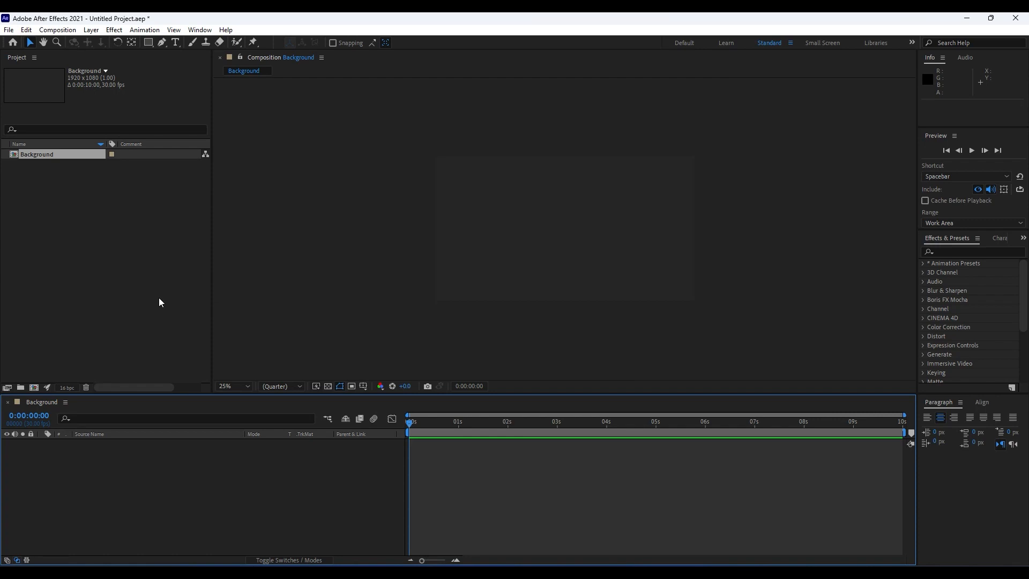
# - Create a 1920 x 1080 px solid layer named Background in the Background composition
pyautogui.rightClick(216, 506)
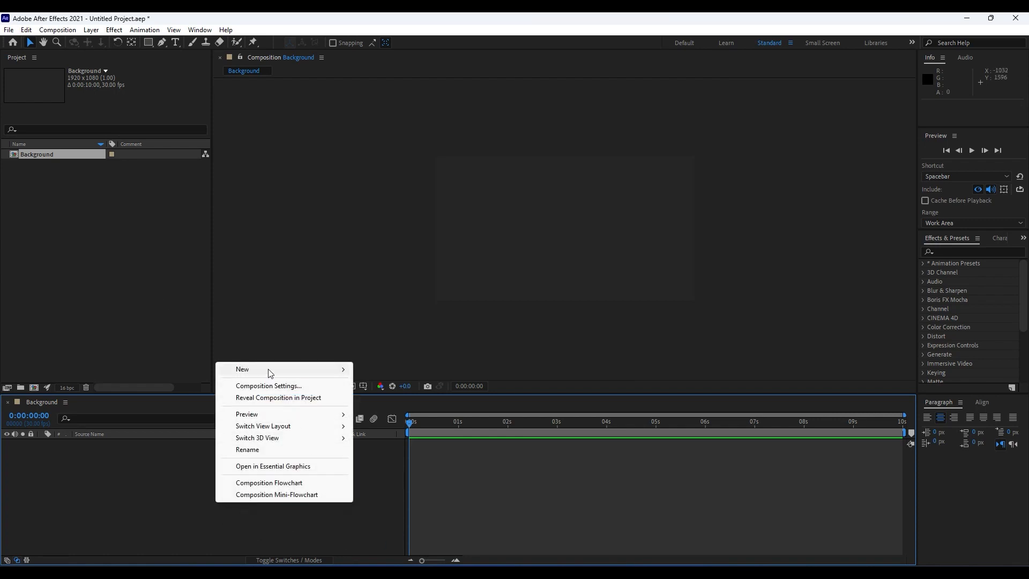
pyautogui.moveTo(269, 371)
pyautogui.click(398, 396)
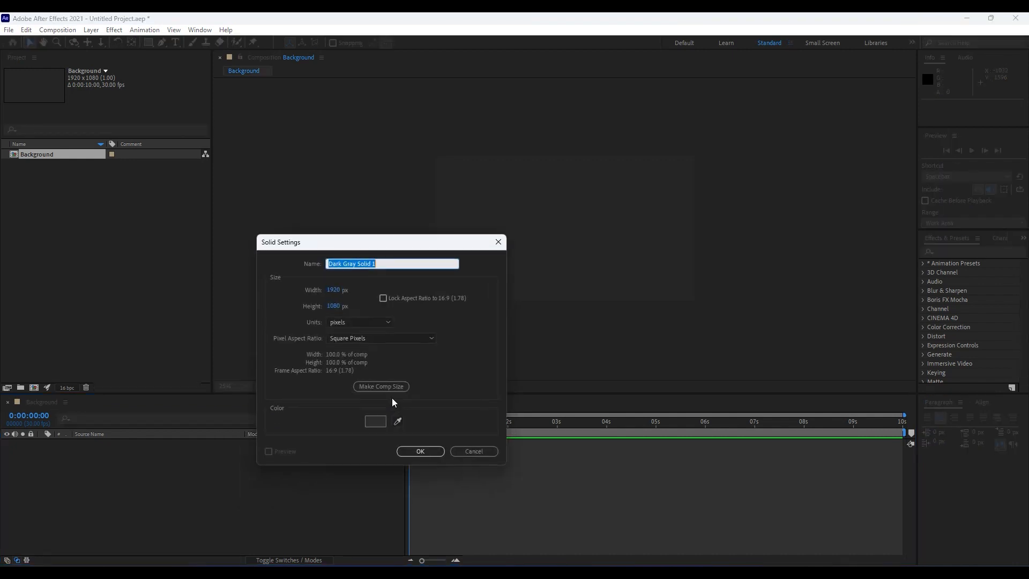
pyautogui.write('Backgo')
pyautogui.press('BackSpace')
pyautogui.write('round')
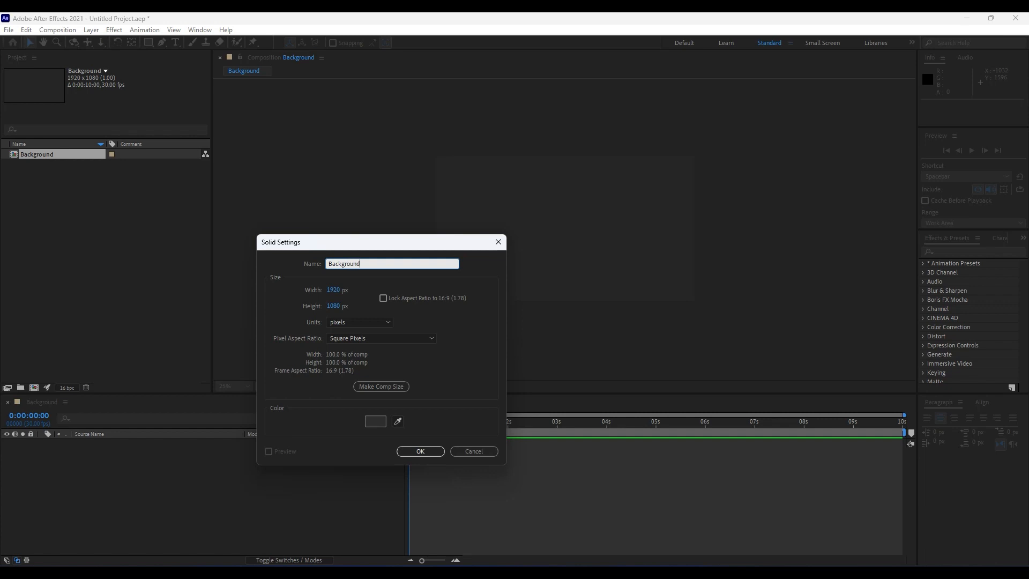
pyautogui.press('Return')
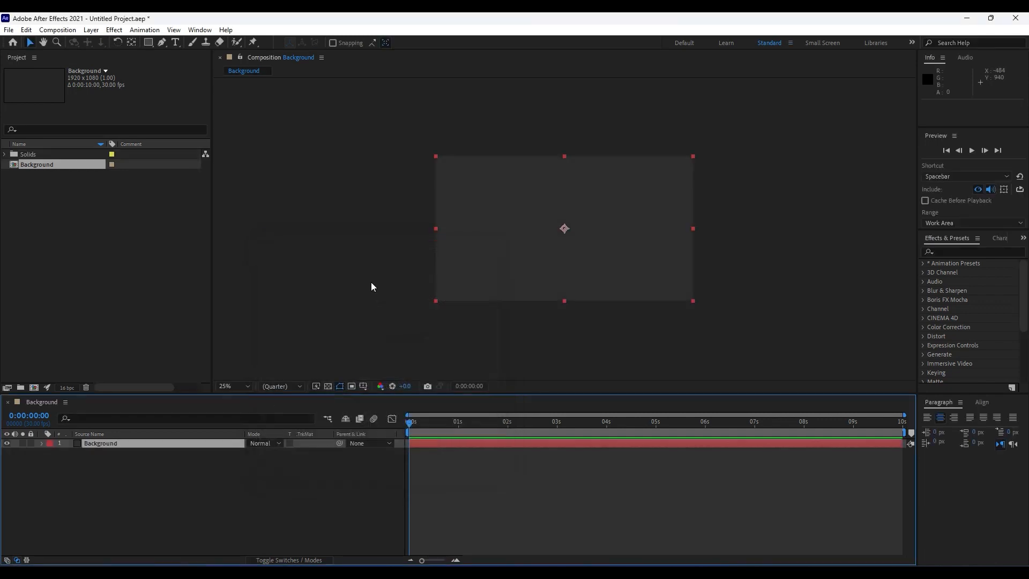
pyautogui.click(229, 481)
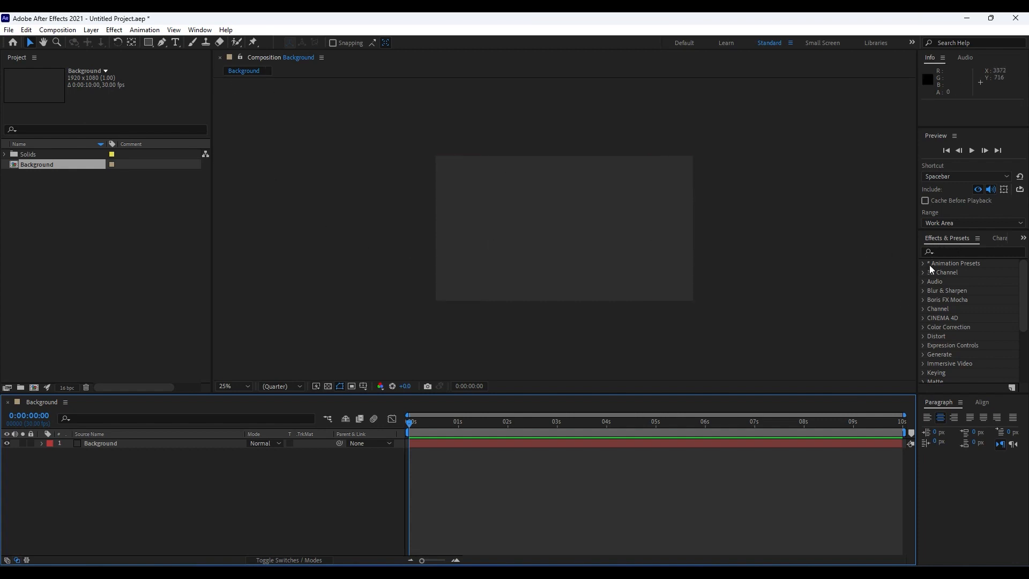
# - Find the Gradient Ramp effect and apply it to the Background solid layer
pyautogui.click(197, 31)
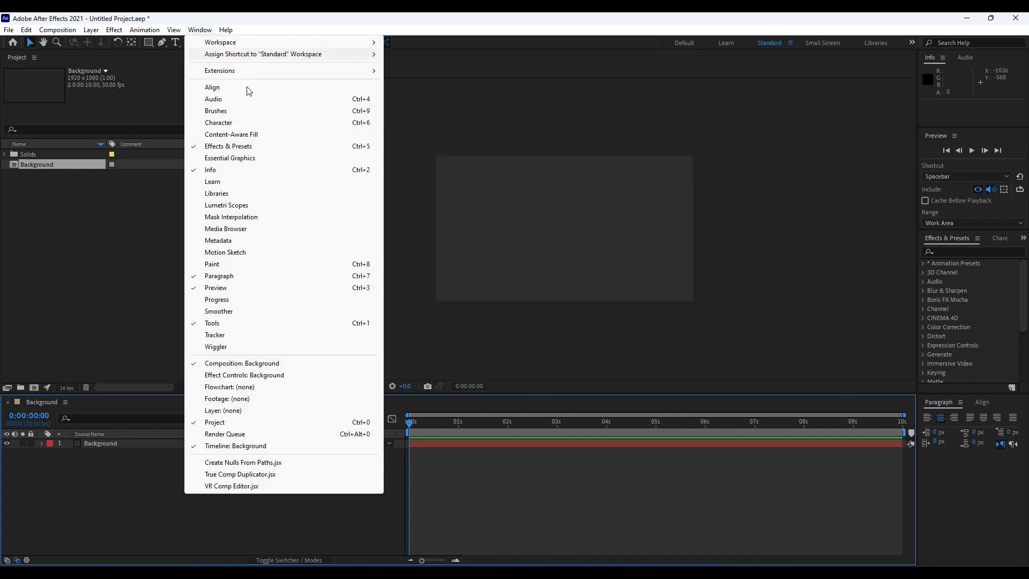
pyautogui.click(972, 251)
pyautogui.write('ramp')
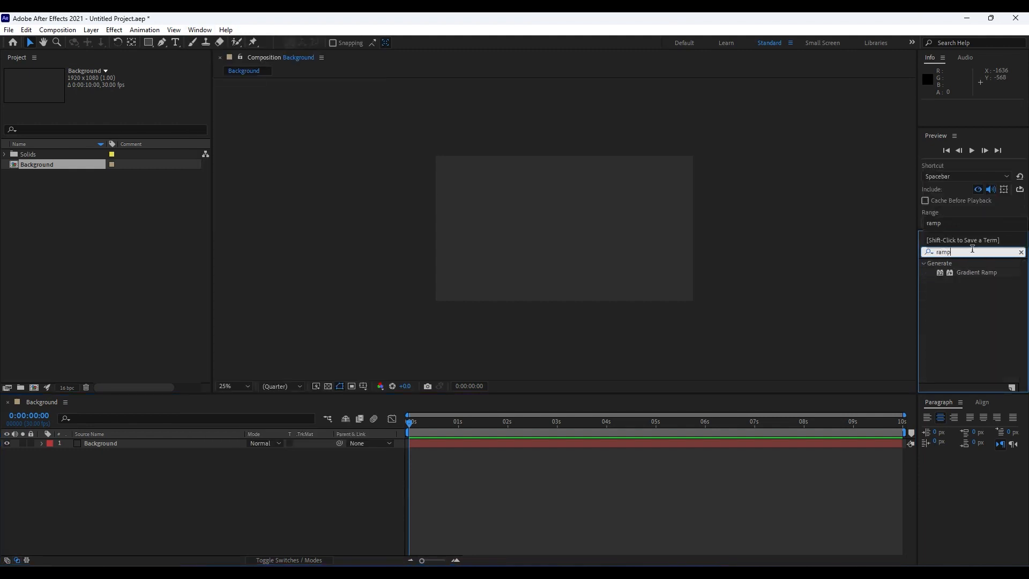
pyautogui.moveTo(974, 272); pyautogui.dragTo(154, 447)
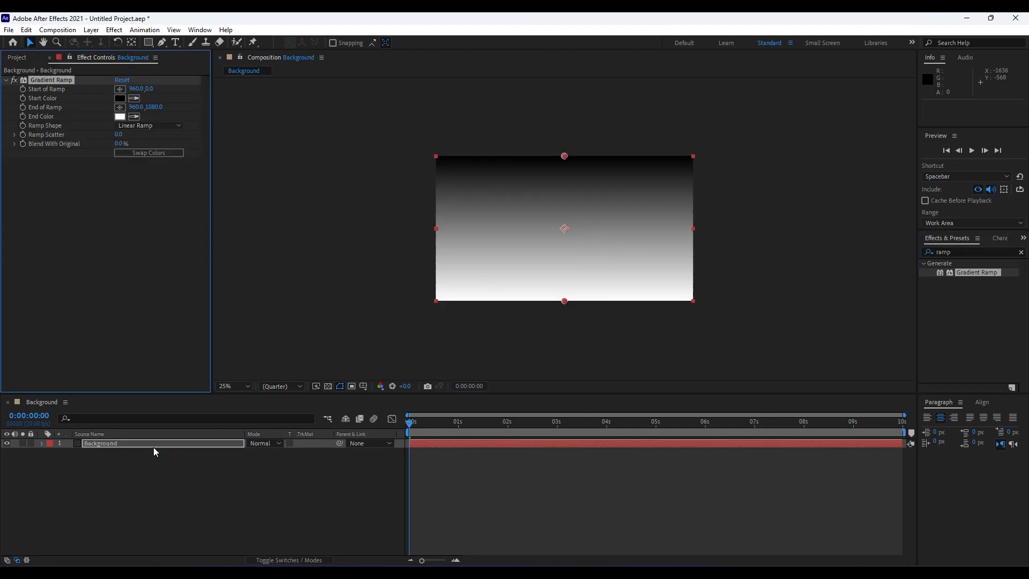
# - Place the ramp's start just outside the frame's lower-left corner at about -80, 1088 and its end outside the upper-right corner at about 2016, -16
pyautogui.click(119, 89)
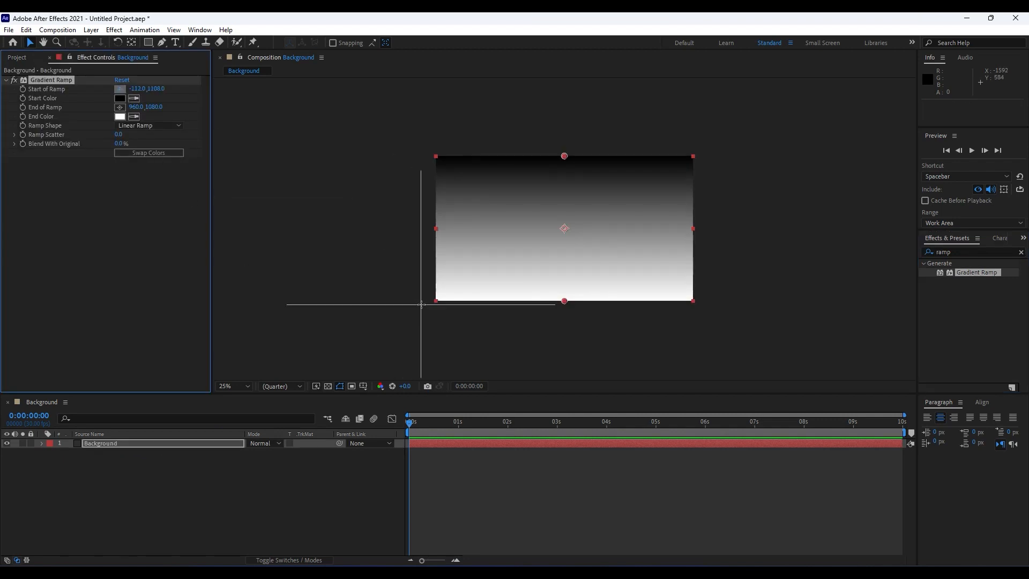
pyautogui.click(425, 301)
pyautogui.click(120, 107)
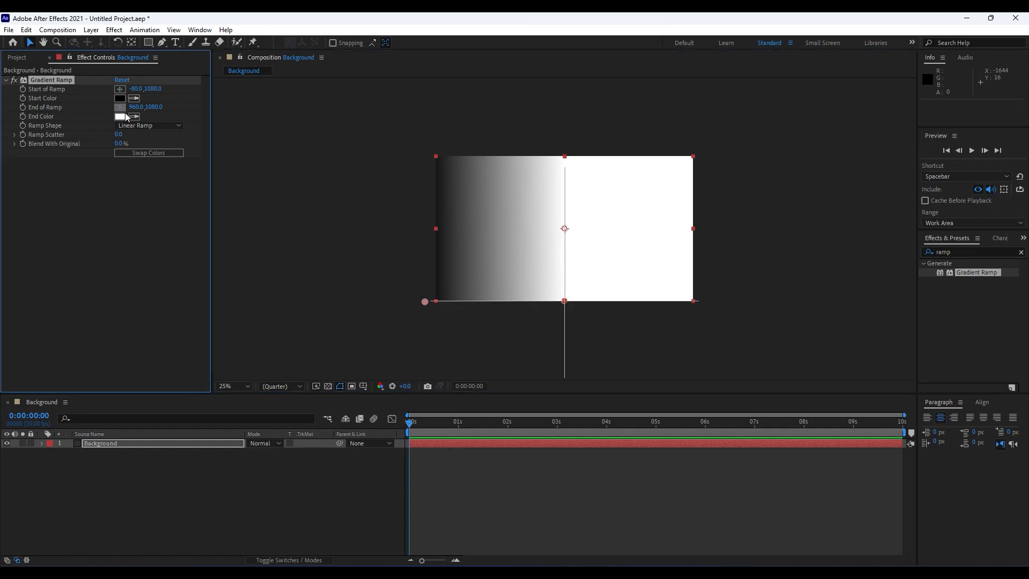
pyautogui.click(705, 154)
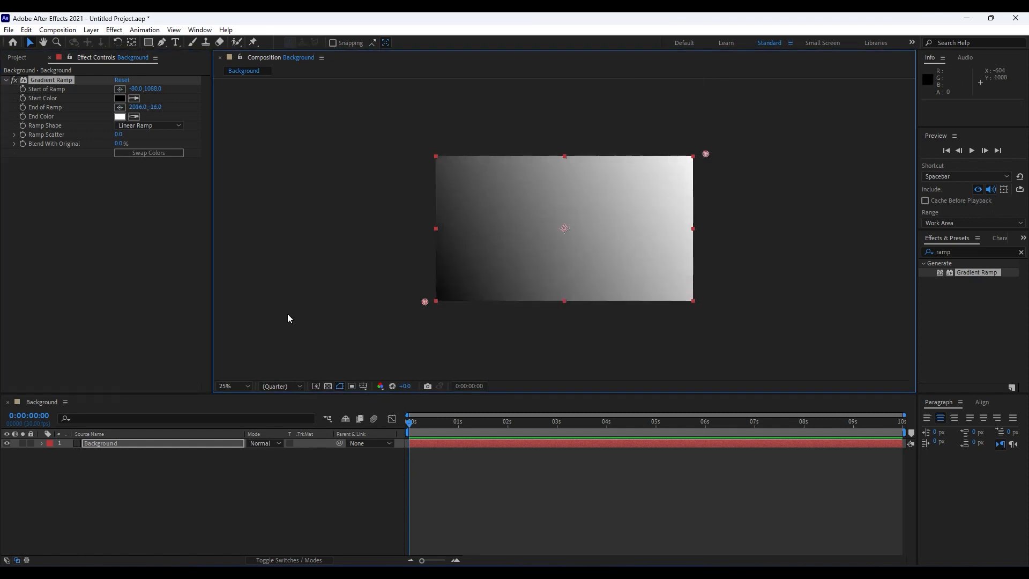
# - Set the Gradient Ramp's start color to bright magenta and its end color to green 00FF8A
pyautogui.click(120, 98)
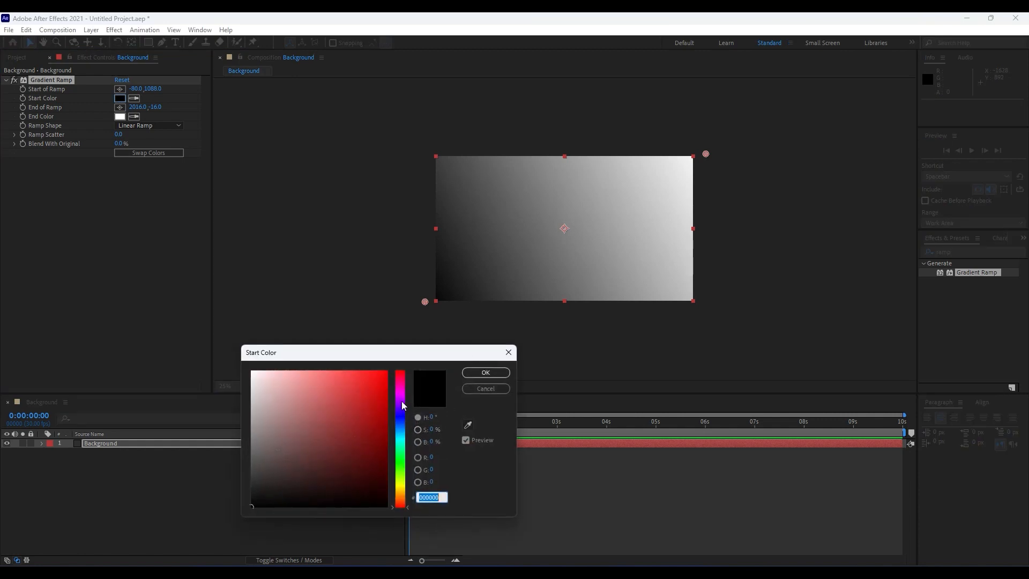
pyautogui.moveTo(404, 406)
pyautogui.mouseDown()
pyautogui.moveTo(391, 369)
pyautogui.moveTo(406, 397)
pyautogui.mouseUp()
pyautogui.click(472, 373)
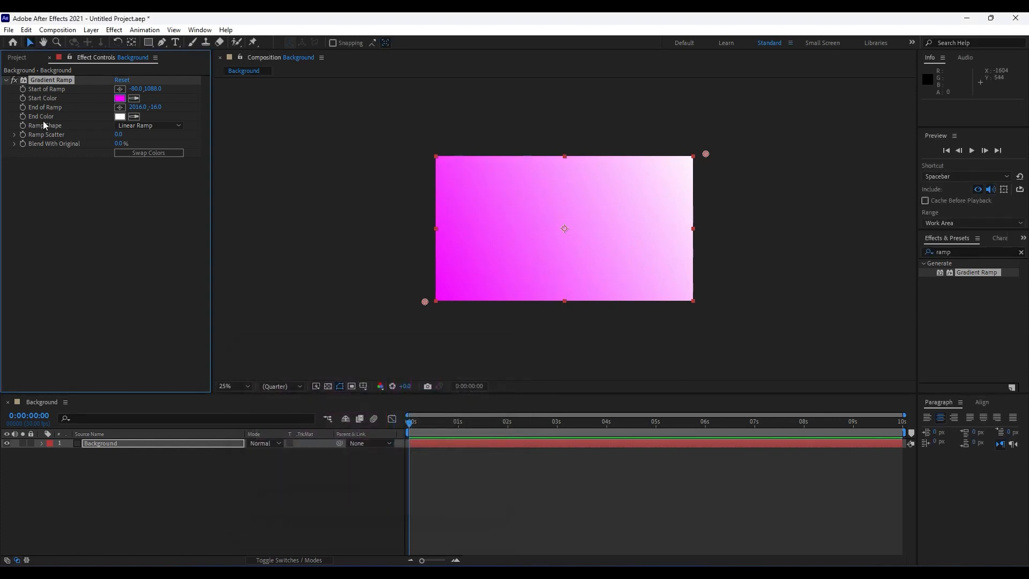
pyautogui.click(119, 117)
pyautogui.click(403, 454)
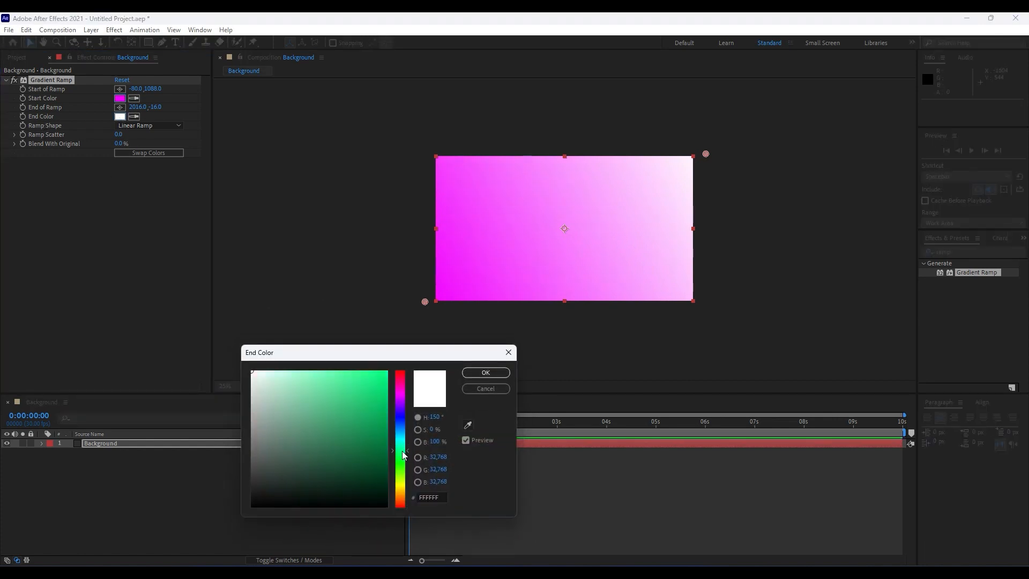
pyautogui.click(404, 449)
pyautogui.moveTo(358, 437); pyautogui.dragTo(414, 340)
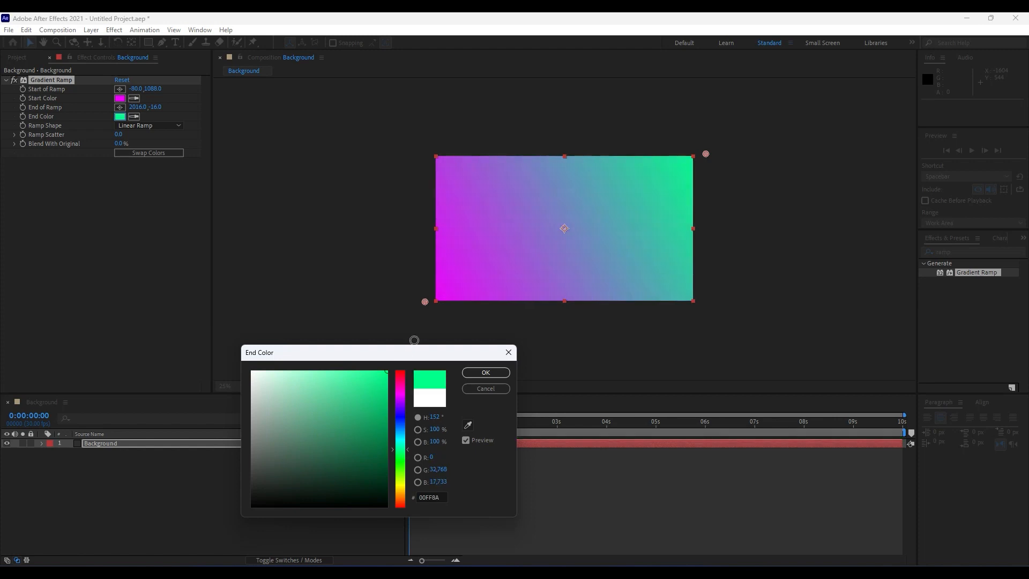
pyautogui.click(485, 373)
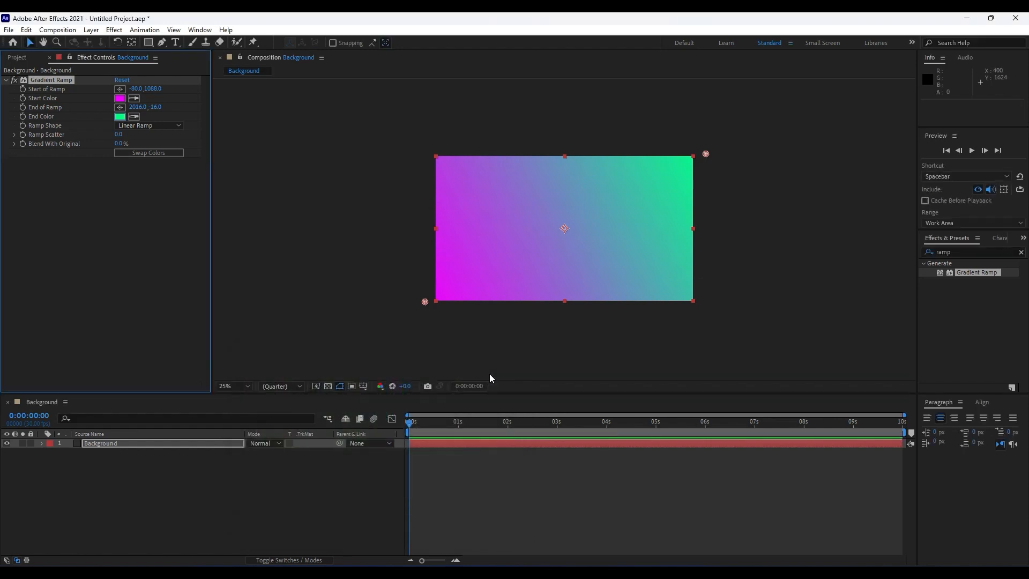
# - Duplicate the Background layer in the timeline
pyautogui.press('.')
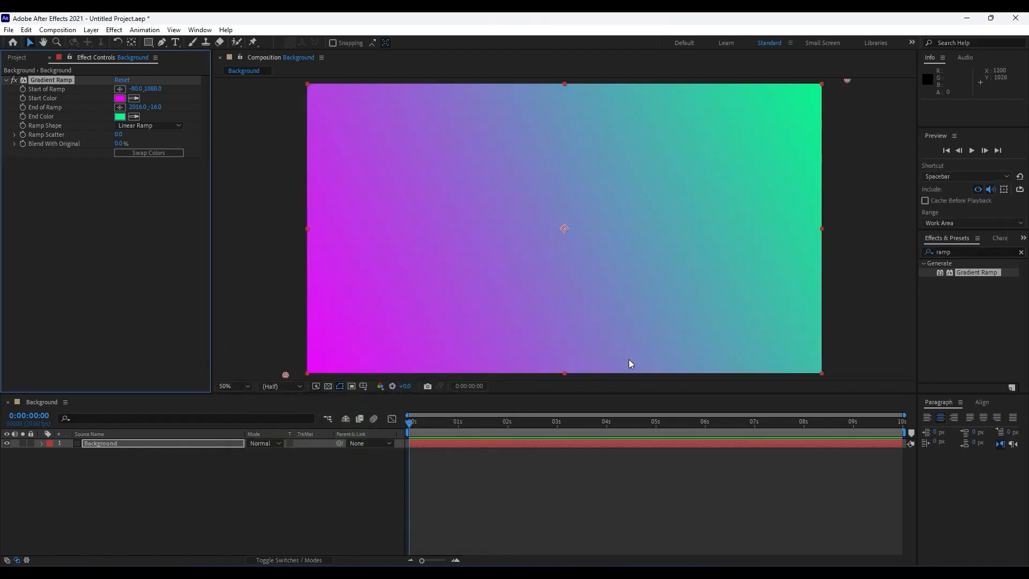
pyautogui.press(',')
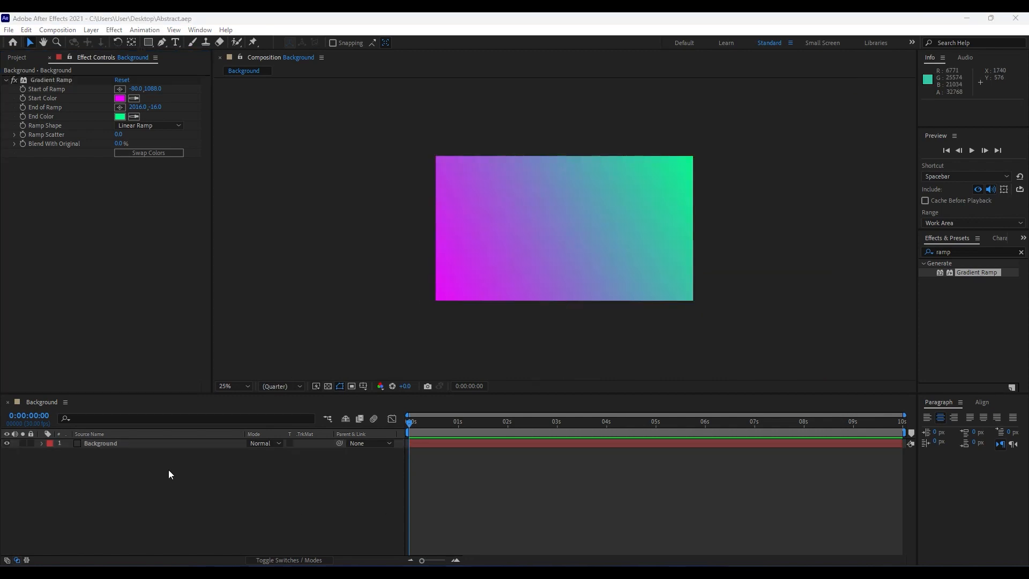
pyautogui.click(143, 443)
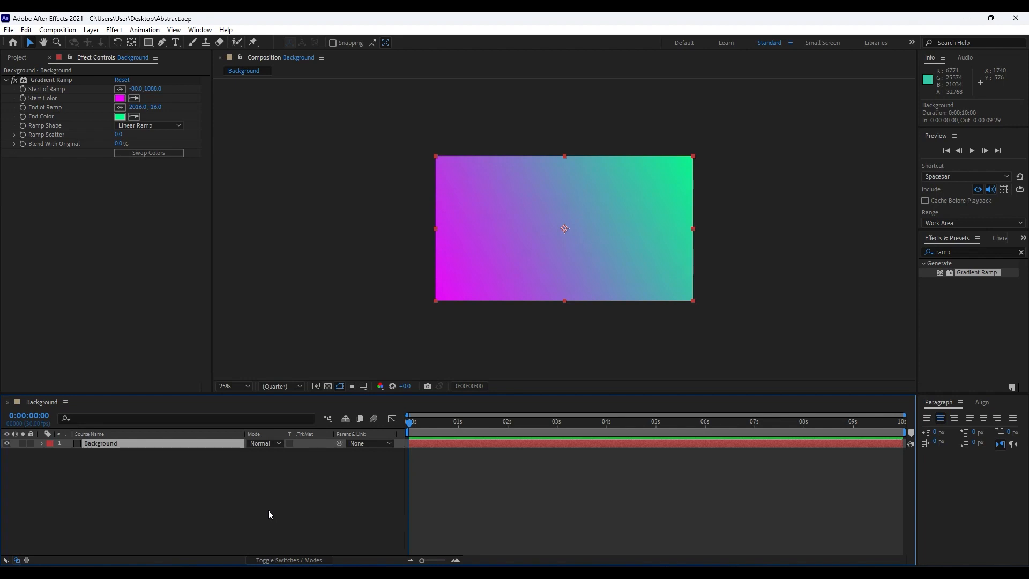
pyautogui.click(26, 32)
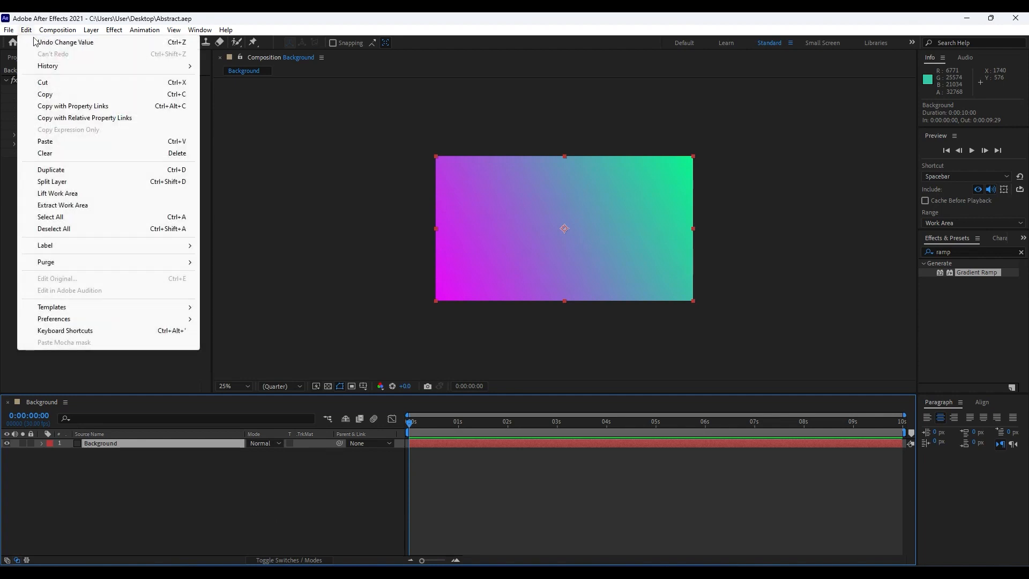
pyautogui.click(53, 170)
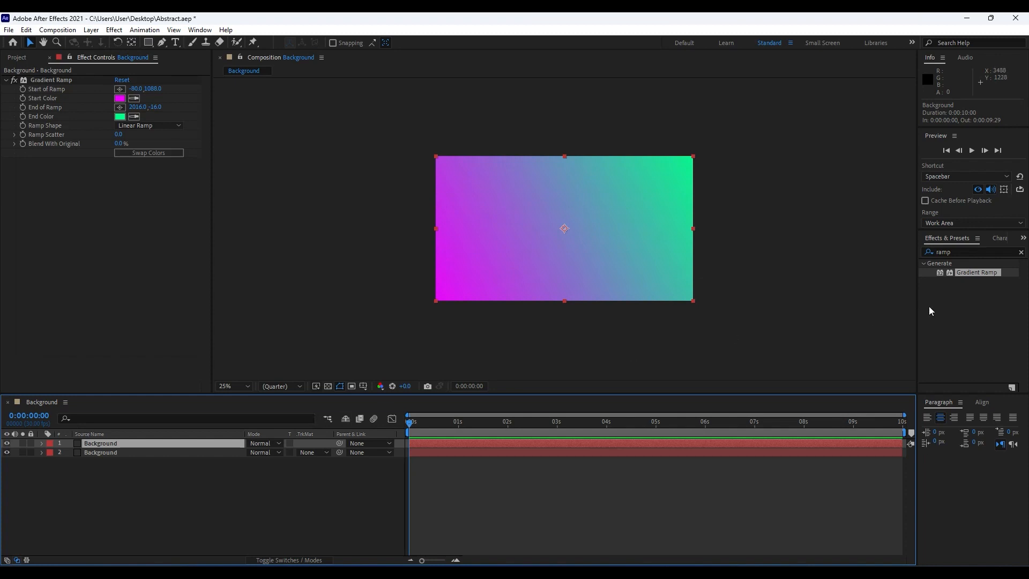
# - Find the Grid effect and apply it to the upper Background layer
pyautogui.hotkey('ctrl', '5')
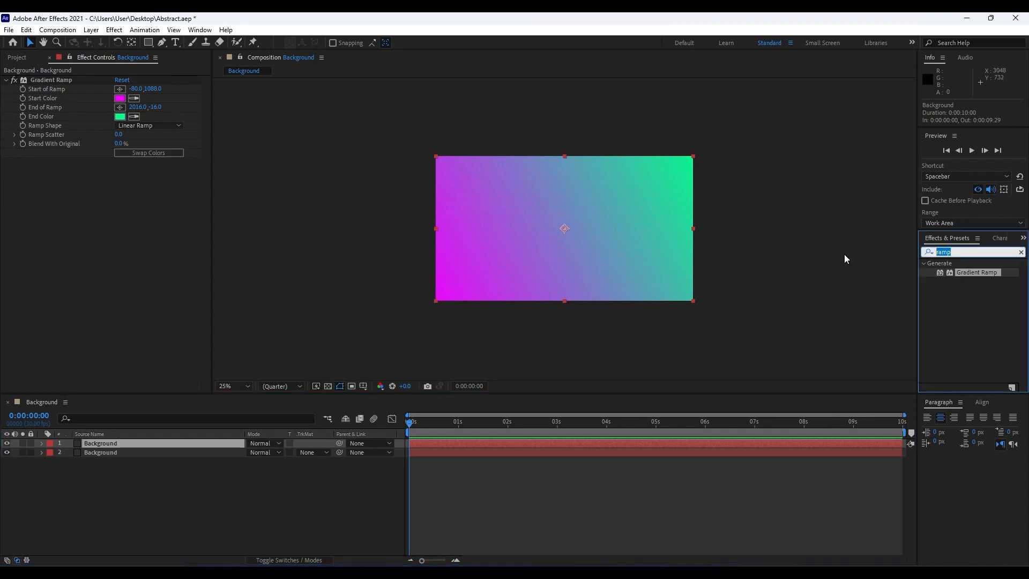
pyautogui.write('grid')
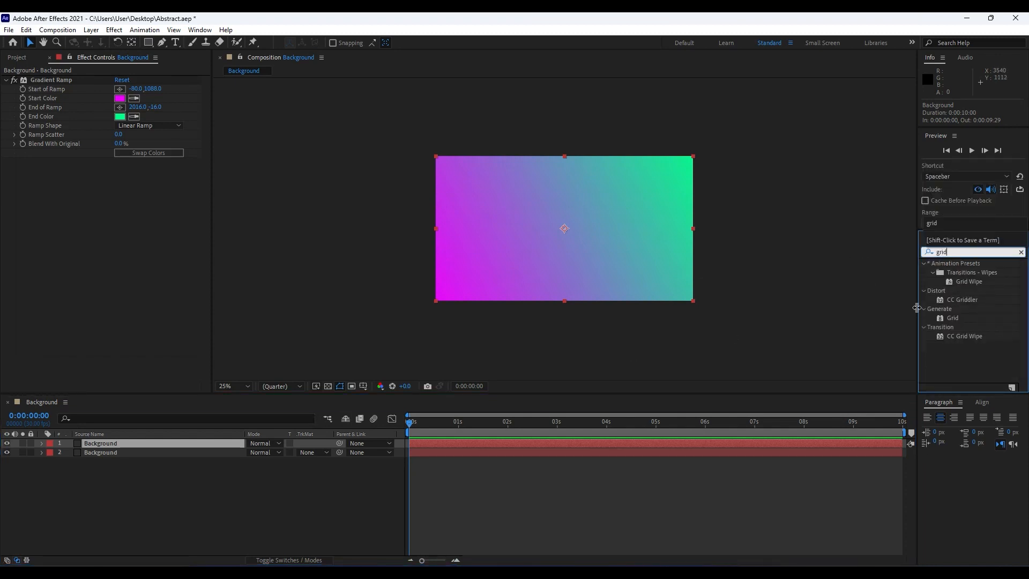
pyautogui.moveTo(952, 318); pyautogui.dragTo(101, 445)
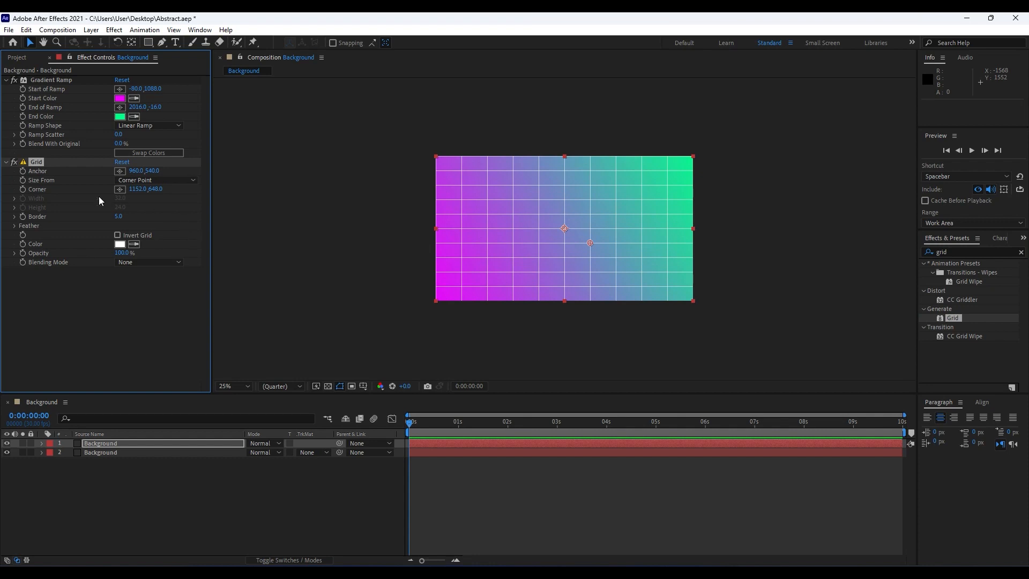
# - Size the grid from the Width Slider option and set its width to 45
pyautogui.click(161, 180)
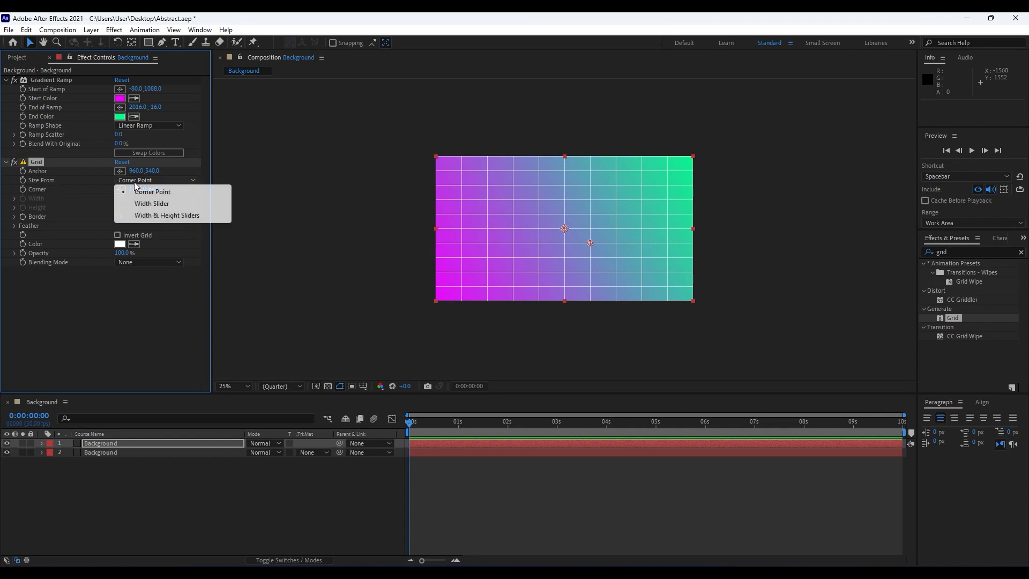
pyautogui.click(164, 204)
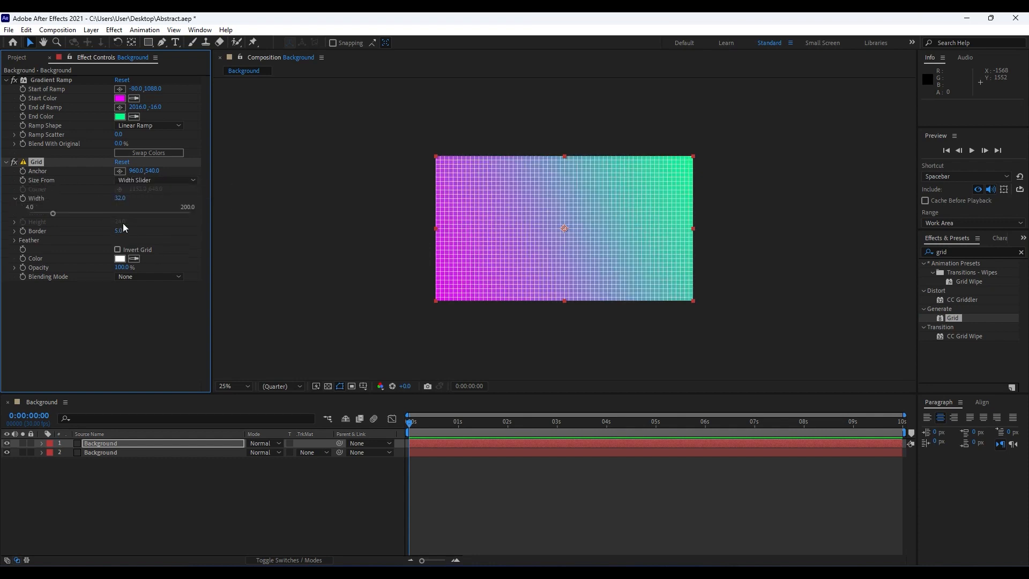
pyautogui.click(120, 198)
pyautogui.write('45')
pyautogui.press('Return')
# - Set the grid's border to 1 and its opacity to 35%
pyautogui.click(118, 231)
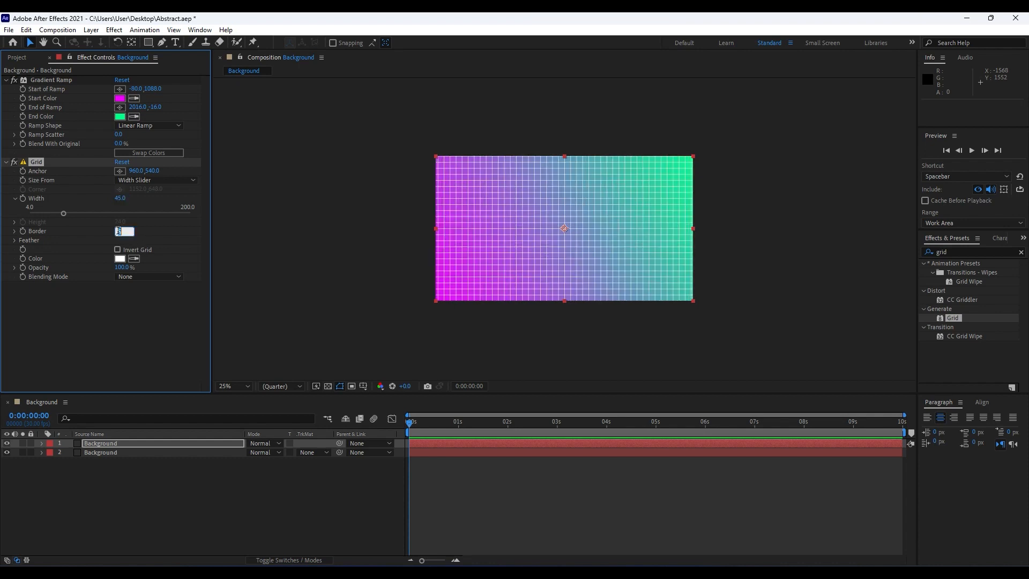
pyautogui.write('1')
pyautogui.press('Return')
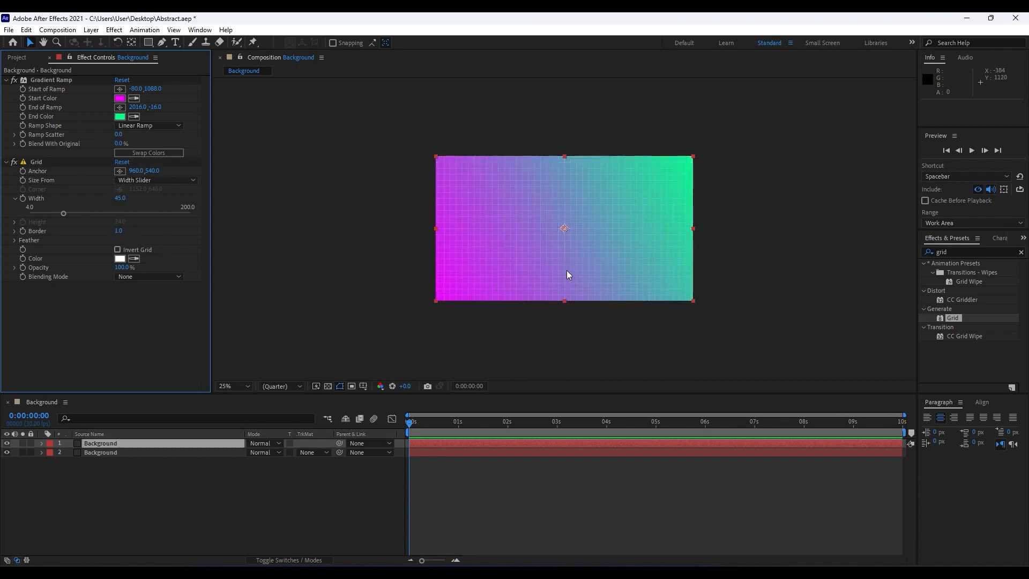
pyautogui.press('.')
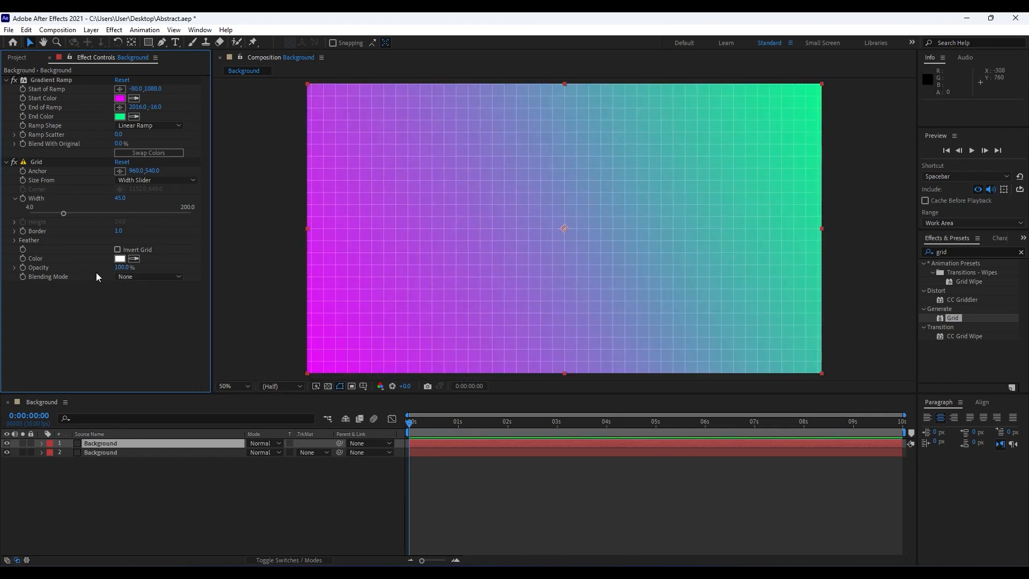
pyautogui.click(121, 269)
pyautogui.write('35')
pyautogui.press('Return')
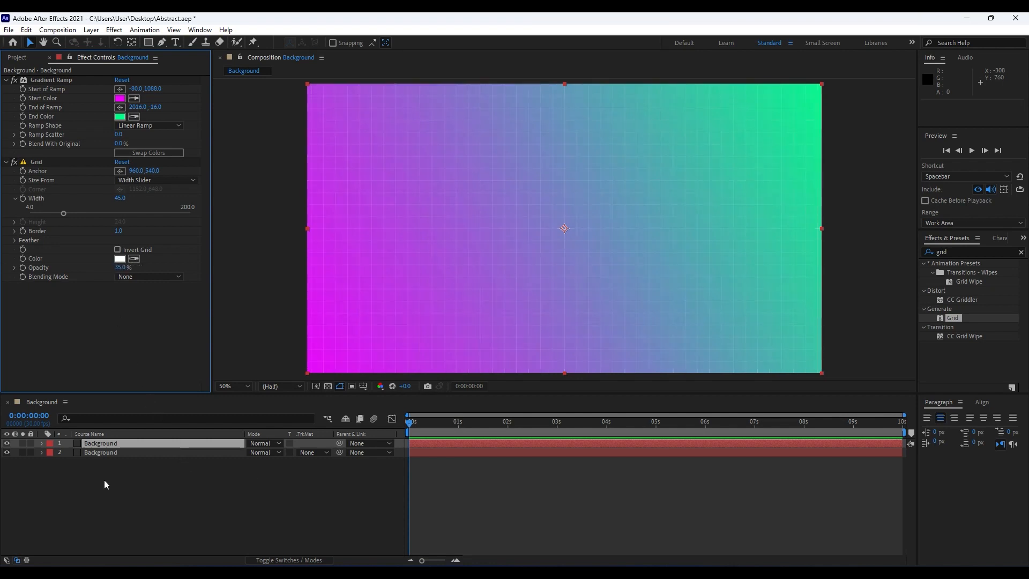
# - Set the upper Background layer's blending mode to Overlay
pyautogui.click(231, 489)
pyautogui.click(260, 443)
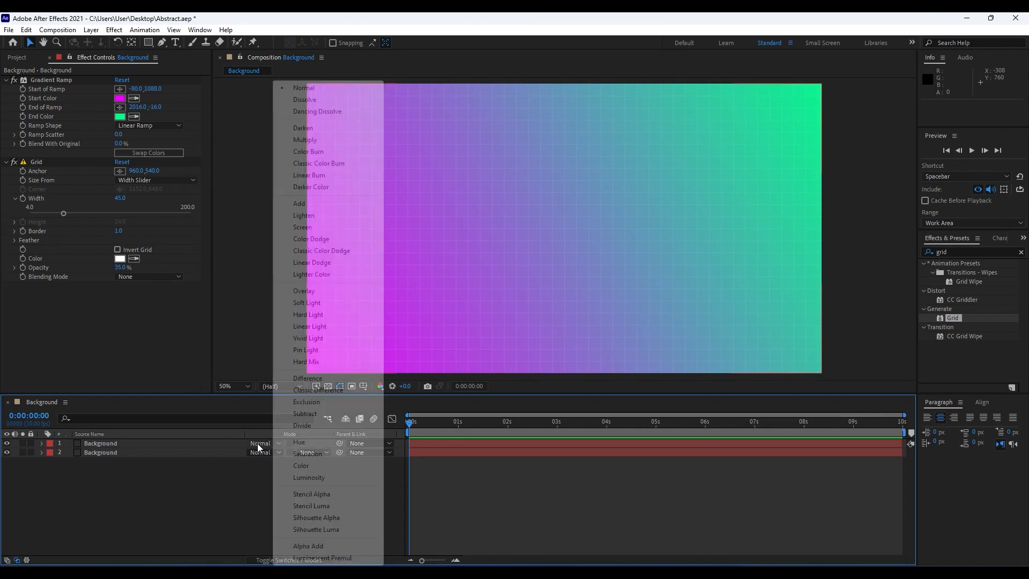
pyautogui.click(320, 291)
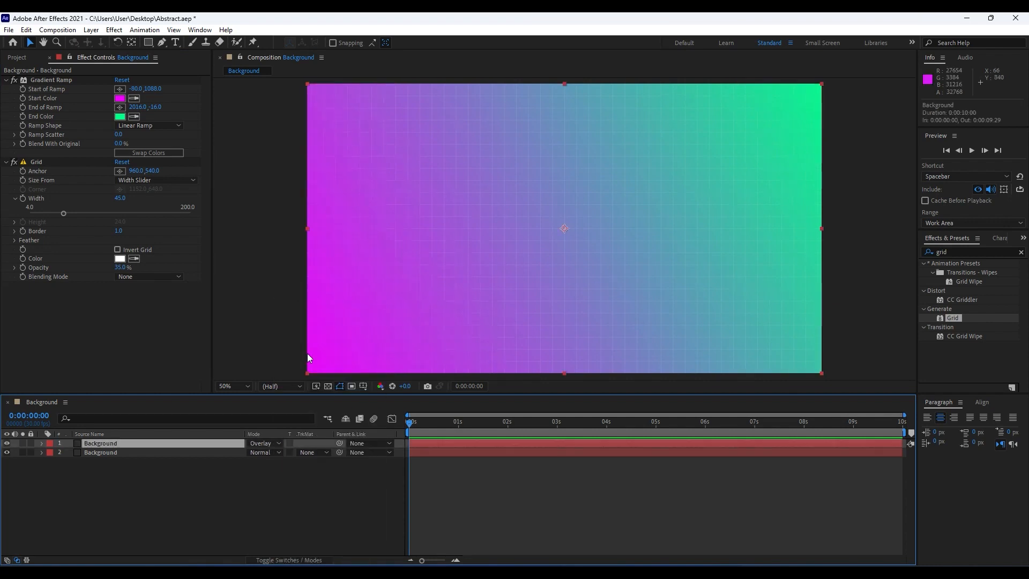
pyautogui.click(17, 561)
pyautogui.click(19, 561)
# - Draw a circle about 480 px wide with the Ellipse Tool as a new shape layer, left of the composition's centre
pyautogui.press('q')
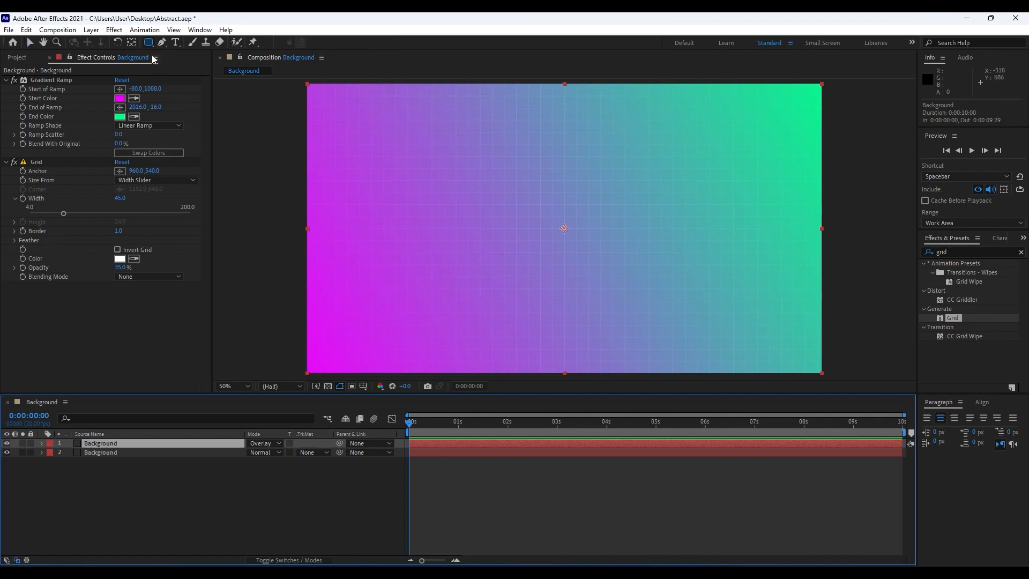
pyautogui.click(150, 43)
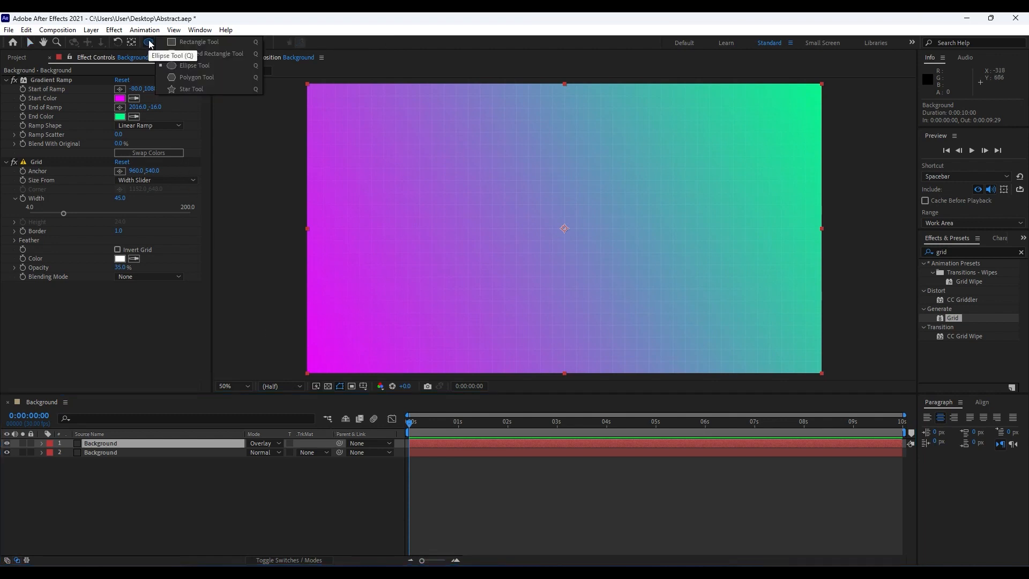
pyautogui.click(192, 67)
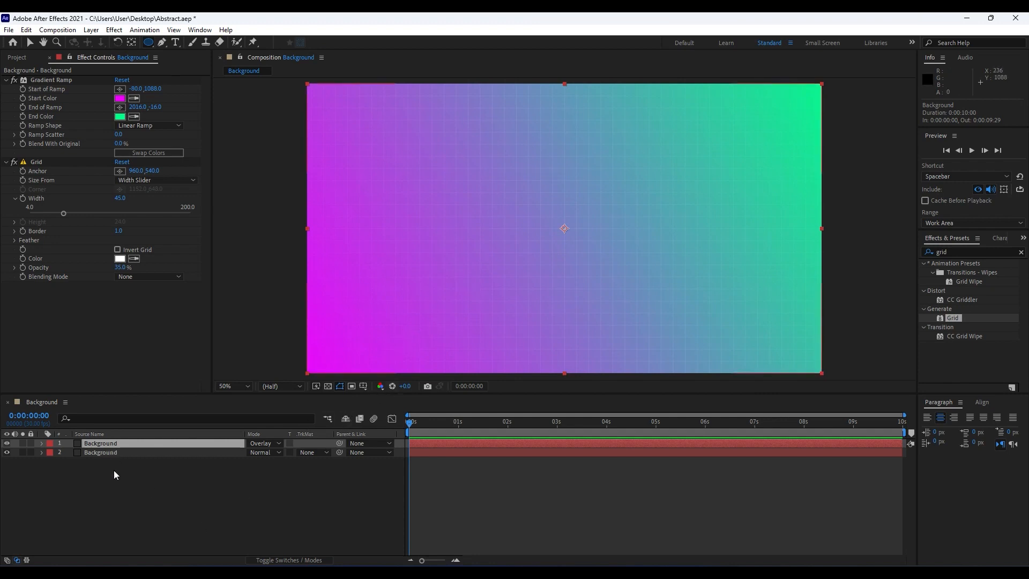
pyautogui.click(113, 494)
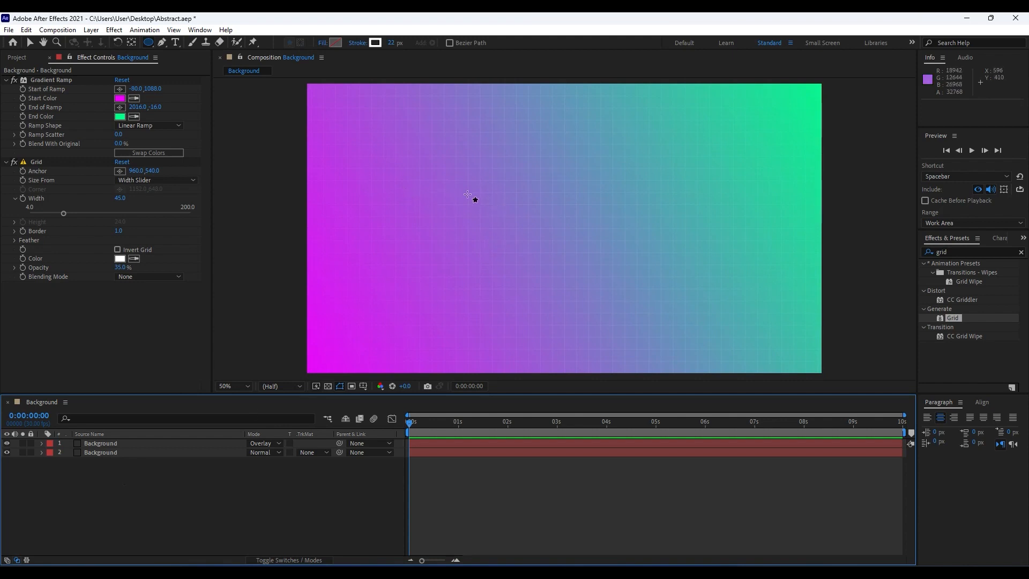
pyautogui.moveTo(400, 162); pyautogui.dragTo(531, 287)
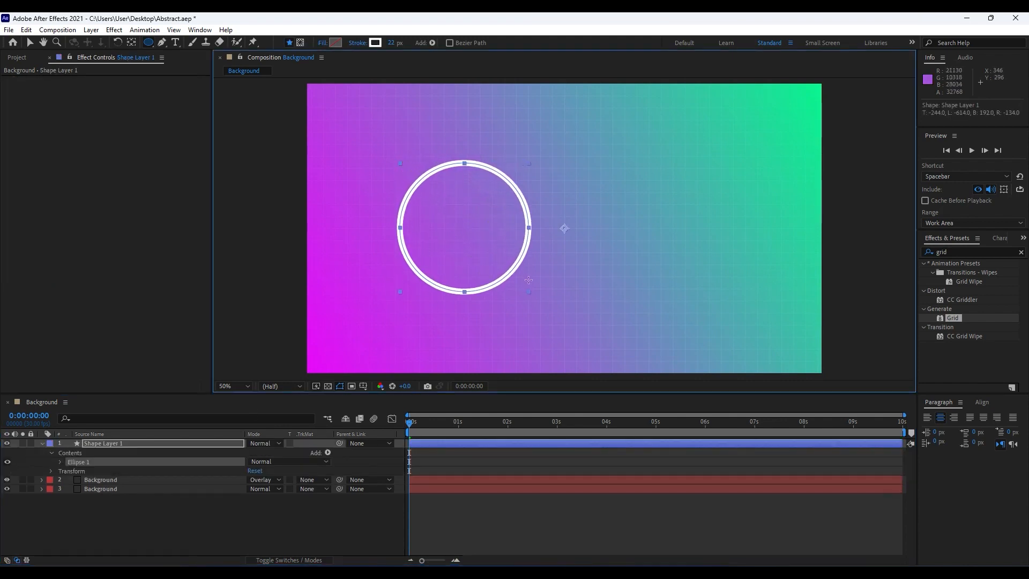
# - Remove the stroke from the circle shape layer, give it a solid white fill and collapse its properties
pyautogui.click(107, 444)
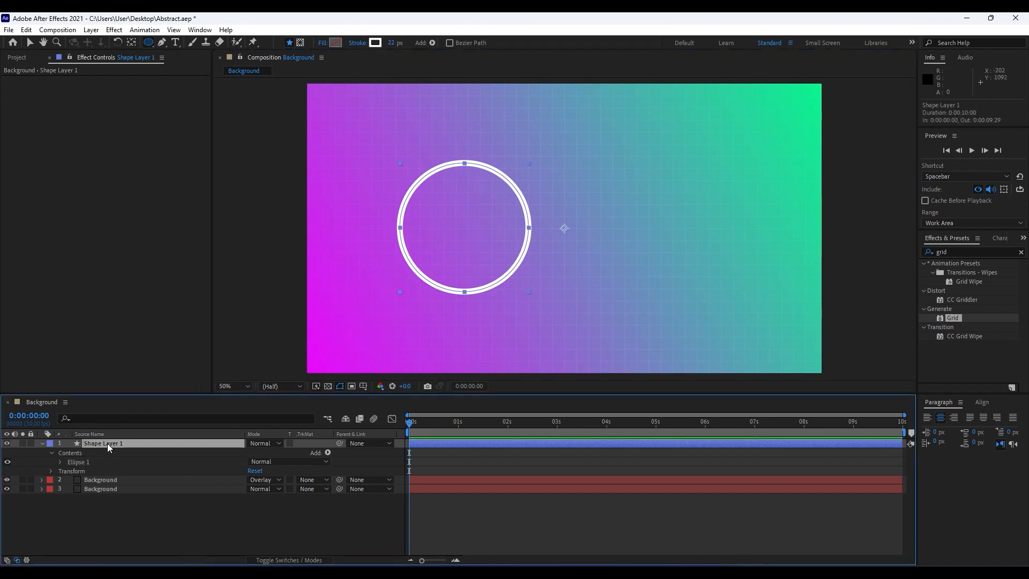
pyautogui.keyDown('alt'); pyautogui.click(375, 43); pyautogui.keyUp('alt')
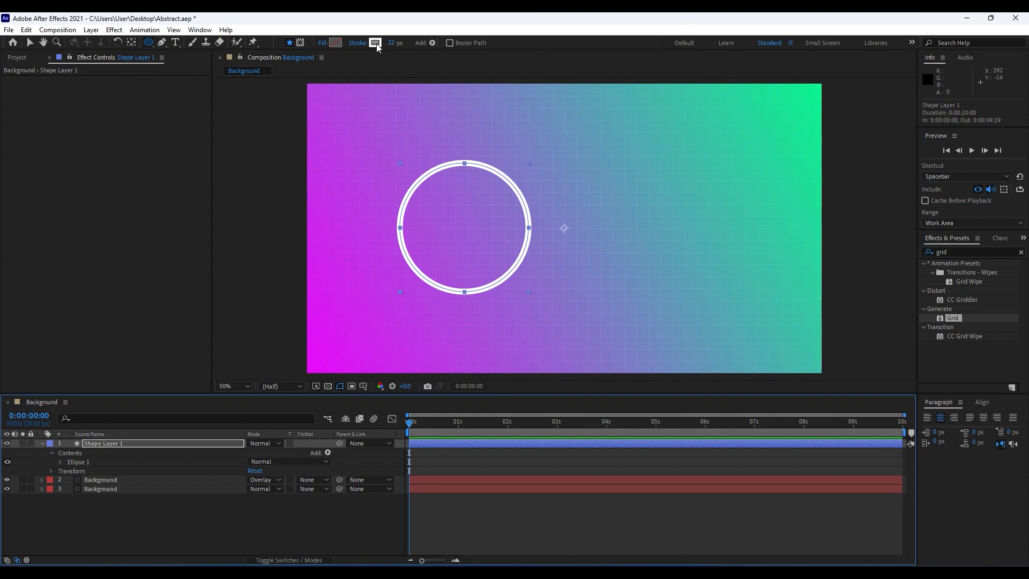
pyautogui.keyDown('alt'); pyautogui.click(376, 43); pyautogui.keyUp('alt')
pyautogui.keyDown('alt'); pyautogui.click(376, 44); pyautogui.keyUp('alt')
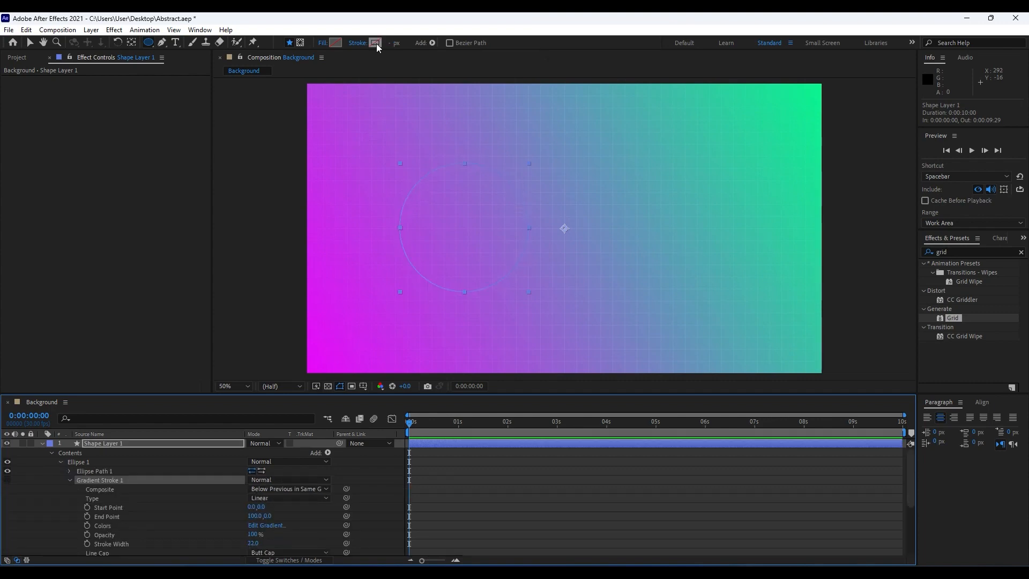
pyautogui.keyDown('alt'); pyautogui.click(337, 43); pyautogui.keyUp('alt')
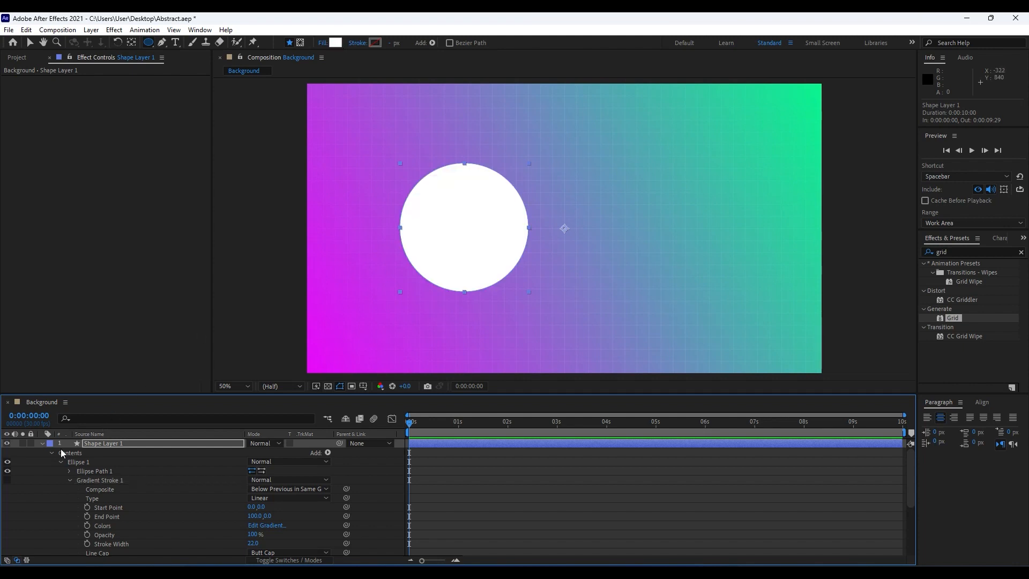
pyautogui.click(42, 442)
pyautogui.click(80, 487)
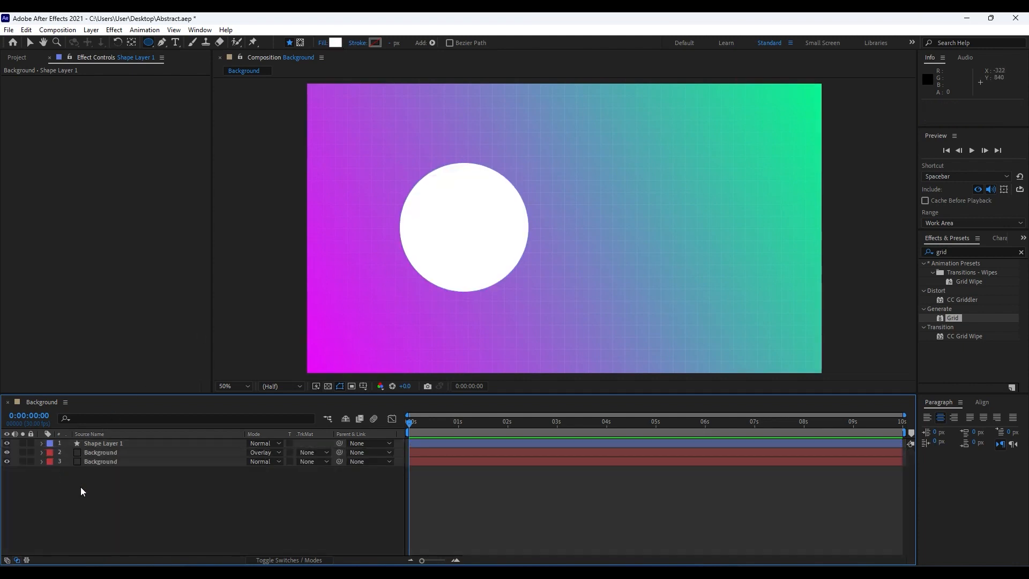
# - Rename the circle's shape layer to Circle 01
pyautogui.click(105, 442)
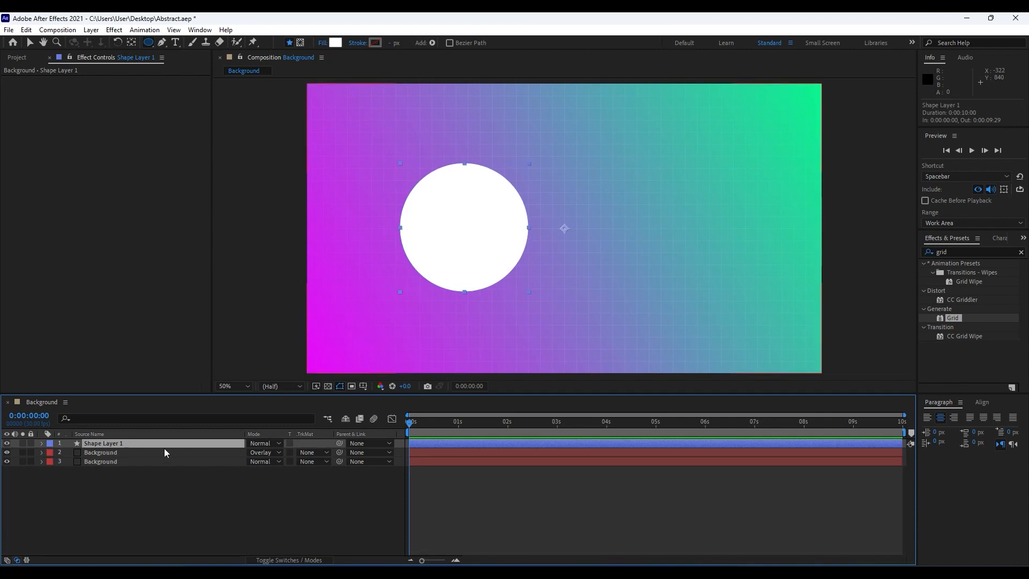
pyautogui.press('Return')
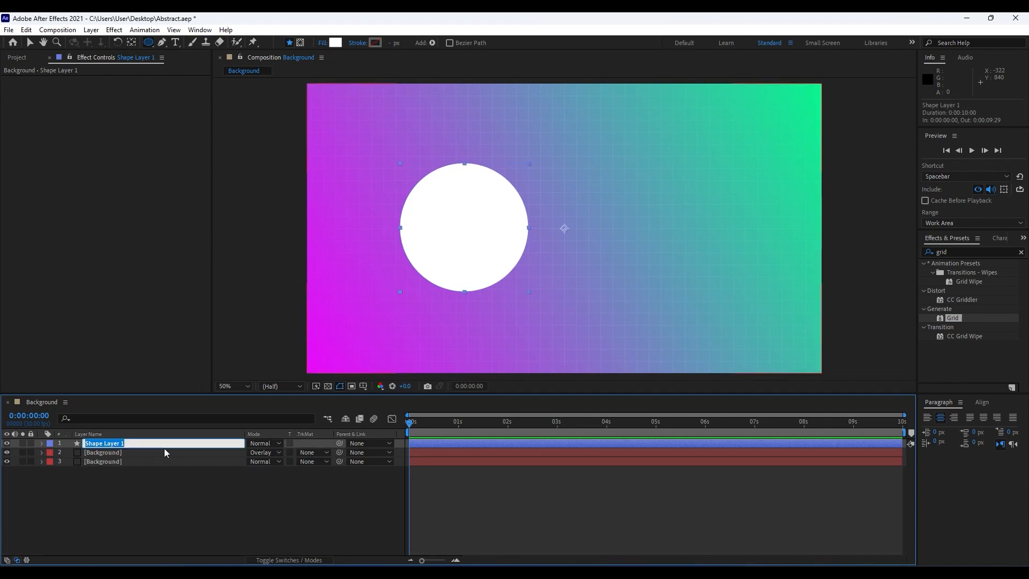
pyautogui.write('Circle 01')
pyautogui.click(138, 530)
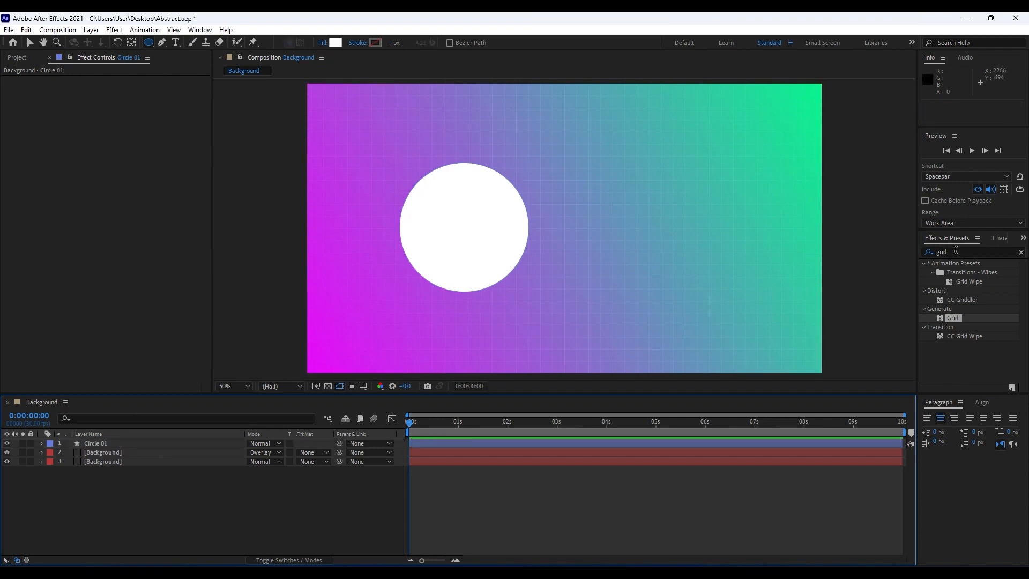
# - Find the Gradient Ramp effect and apply it to the Circle 01 layer
pyautogui.moveTo(955, 252); pyautogui.dragTo(885, 252)
pyautogui.write('gradi')
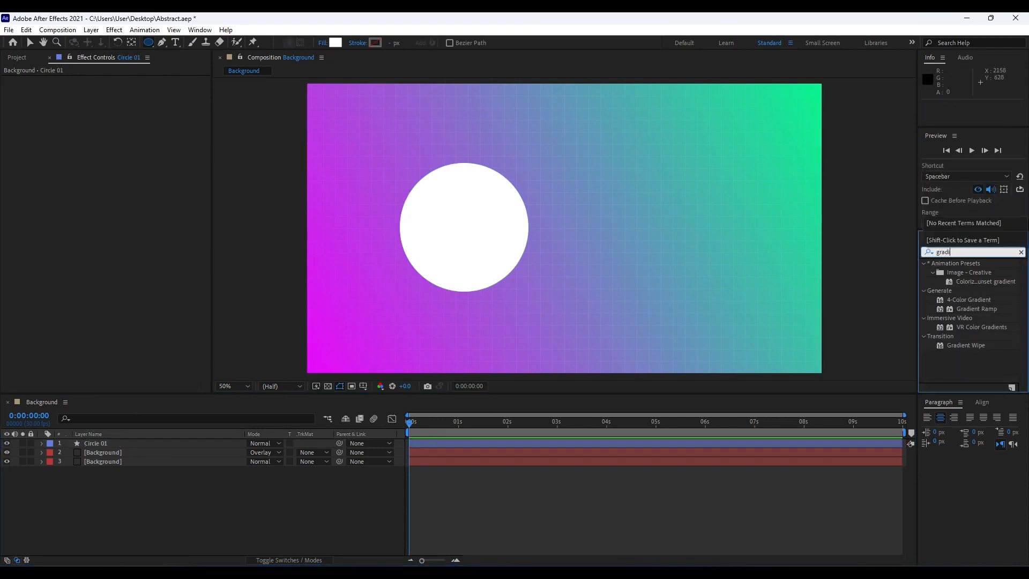
pyautogui.write('e')
pyautogui.moveTo(981, 308); pyautogui.dragTo(147, 446)
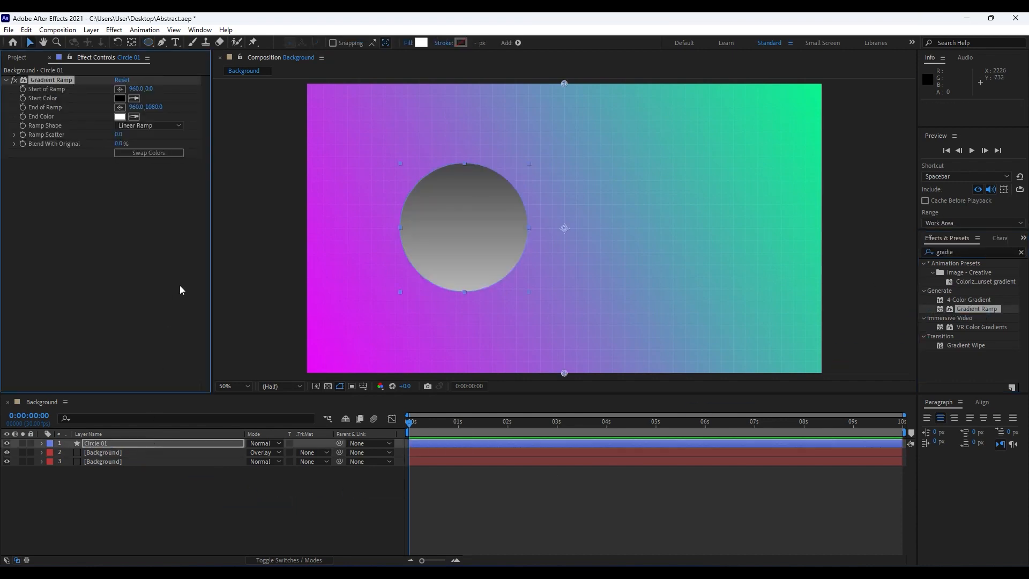
# - Place Circle 01's ramp start at the circle's upper-left corner (376, 320) and its ramp end at the lower-right corner (832, 772)
pyautogui.press(',')
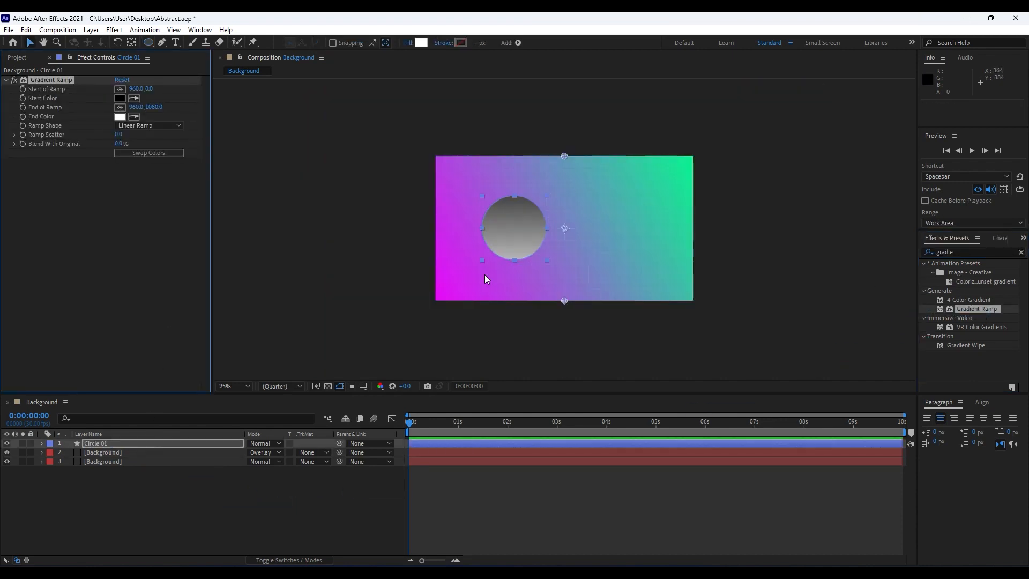
pyautogui.click(119, 89)
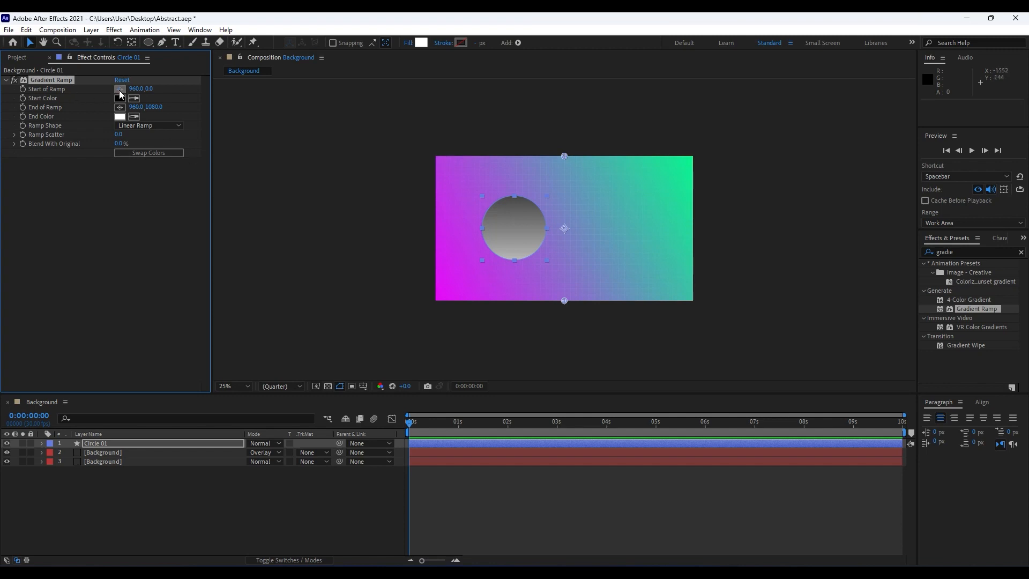
pyautogui.click(486, 198)
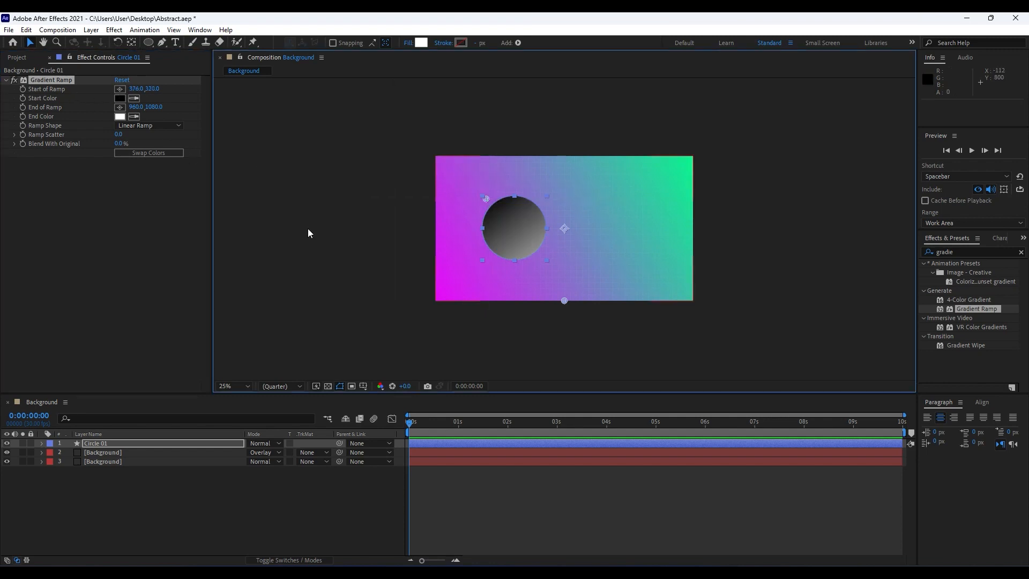
pyautogui.click(120, 108)
pyautogui.click(548, 260)
pyautogui.press('.')
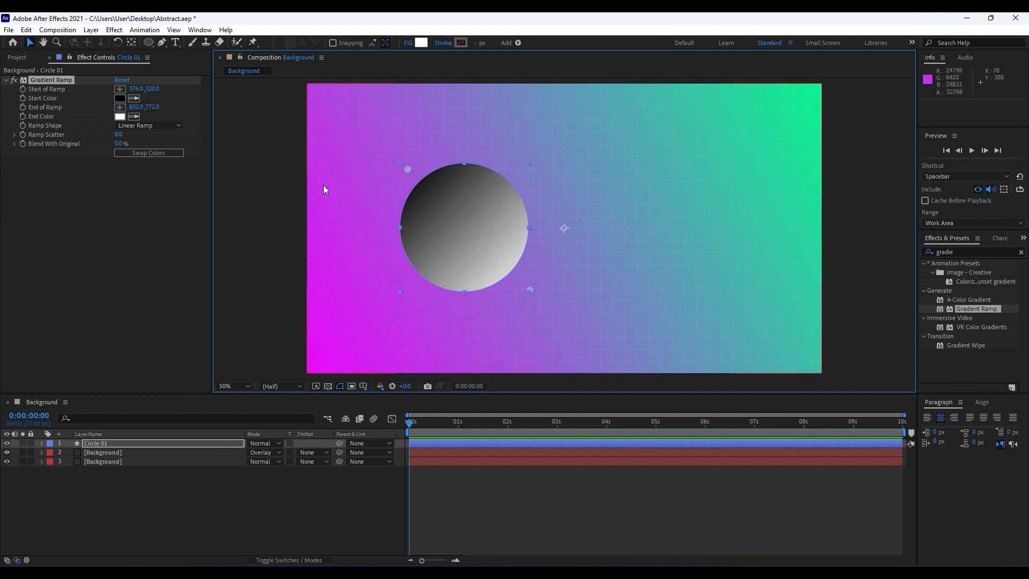
# - Set the start color of Circle 01's gradient ramp to bright green 00FF9C
pyautogui.click(119, 98)
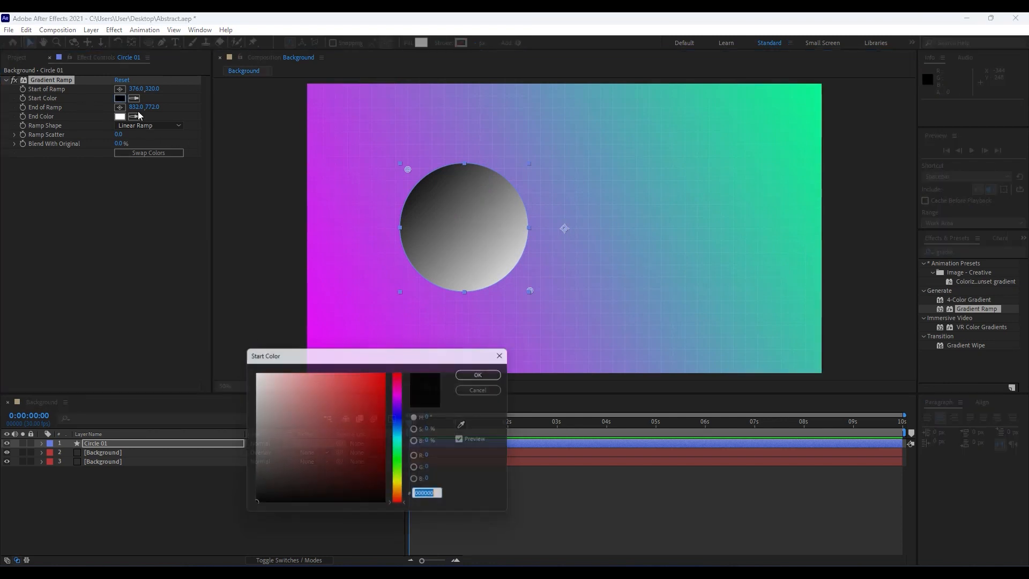
pyautogui.moveTo(402, 435); pyautogui.dragTo(397, 352)
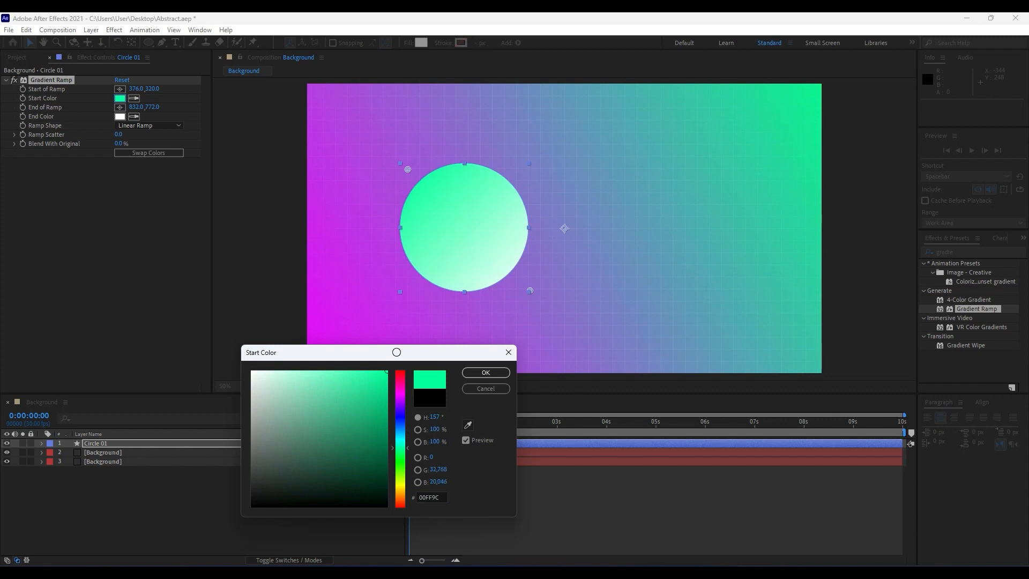
pyautogui.click(480, 372)
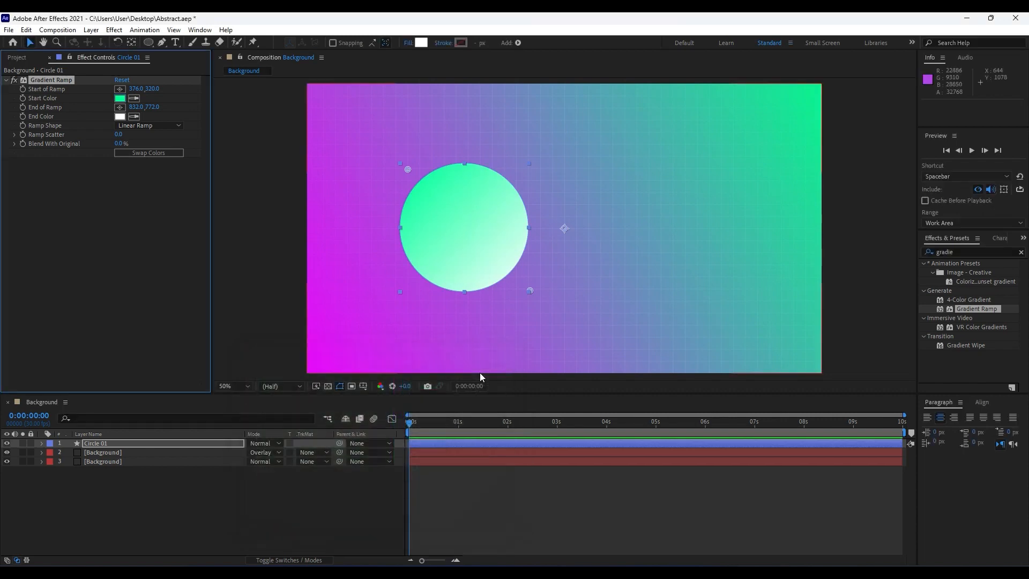
# - Sample a purple from the background as Circle 01's ramp end color and intensify it to CE00FF
pyautogui.click(133, 116)
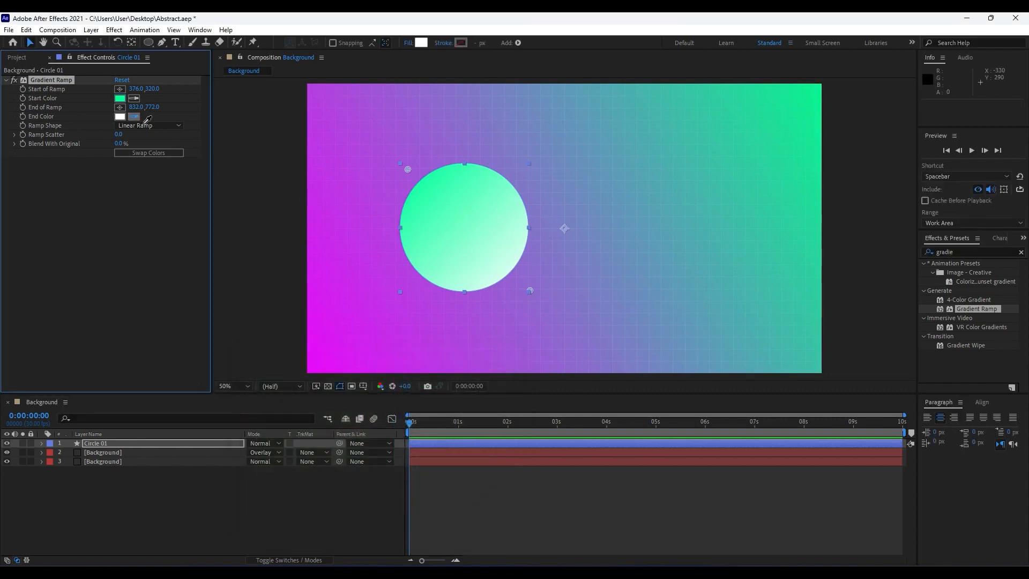
pyautogui.click(333, 225)
pyautogui.click(119, 116)
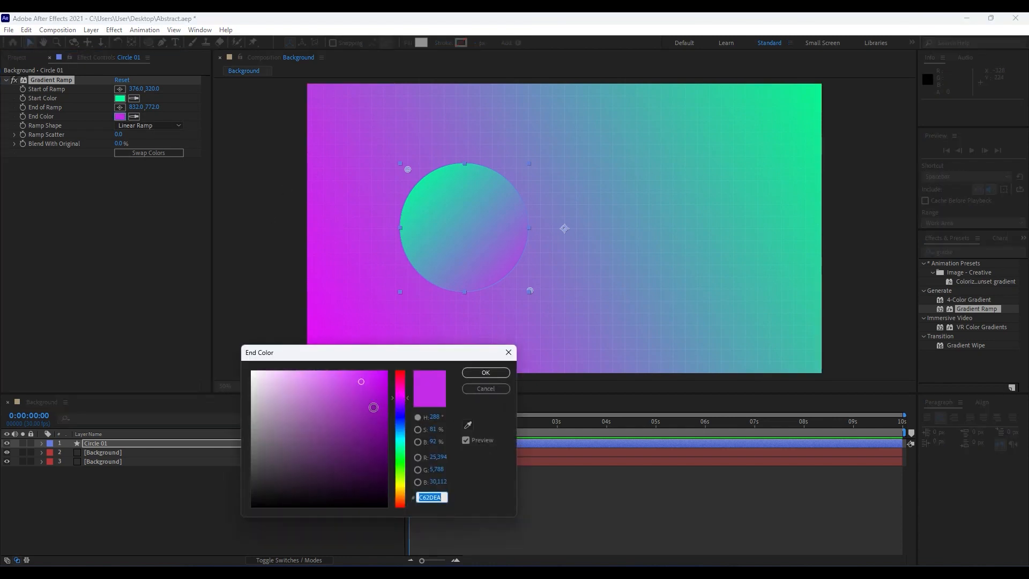
pyautogui.moveTo(373, 407); pyautogui.dragTo(409, 352)
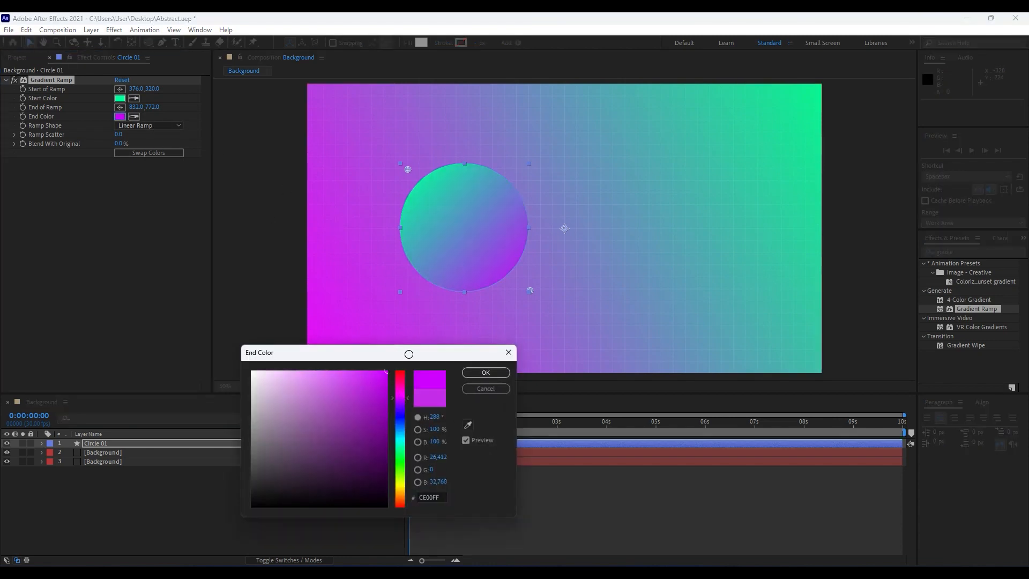
pyautogui.click(504, 377)
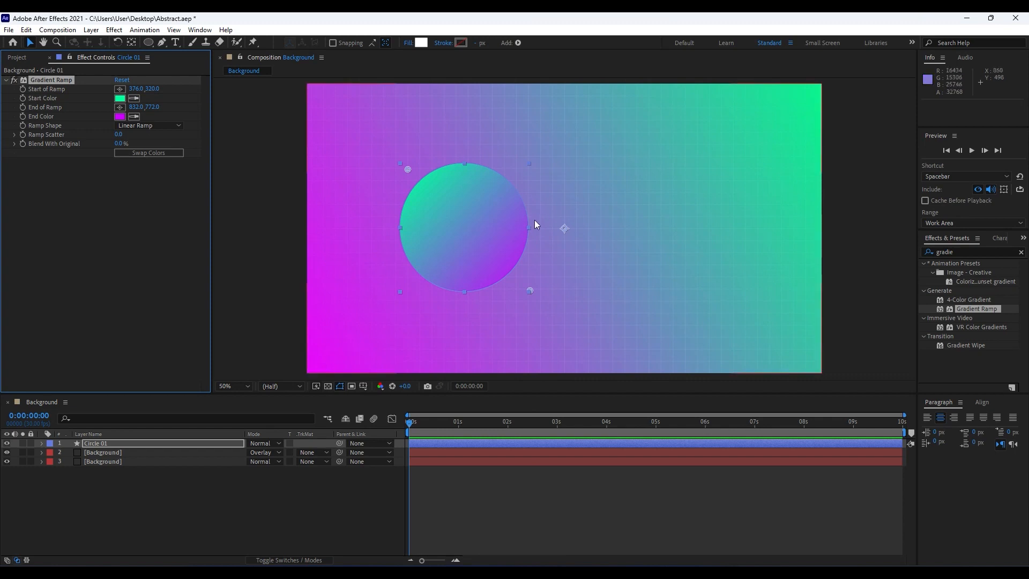
# - Pull Circle 01's ramp points closer together, with the end at 786, 754 and the start at 386, 330
pyautogui.moveTo(529, 290); pyautogui.dragTo(516, 285)
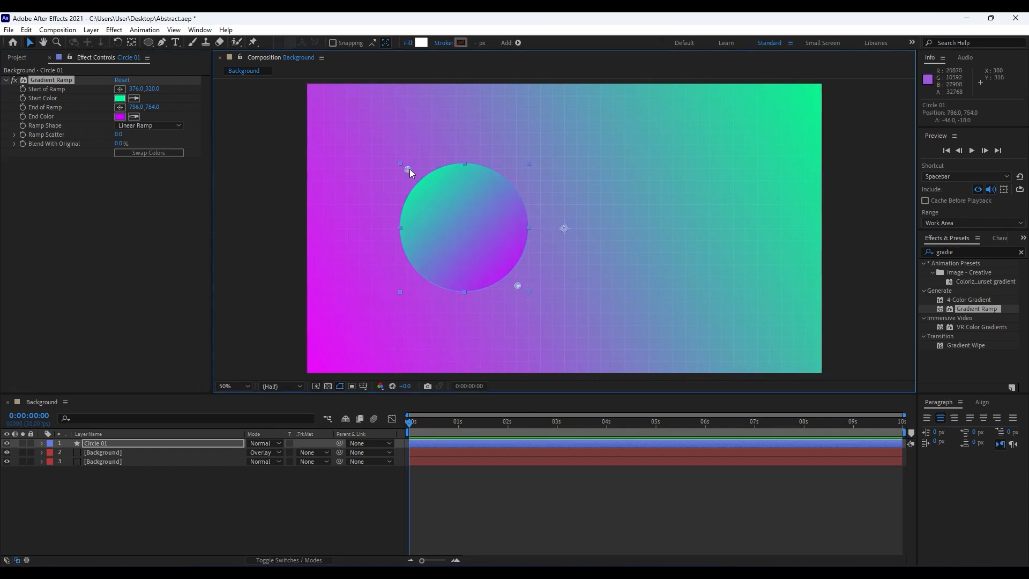
pyautogui.moveTo(408, 169); pyautogui.dragTo(417, 175)
pyautogui.moveTo(423, 430); pyautogui.dragTo(519, 428)
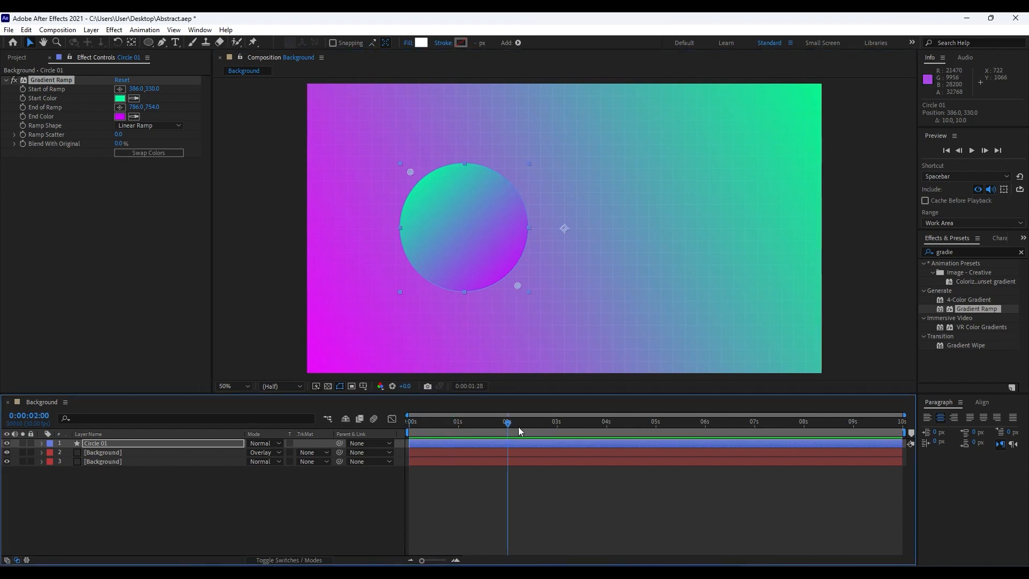
pyautogui.click(159, 526)
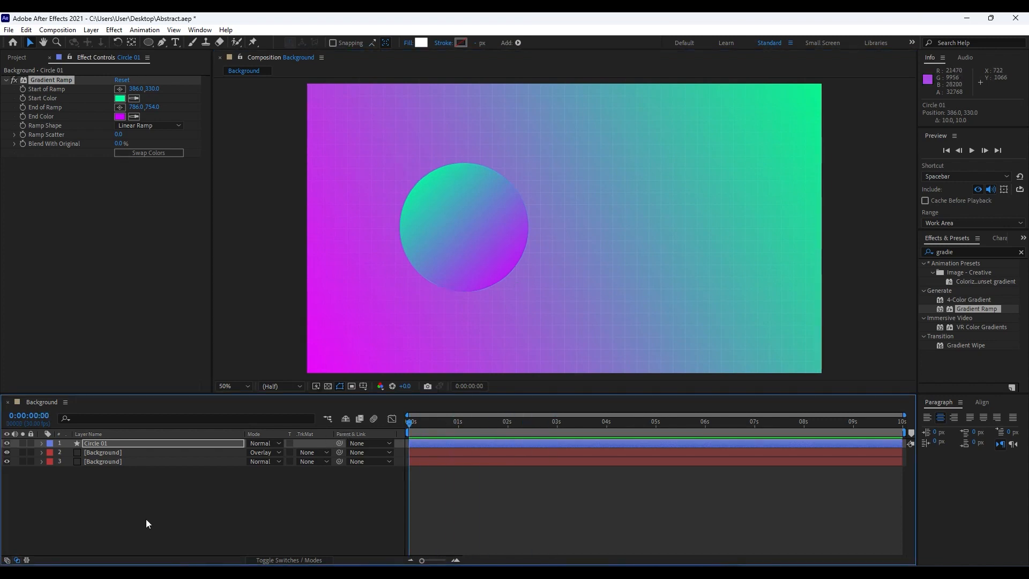
# - Duplicate the Circle 01 layer and move the copy to the composition's lower-right corner, at position 1996, 850
pyautogui.click(107, 443)
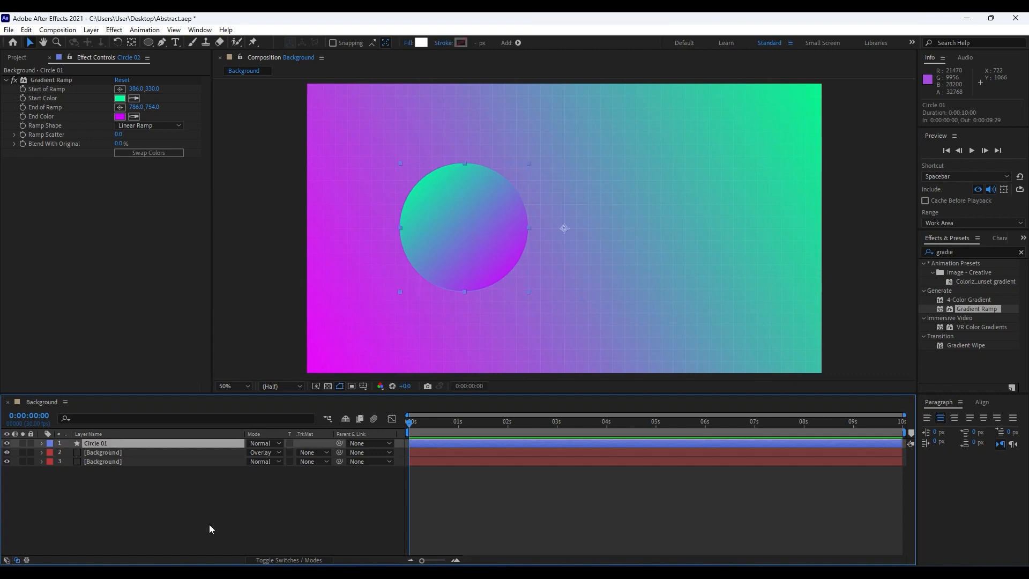
pyautogui.hotkey('ctrl', 'd')
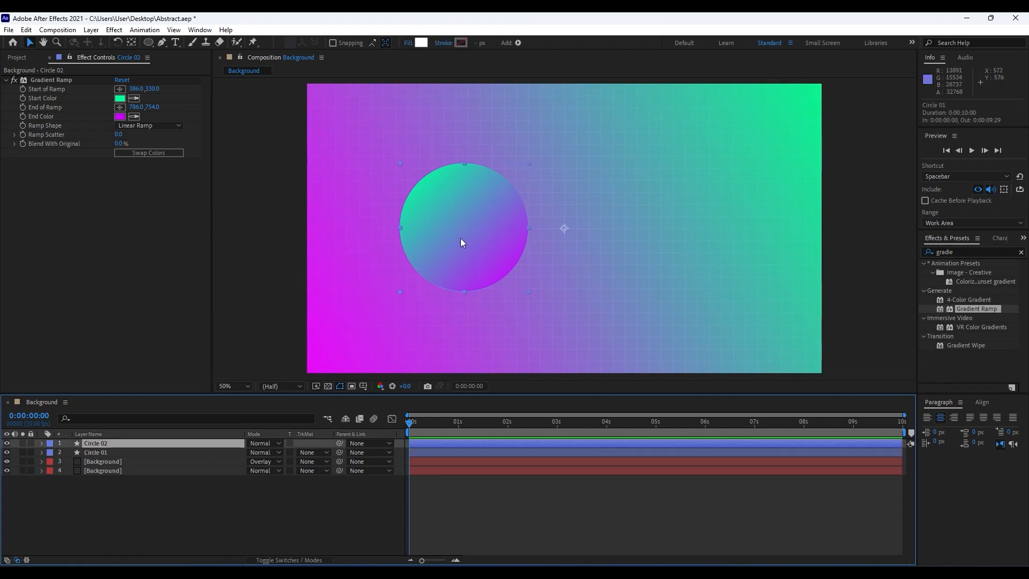
pyautogui.moveTo(461, 241); pyautogui.dragTo(740, 325)
# - Reposition Circle 02's gradient ramp over its circle, with the start at 1470, 642 and the end at 1790, 1130
pyautogui.press(',')
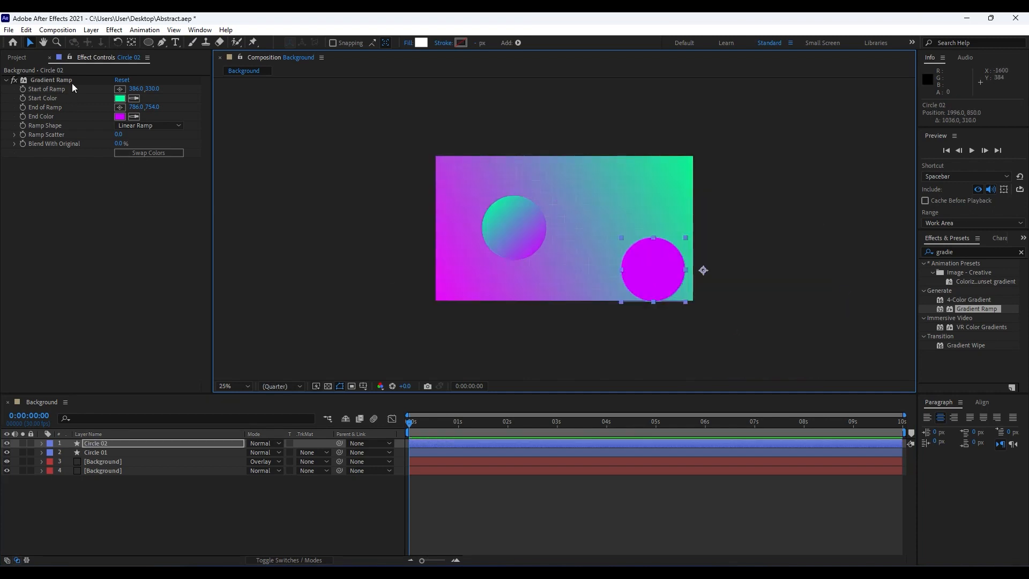
pyautogui.click(59, 81)
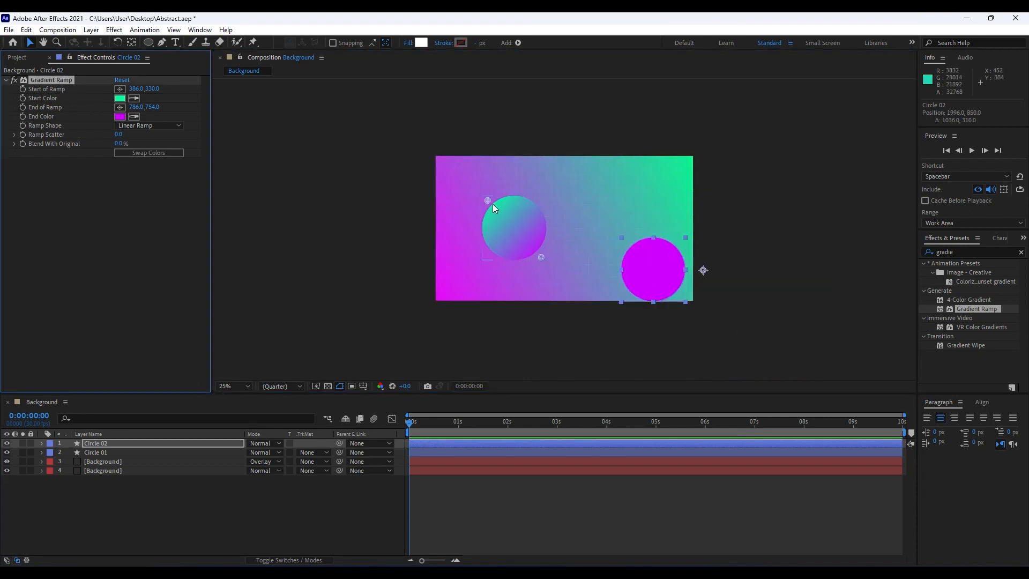
pyautogui.moveTo(487, 201); pyautogui.dragTo(632, 242)
pyautogui.moveTo(542, 260); pyautogui.dragTo(676, 310)
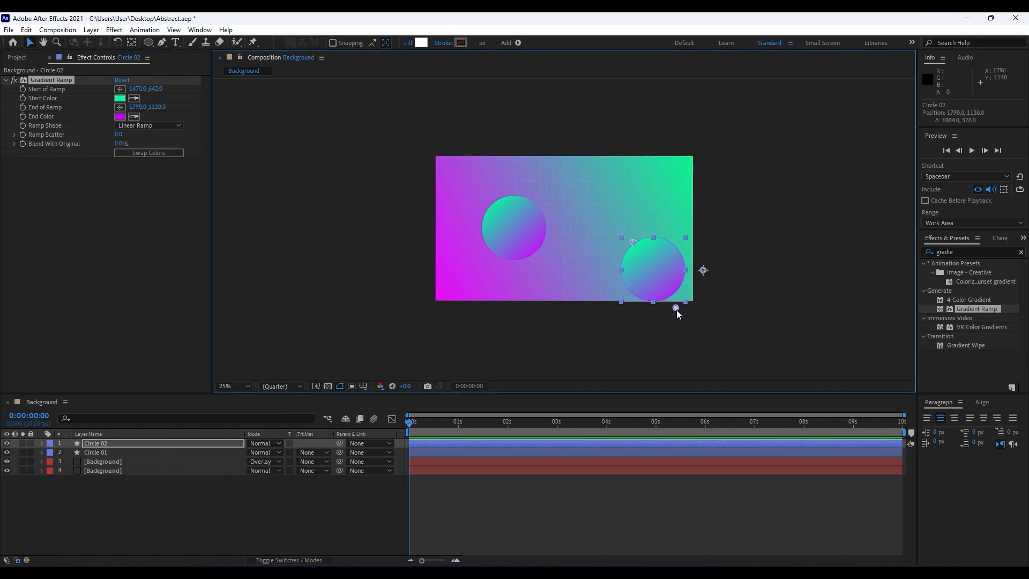
# - Duplicate the Circle 02 layer, place the copy in the upper-right corner at 1920, 254, and set its ramp from 1778, 290 to 1358, 482
pyautogui.hotkey('ctrl', 'd')
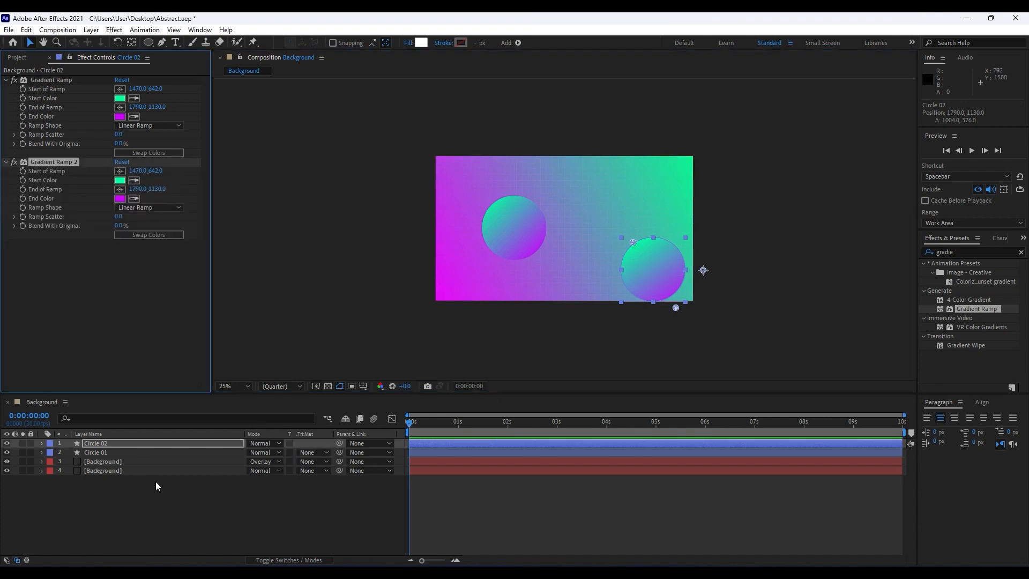
pyautogui.press('Delete')
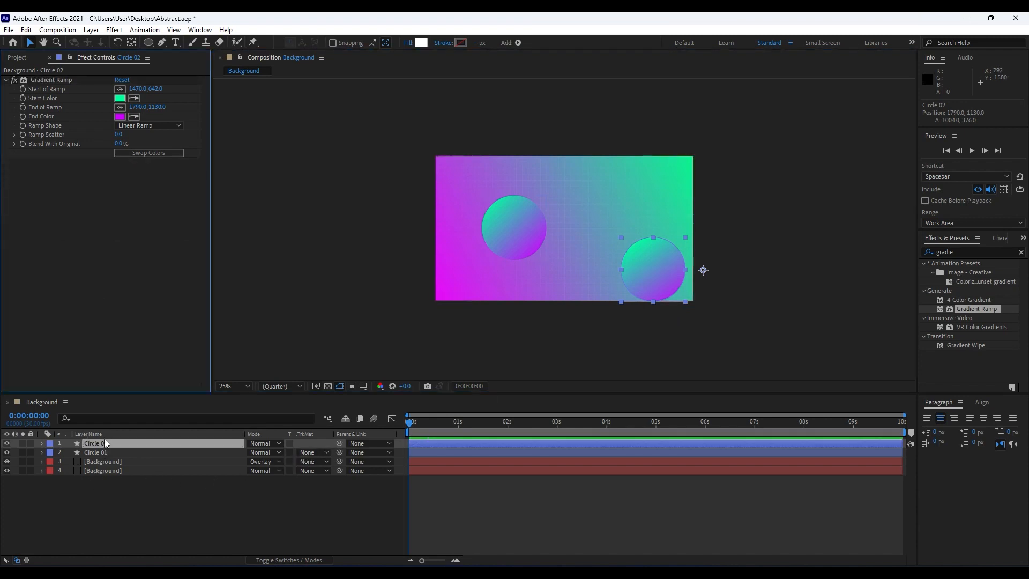
pyautogui.click(105, 439)
pyautogui.hotkey('ctrl', 'd')
pyautogui.moveTo(657, 266); pyautogui.dragTo(652, 167)
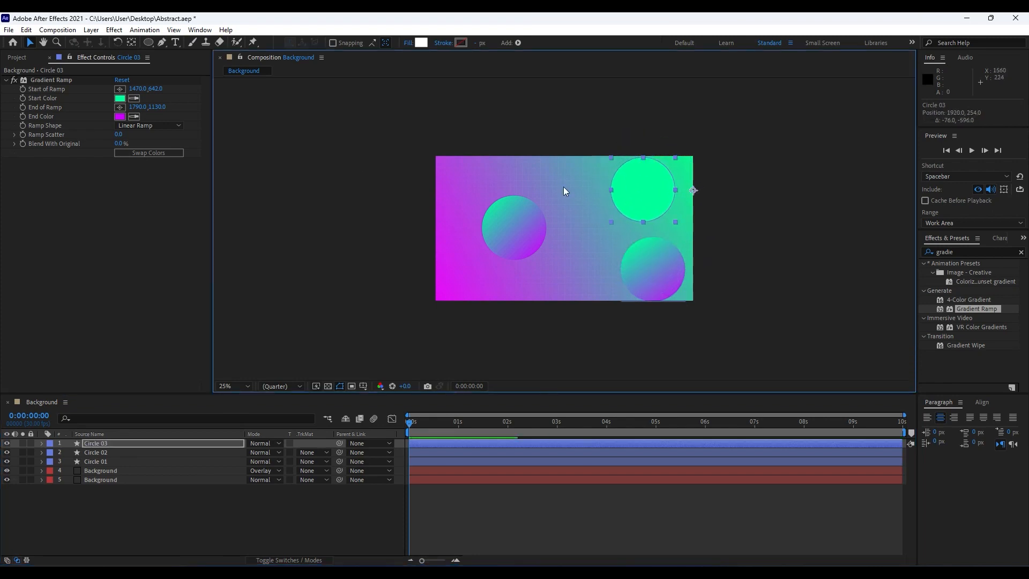
pyautogui.click(63, 83)
pyautogui.moveTo(674, 308); pyautogui.dragTo(676, 192)
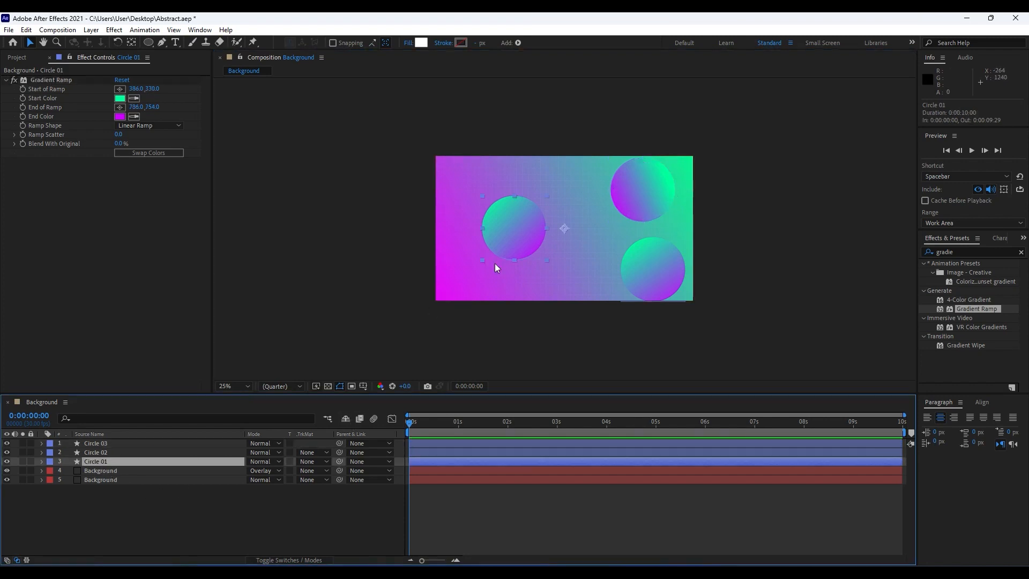
# - Scale Circle 01 to 130% and place it in the composition's lower-left corner, at position 808, 780
pyautogui.moveTo(513, 225); pyautogui.dragTo(475, 261)
pyautogui.press('s')
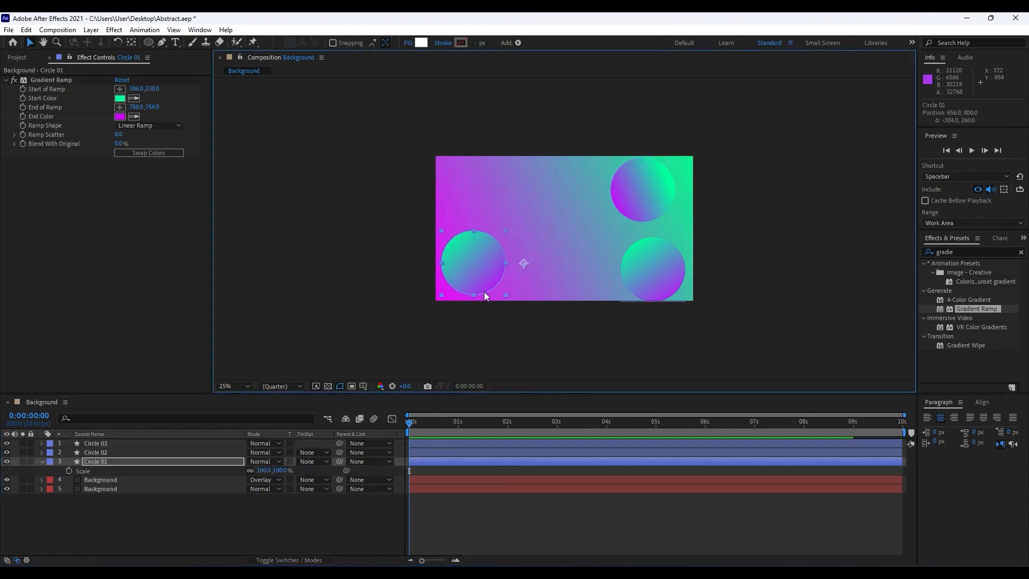
pyautogui.moveTo(264, 473)
pyautogui.mouseDown()
pyautogui.moveTo(282, 473)
pyautogui.moveTo(266, 472)
pyautogui.mouseUp()
pyautogui.write('130')
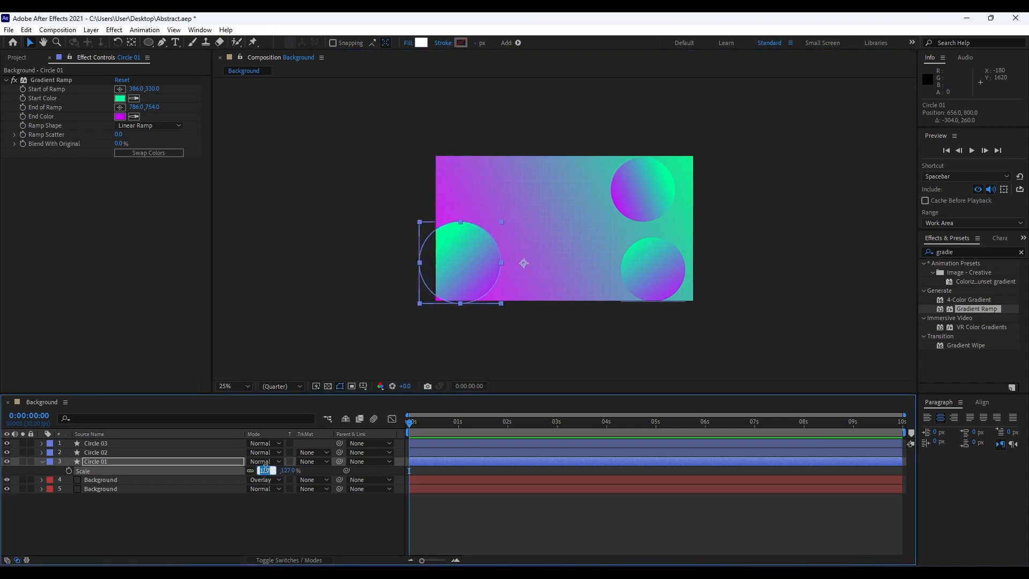
pyautogui.press('Return')
pyautogui.click(256, 509)
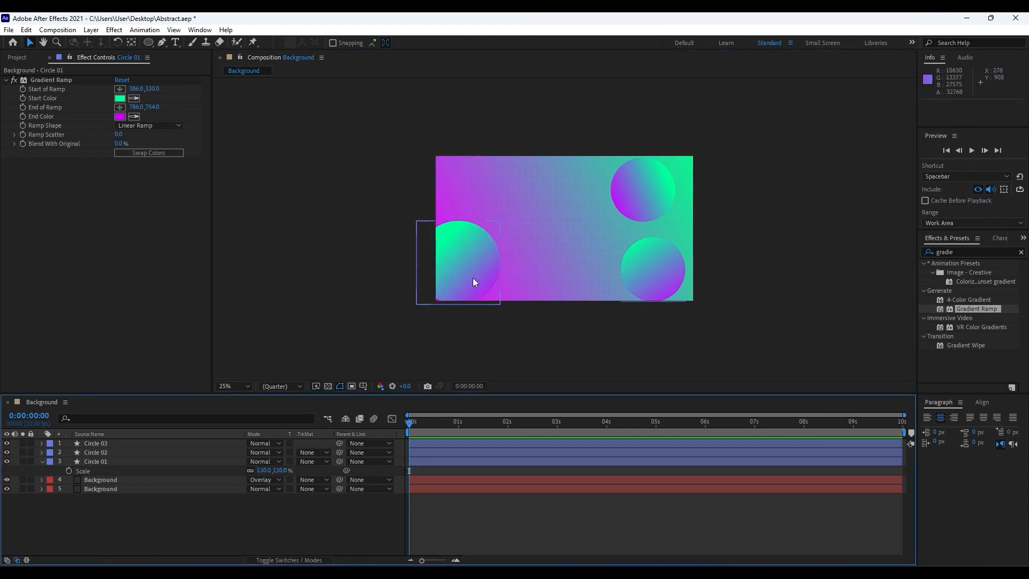
pyautogui.moveTo(473, 277); pyautogui.dragTo(494, 274)
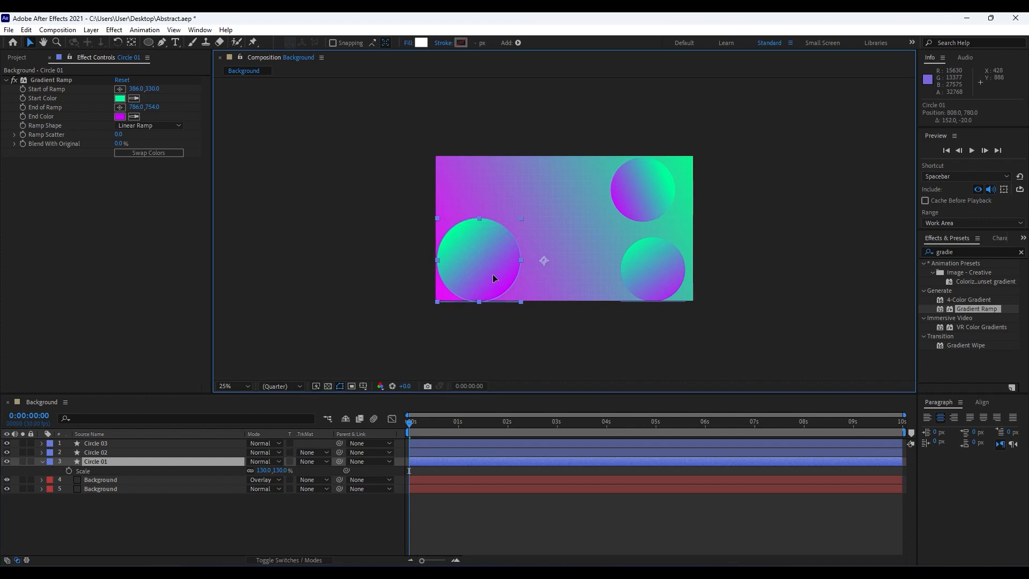
# - Move Circle 02 slightly inward from the composition's right edge, to position 1832, 794
pyautogui.click(104, 455)
pyautogui.click(656, 264)
pyautogui.moveTo(656, 265); pyautogui.dragTo(628, 260)
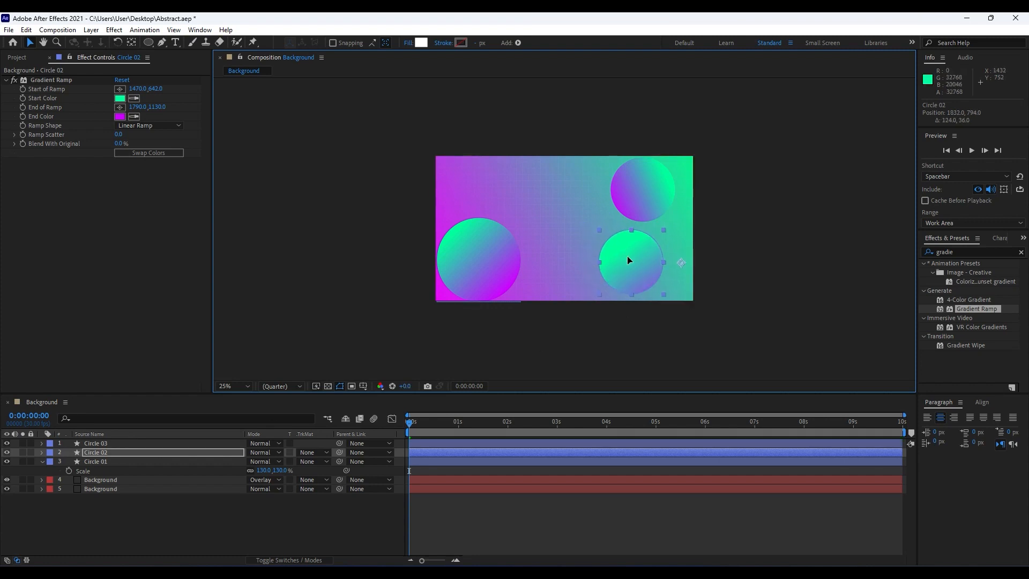
# - Move Circle 03 to the upper middle of the composition, at position 1364, 262, and scale it down to 82%
pyautogui.click(130, 444)
pyautogui.moveTo(642, 192); pyautogui.dragTo(568, 194)
pyautogui.press('s')
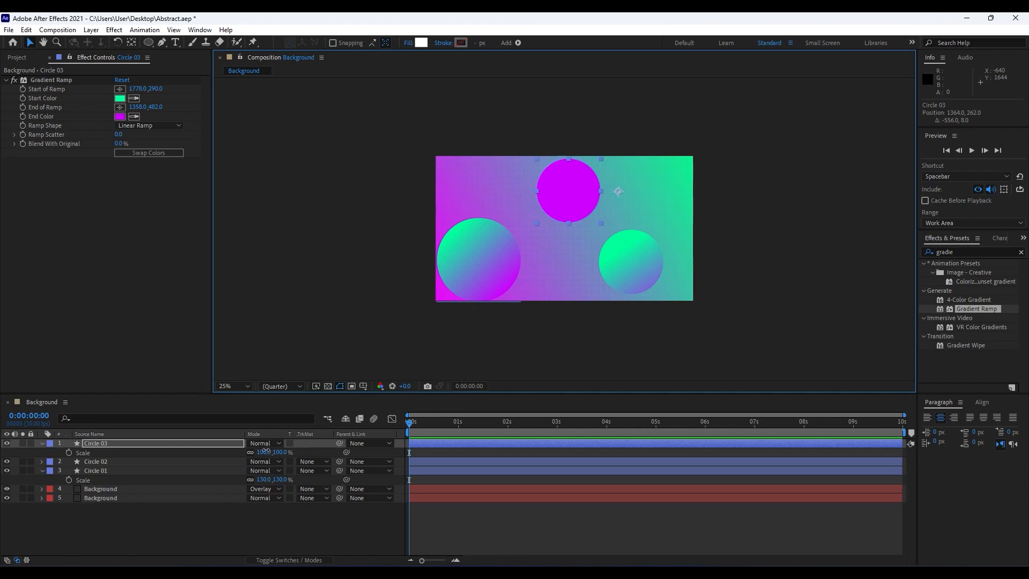
pyautogui.moveTo(270, 454); pyautogui.dragTo(256, 452)
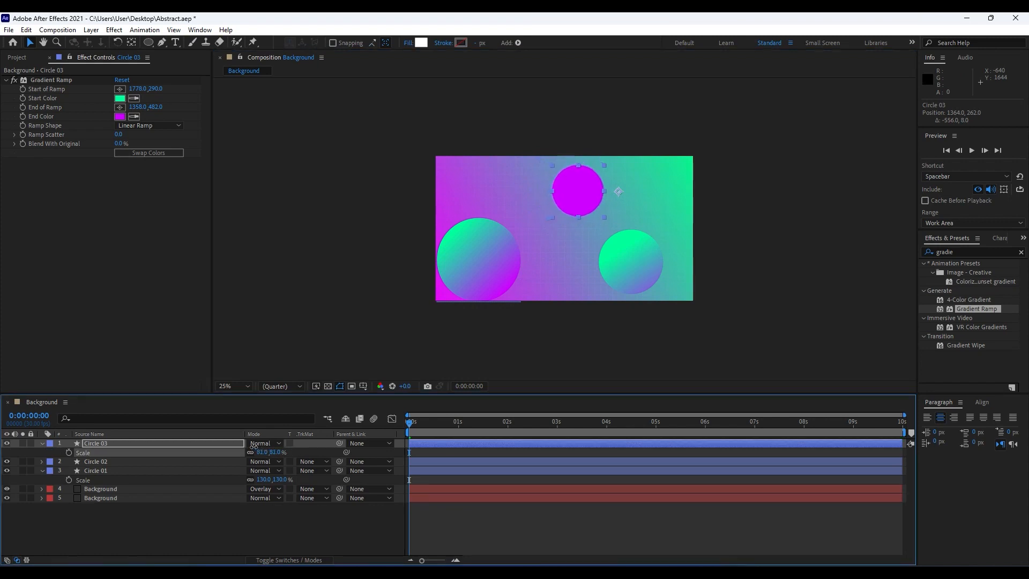
# - Reposition Circle 03's gradient ramp over its circle, with the start at 780, 72 and the end at 1288, 360
pyautogui.click(97, 443)
pyautogui.click(121, 89)
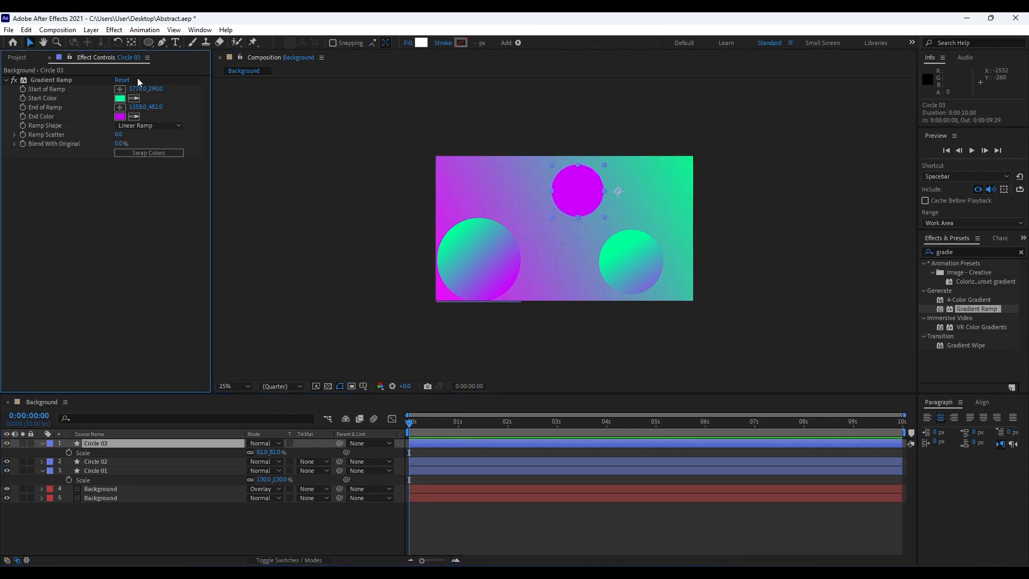
pyautogui.click(540, 165)
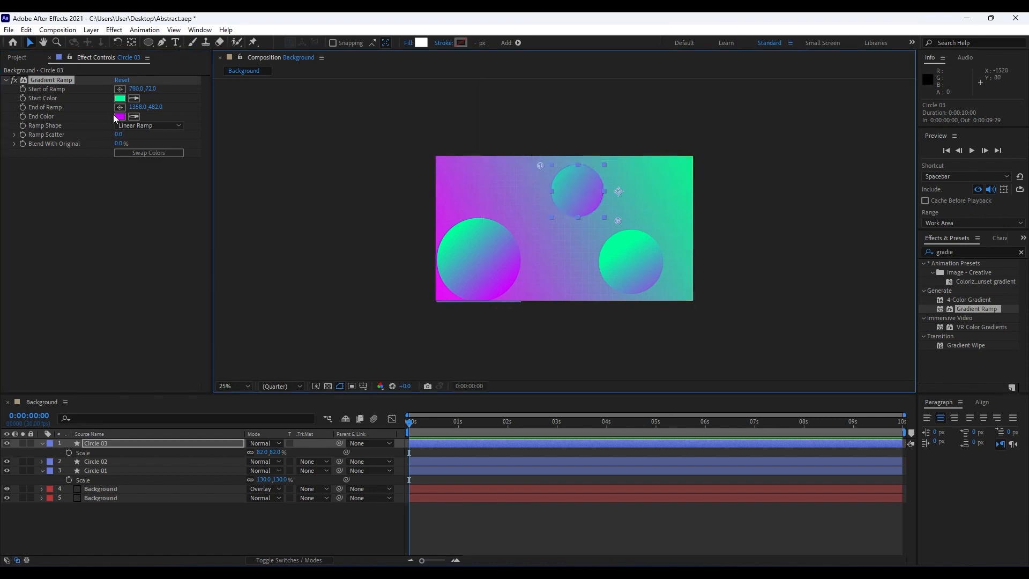
pyautogui.click(121, 108)
pyautogui.click(608, 204)
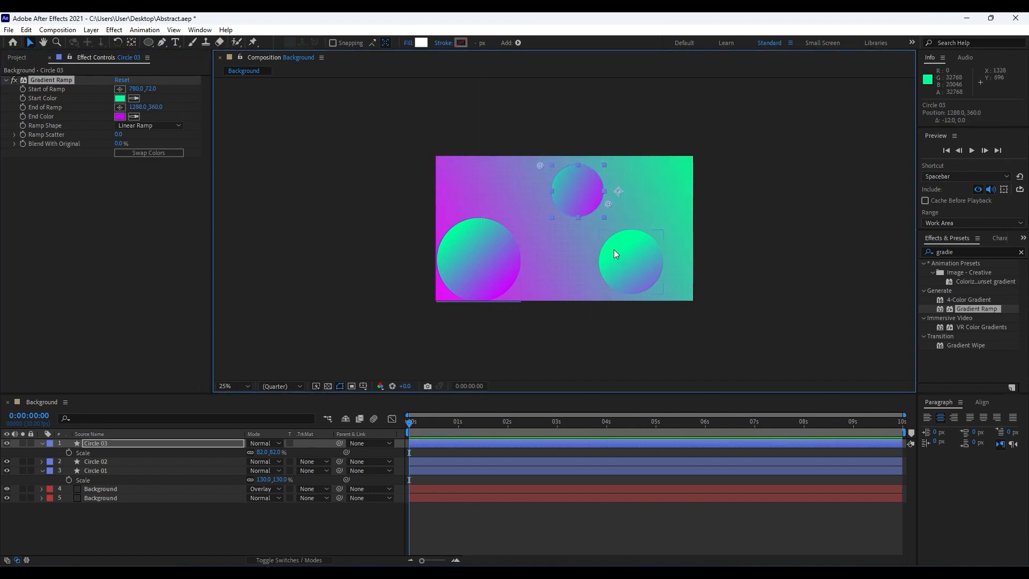
# - Apply the Drop Shadow effect to the Circle 01, Circle 02 and Circle 03 layers together
pyautogui.press('.')
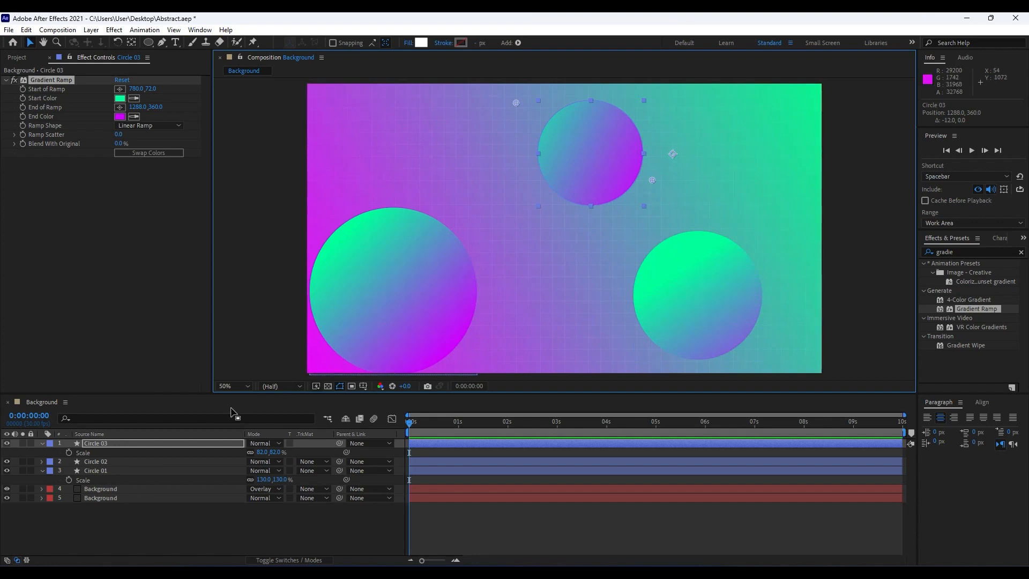
pyautogui.click(103, 471)
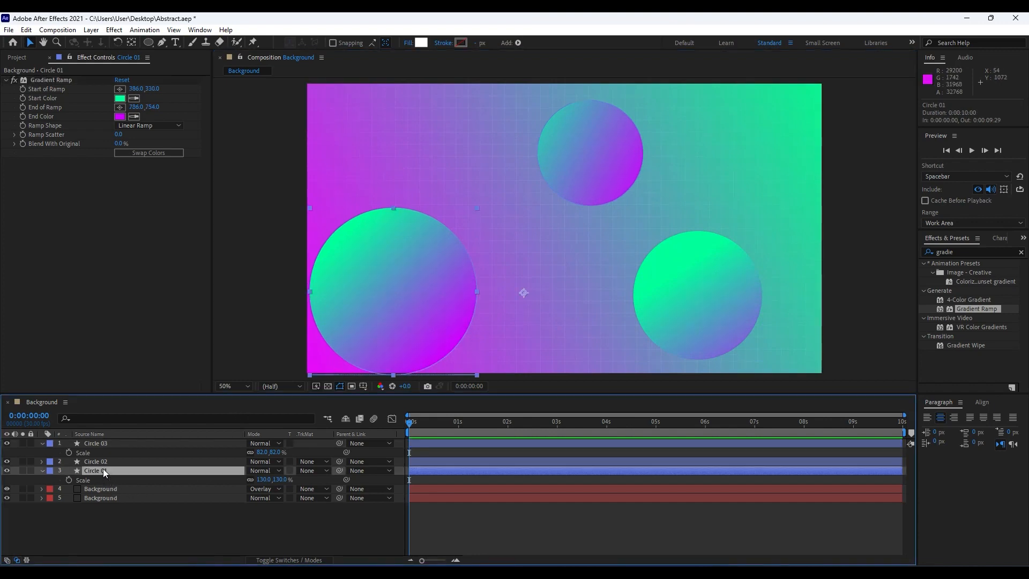
pyautogui.keyDown('shift'); pyautogui.click(108, 445); pyautogui.keyUp('shift')
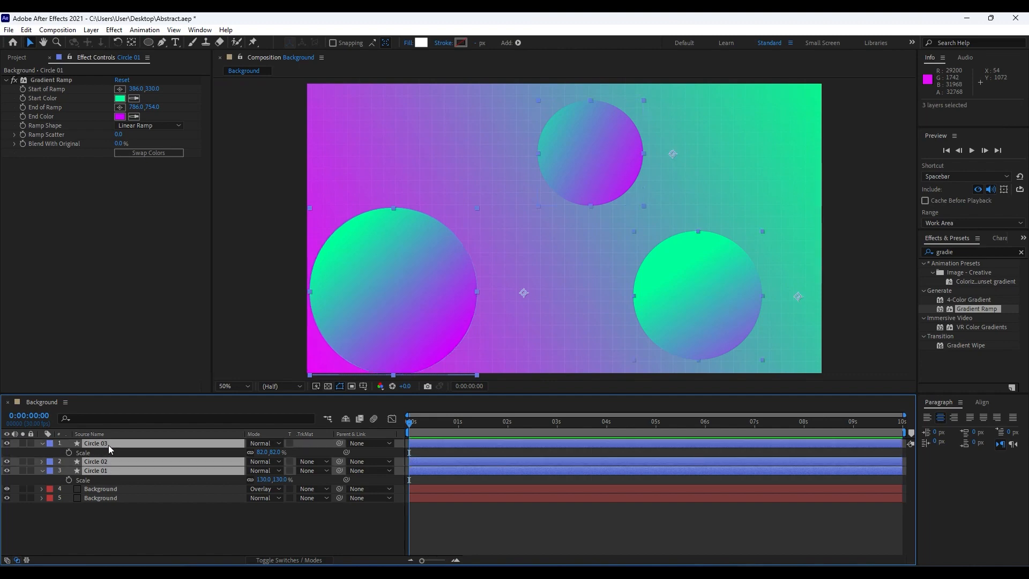
pyautogui.click(982, 251)
pyautogui.write('drop s')
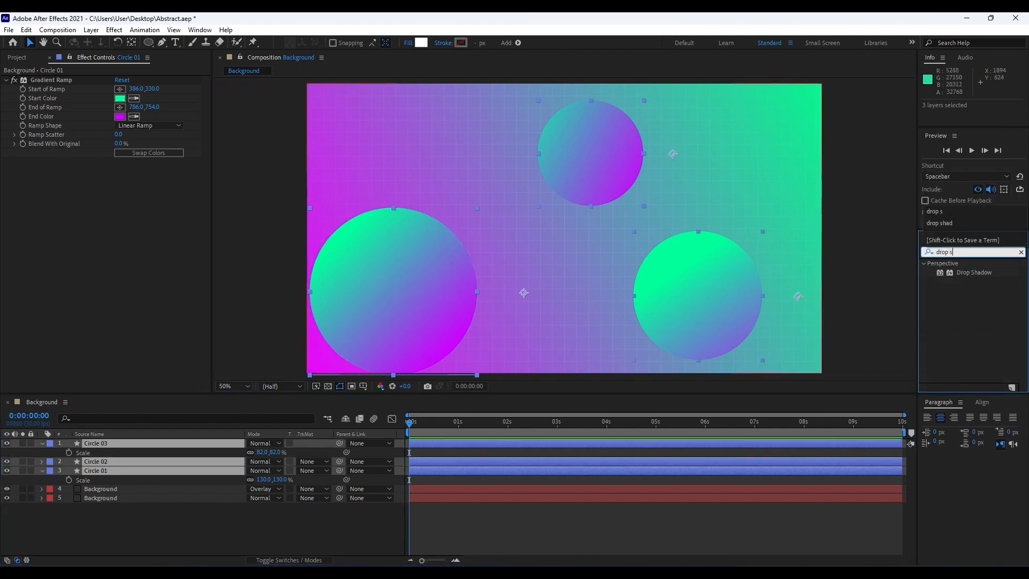
pyautogui.doubleClick(977, 272)
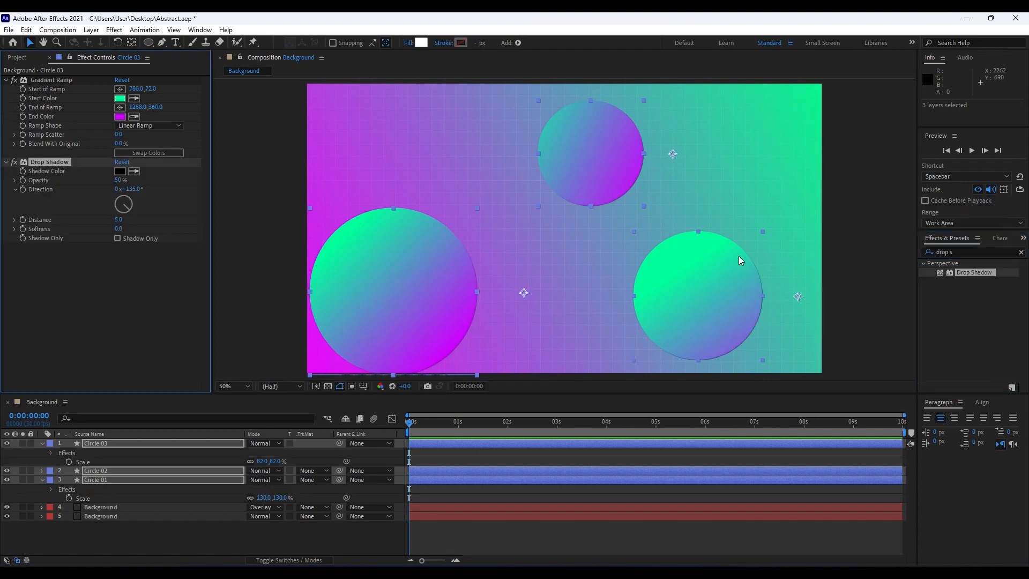
# - Set the drop shadow distance to 10 for all three circles and the softness to 100 for Circle 03
pyautogui.click(116, 219)
pyautogui.write('10')
pyautogui.click(119, 230)
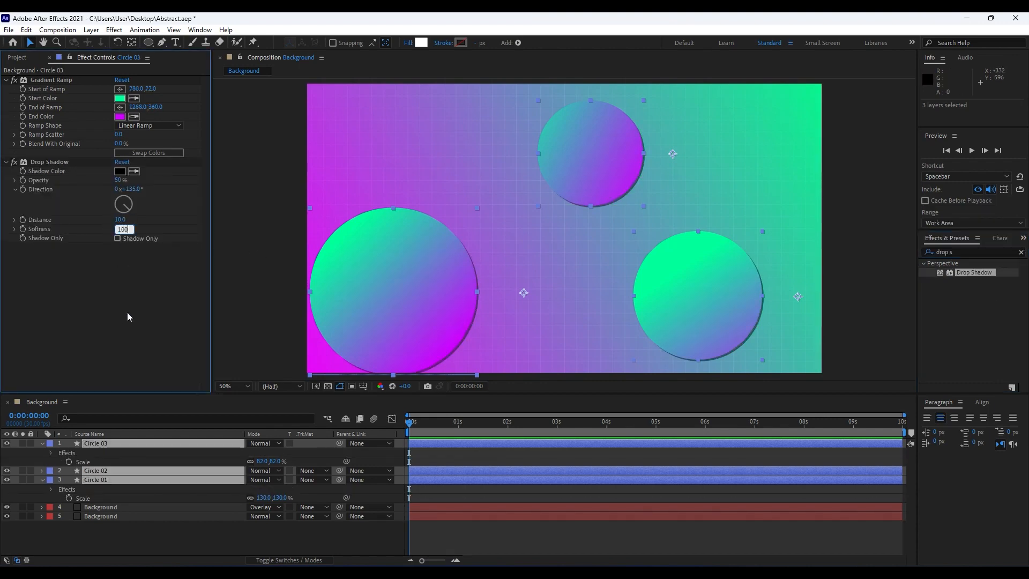
pyautogui.press('Return')
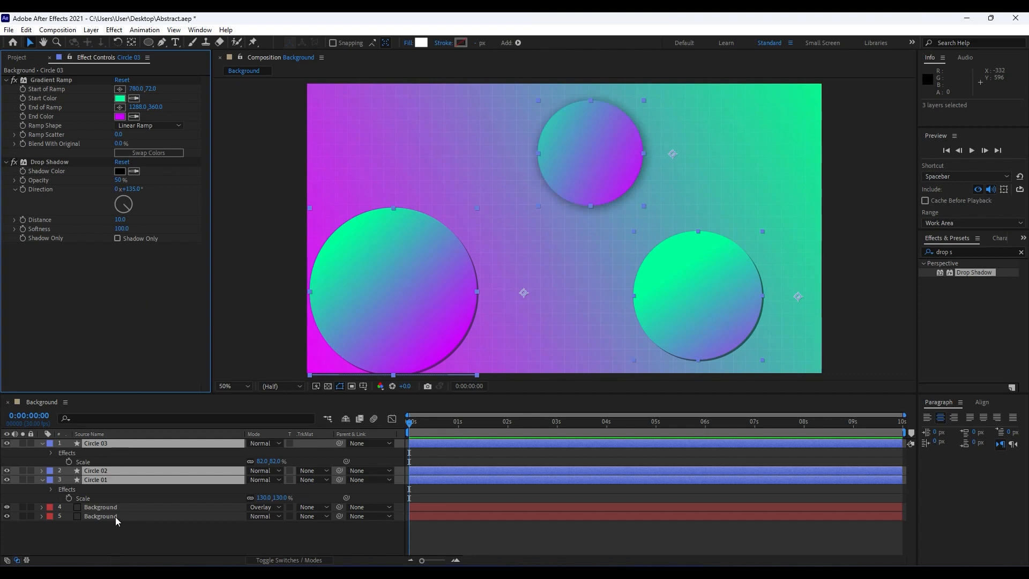
# - Set the drop shadow softness to 100 on Circle 01 and on Circle 02
pyautogui.click(100, 480)
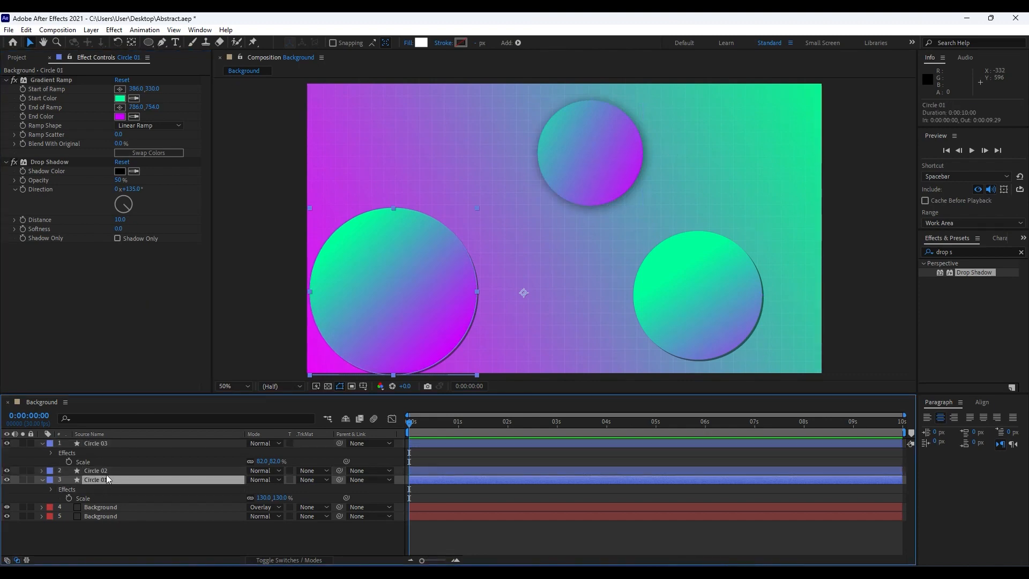
pyautogui.click(118, 229)
pyautogui.write('100')
pyautogui.press('Return')
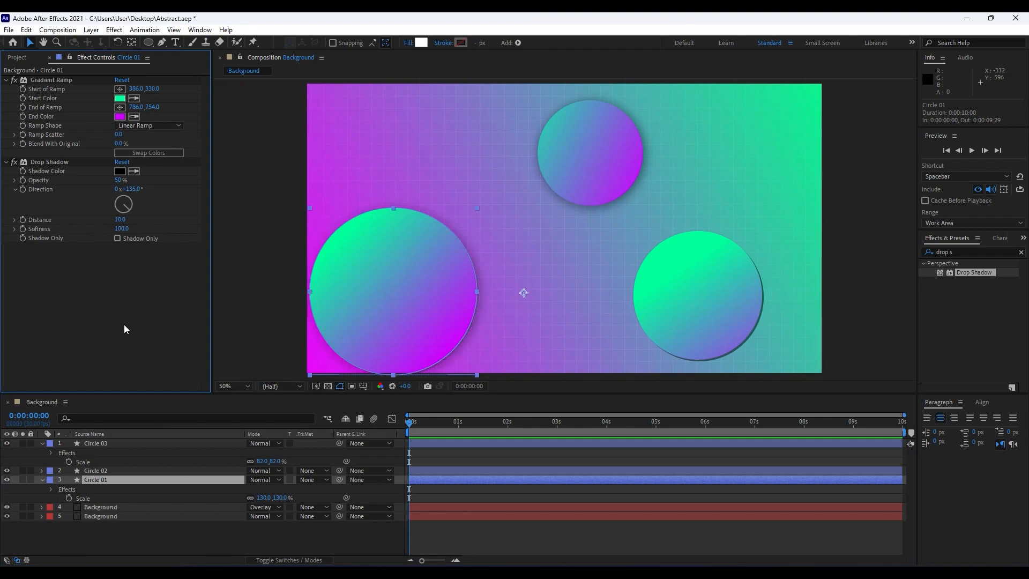
pyautogui.click(104, 471)
pyautogui.click(119, 228)
pyautogui.write('100')
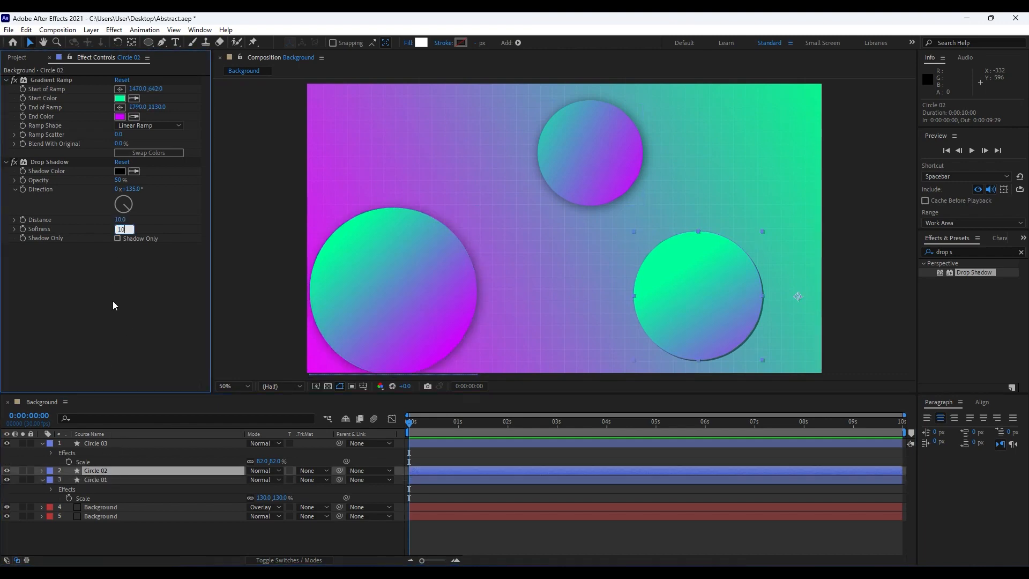
pyautogui.press('Return')
# - Add the expression wiggle(1,50) to Circle 01's Position property
pyautogui.moveTo(457, 426); pyautogui.dragTo(488, 425)
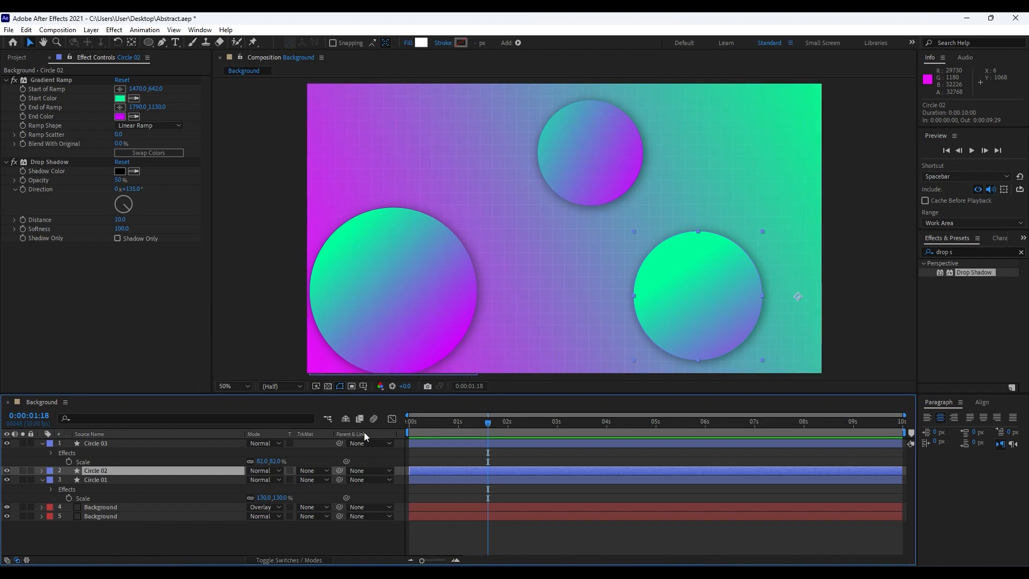
pyautogui.click(101, 480)
pyautogui.press('p')
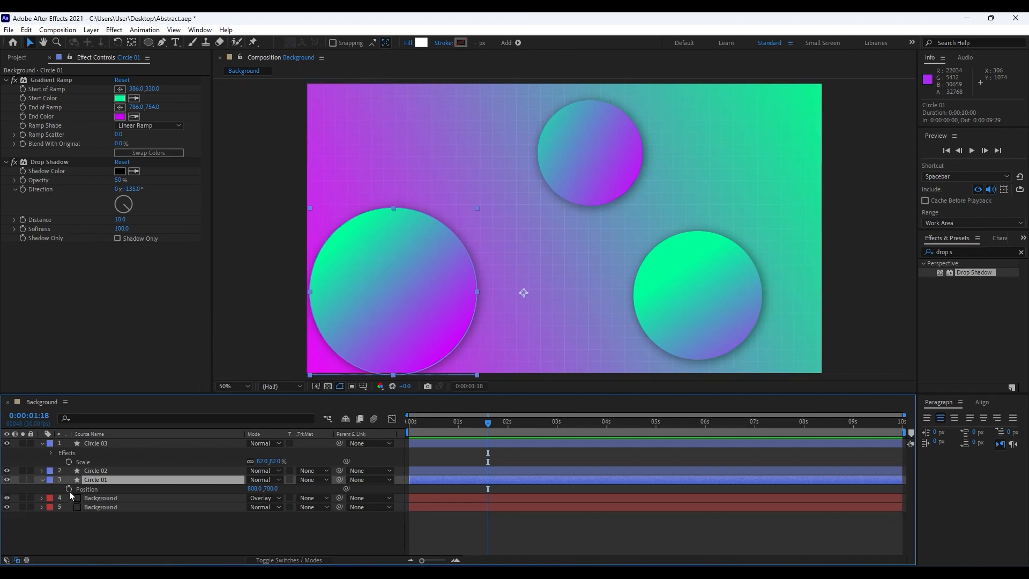
pyautogui.keyDown('alt'); pyautogui.click(69, 490); pyautogui.keyUp('alt')
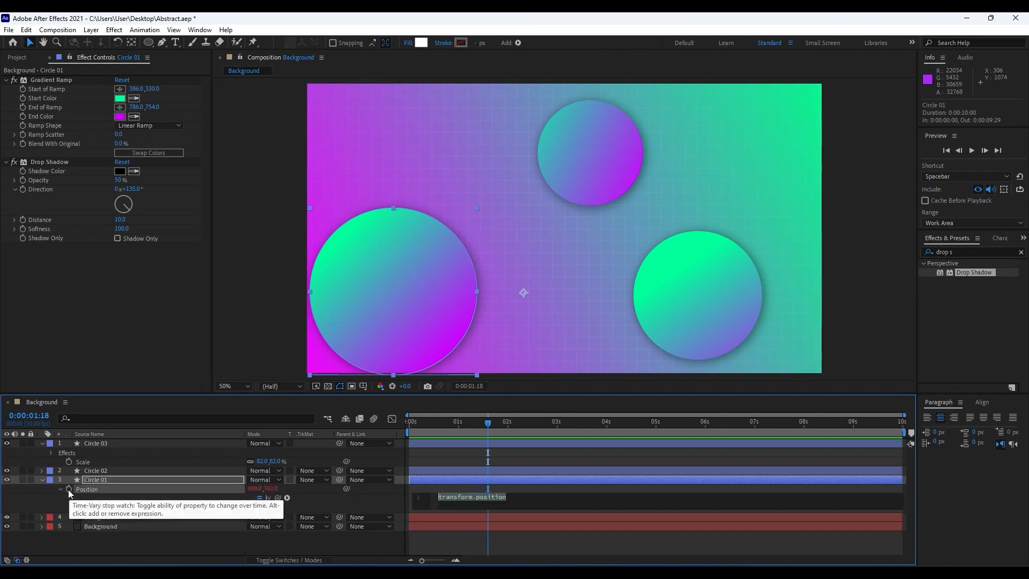
pyautogui.write('wiggl')
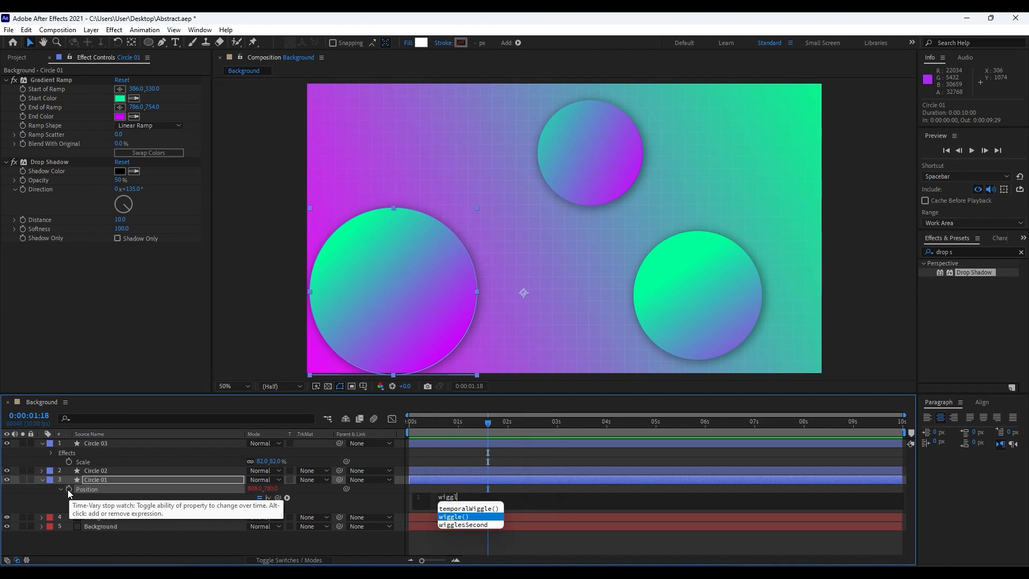
pyautogui.write('e*(')
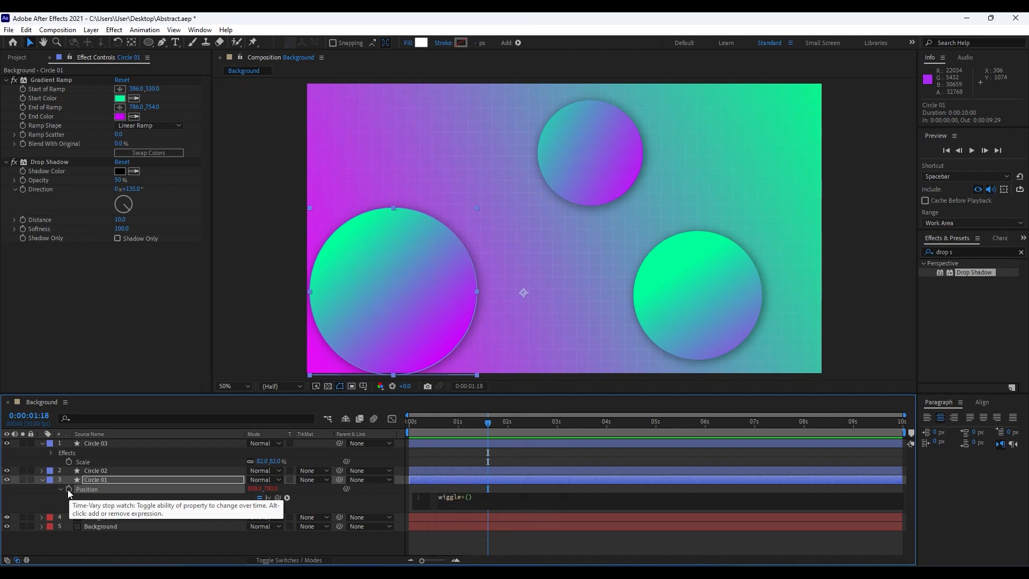
pyautogui.press('Left')
pyautogui.press('BackSpace')
pyautogui.write('1,50')
pyautogui.write('0')
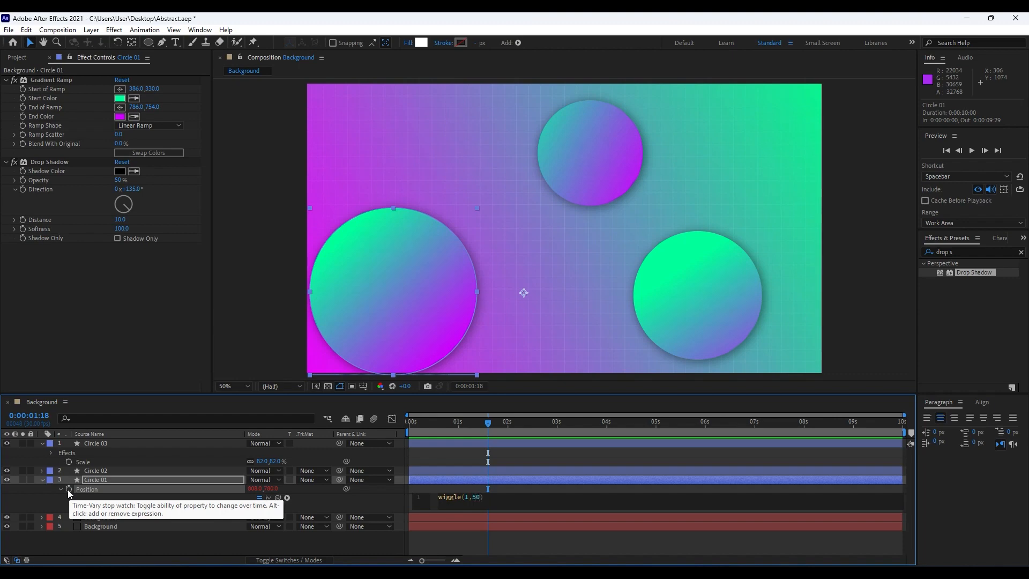
# - Copy Circle 01's wiggle(1,50) expression and paste it as the expression of Circle 02's Position property
pyautogui.click(438, 496)
pyautogui.hotkey('ctrl', 'c')
pyautogui.click(109, 471)
pyautogui.press('p')
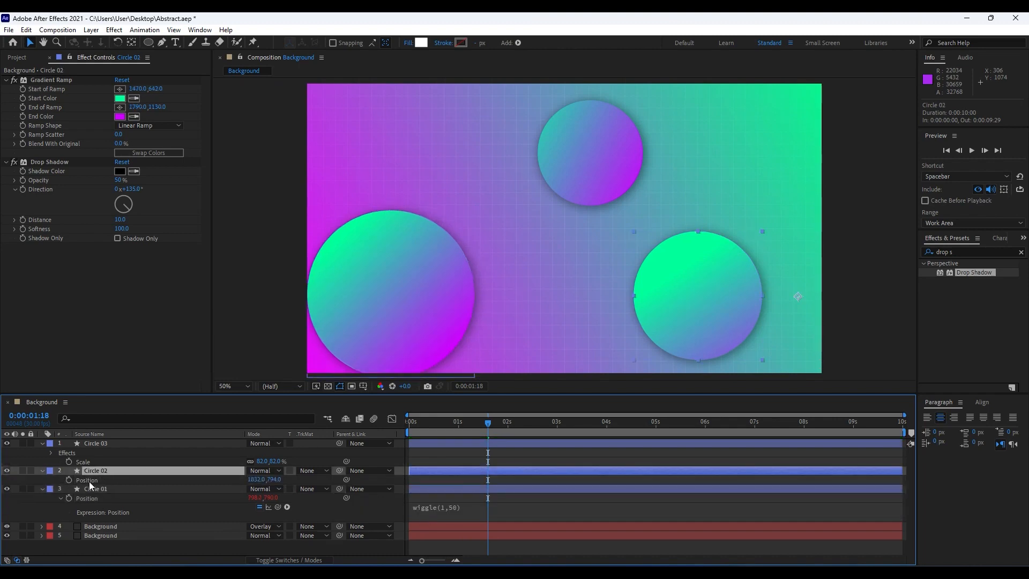
pyautogui.keyDown('alt'); pyautogui.click(72, 479); pyautogui.keyUp('alt')
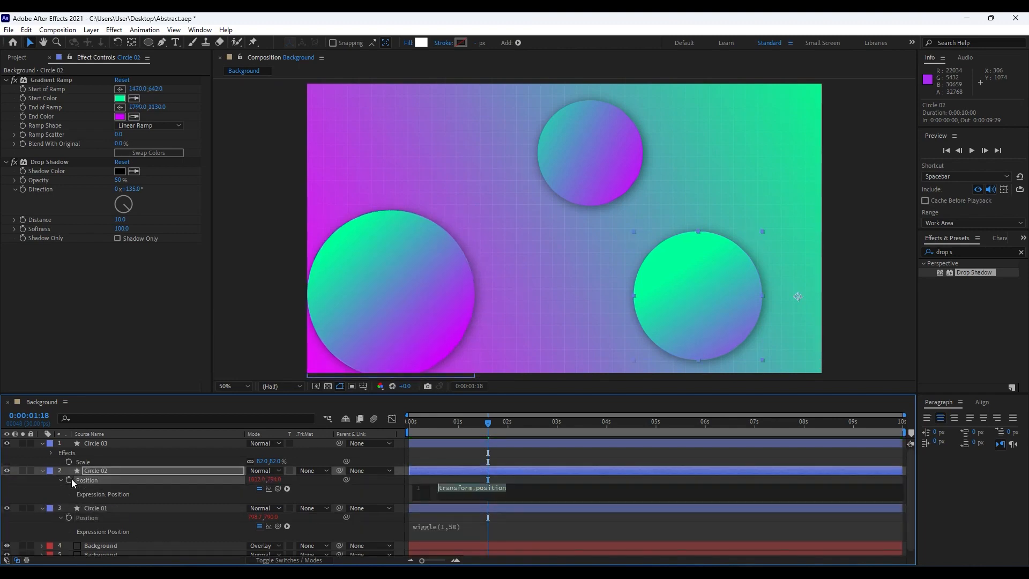
pyautogui.hotkey('ctrl', 'v')
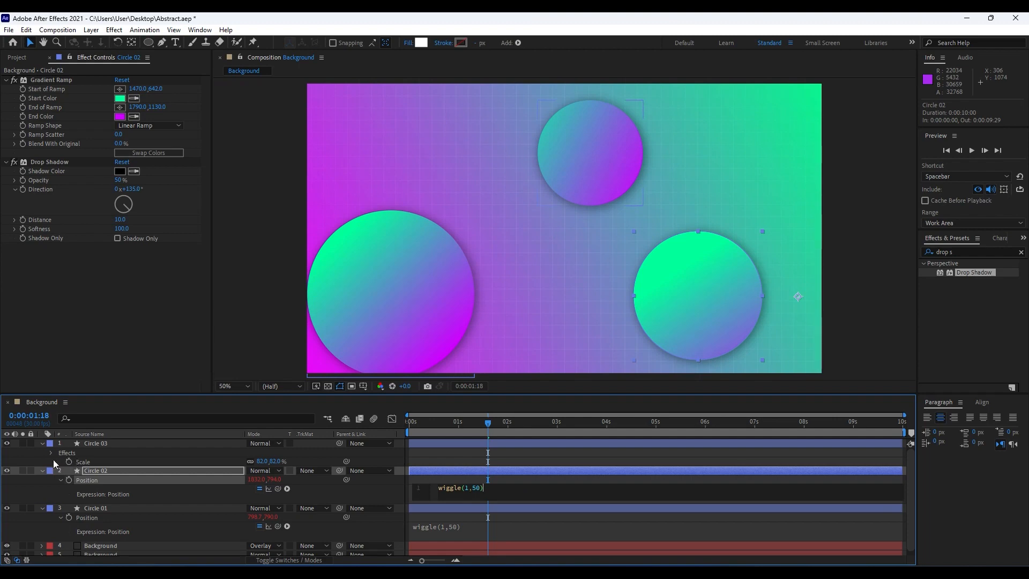
pyautogui.click(68, 464)
# - Paste the wiggle(1,50) expression onto Circle 03's Position property and preview the motion of the circles
pyautogui.click(86, 443)
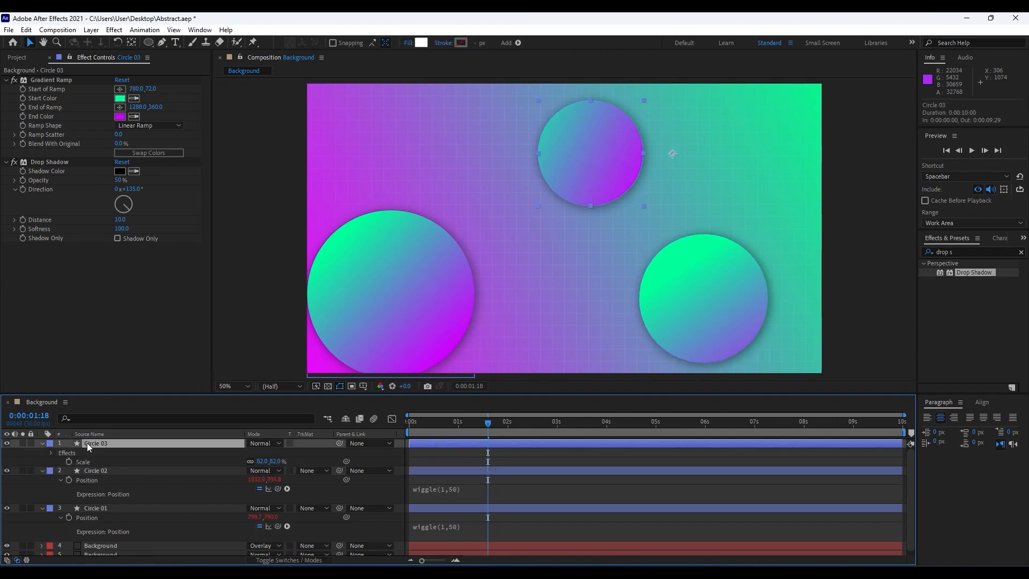
pyautogui.press('p')
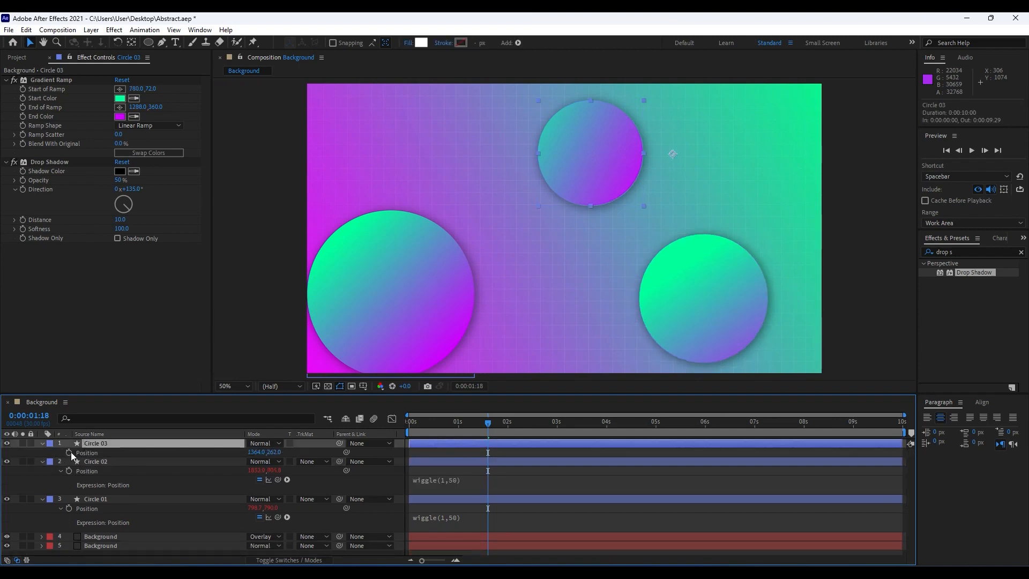
pyautogui.keyDown('alt'); pyautogui.click(69, 453); pyautogui.keyUp('alt')
pyautogui.hotkey('ctrl', 'v')
pyautogui.click(24, 461)
pyautogui.press('space')
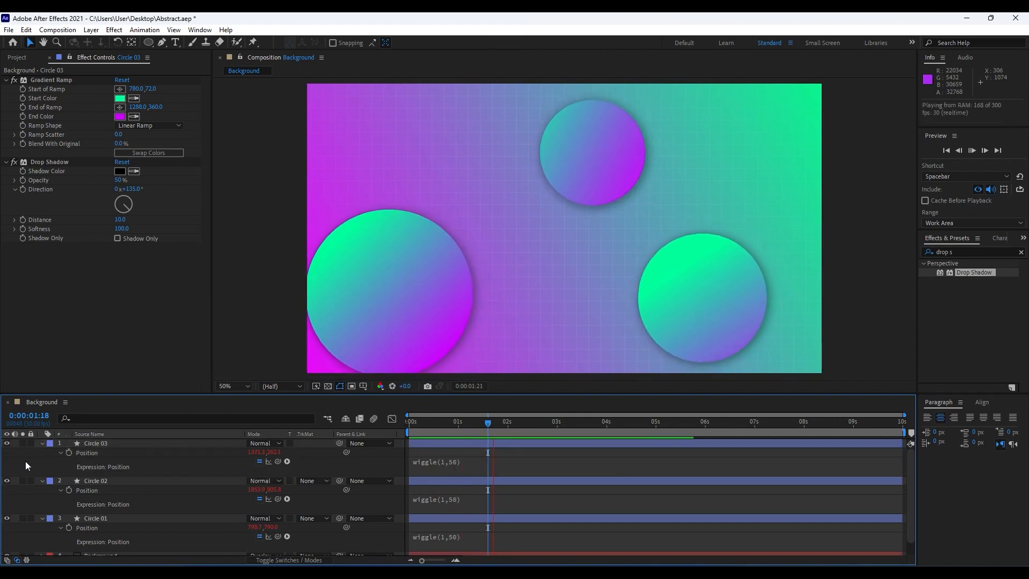
pyautogui.click(457, 427)
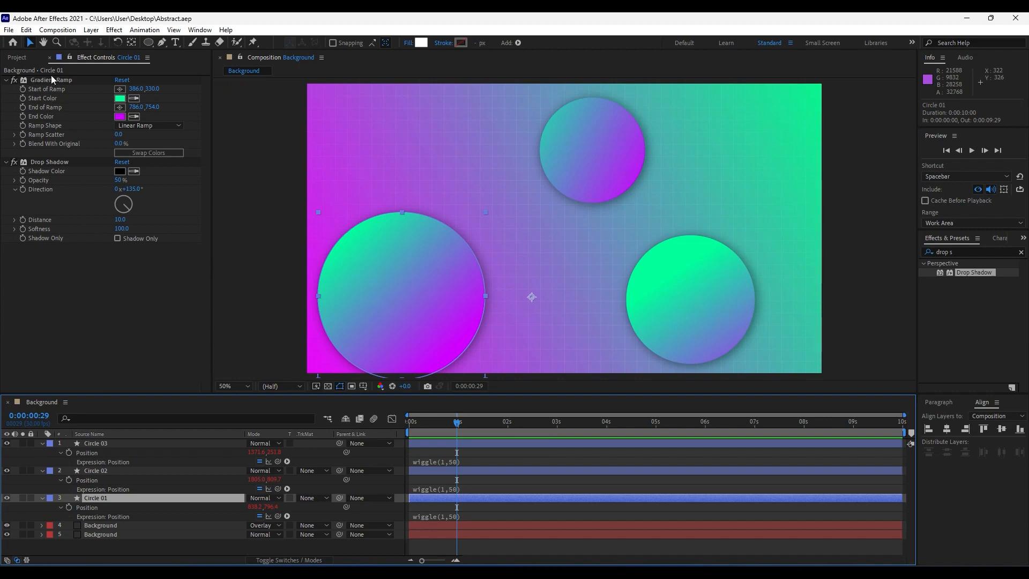
# - Create a new 1500 x 250 px composition at 30 fps, 10 seconds long, named Text 01
pyautogui.click(50, 58)
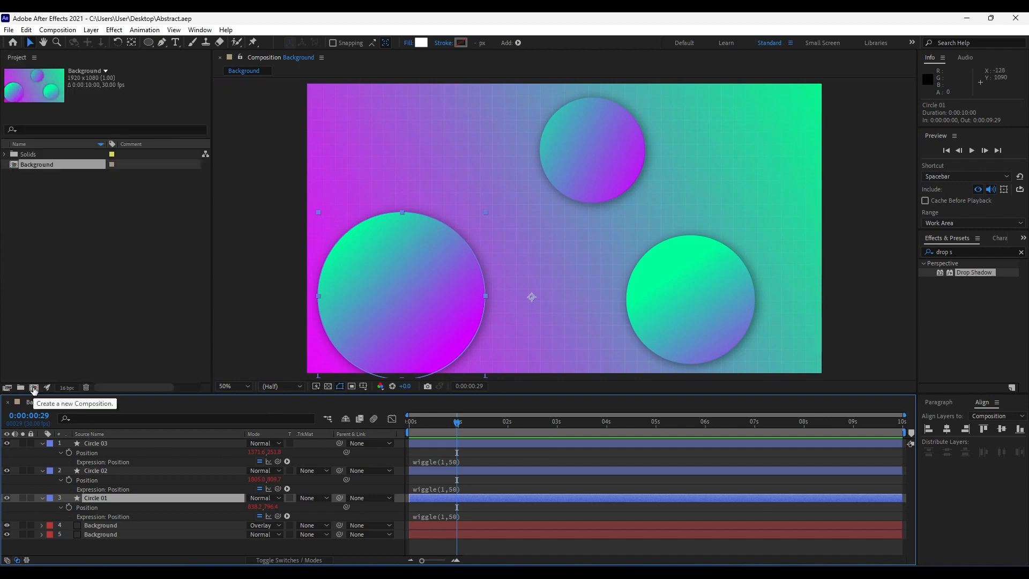
pyautogui.click(34, 387)
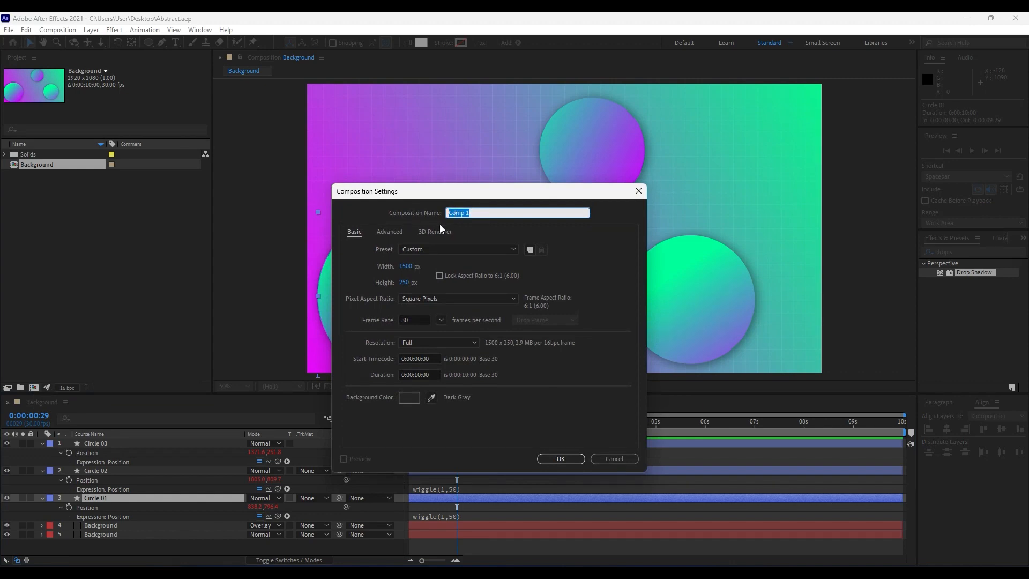
pyautogui.write('Text 01')
pyautogui.click(562, 460)
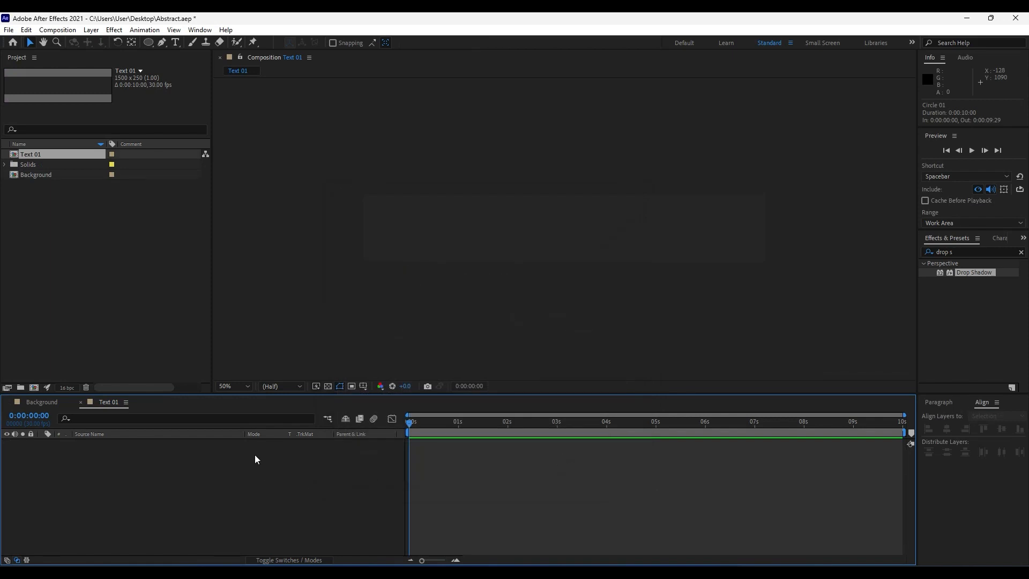
# - Add a text layer reading "Creative" in the Text 01 composition
pyautogui.click(177, 42)
pyautogui.click(450, 229)
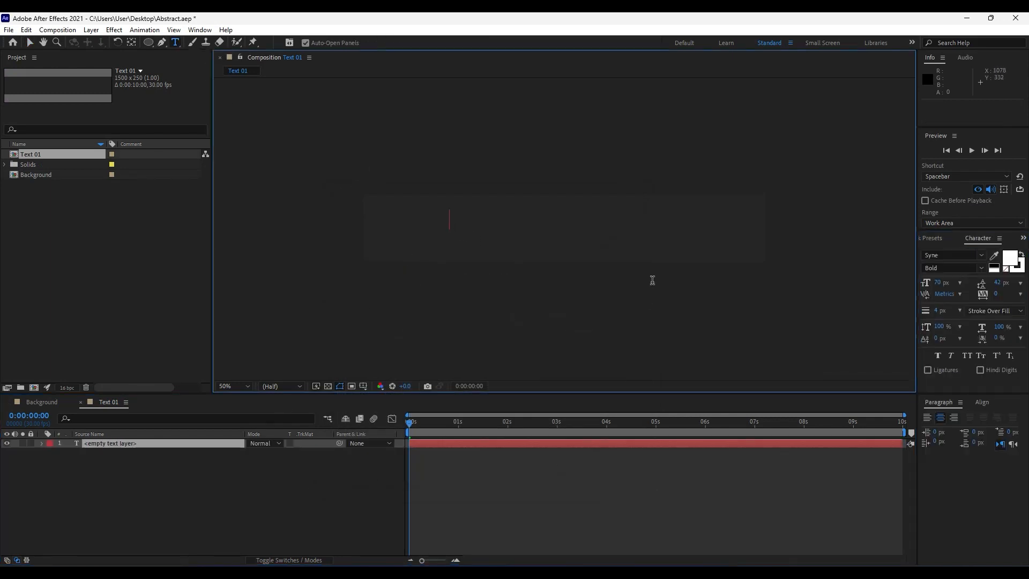
pyautogui.write('Cre')
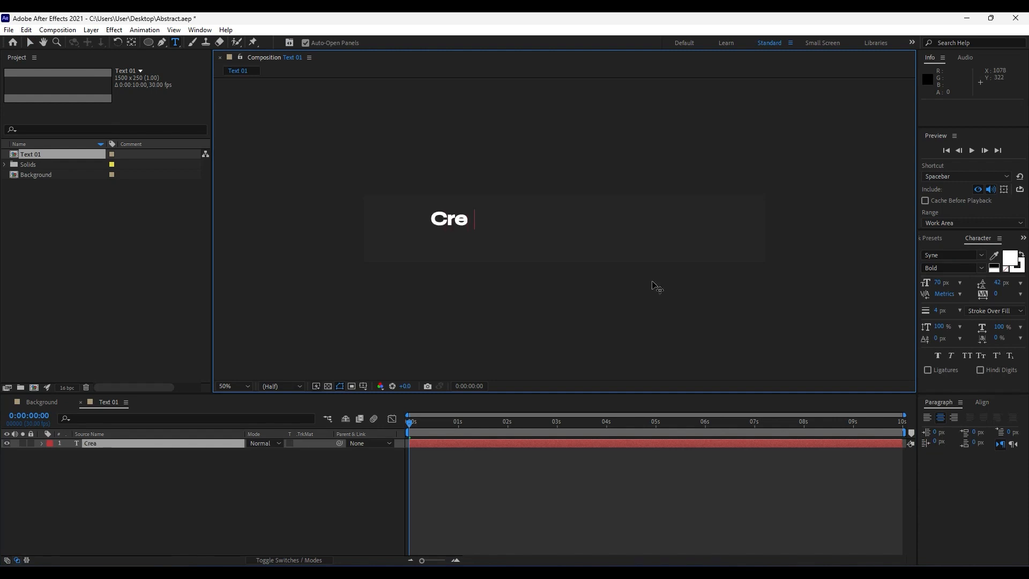
pyautogui.write('ative')
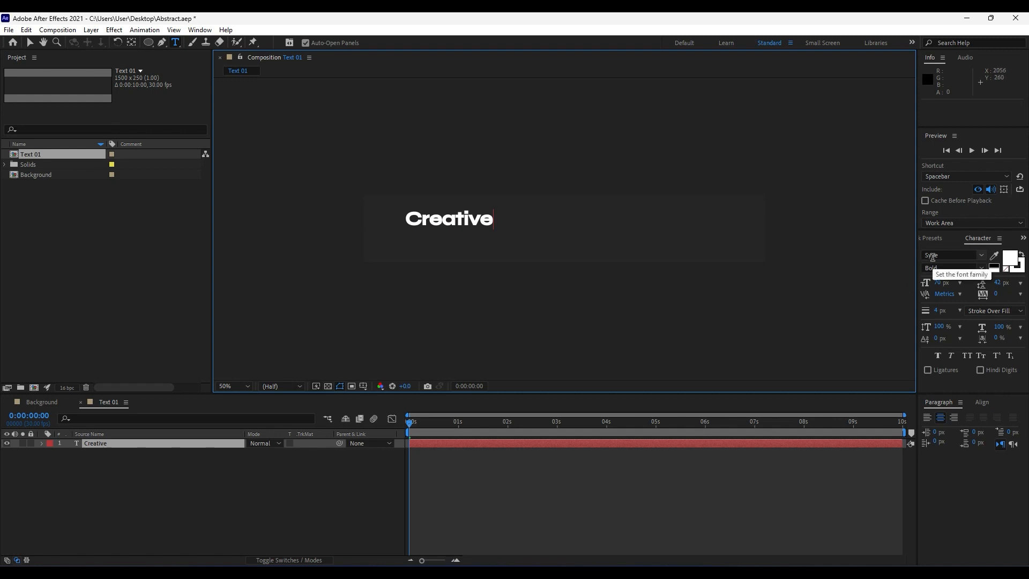
# - Set the font size of the whole "Creative" text to 170 px
pyautogui.doubleClick(127, 443)
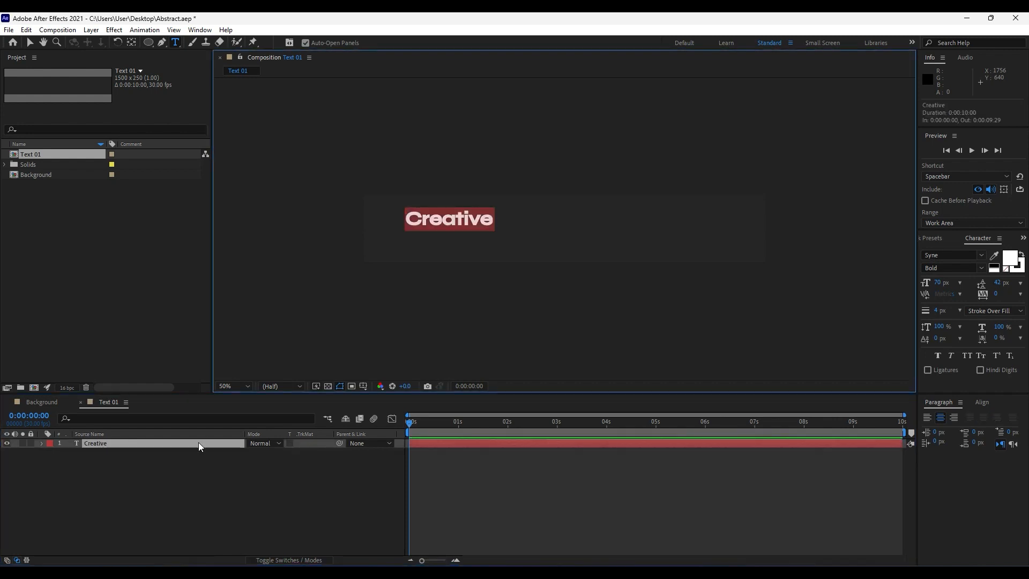
pyautogui.click(939, 282)
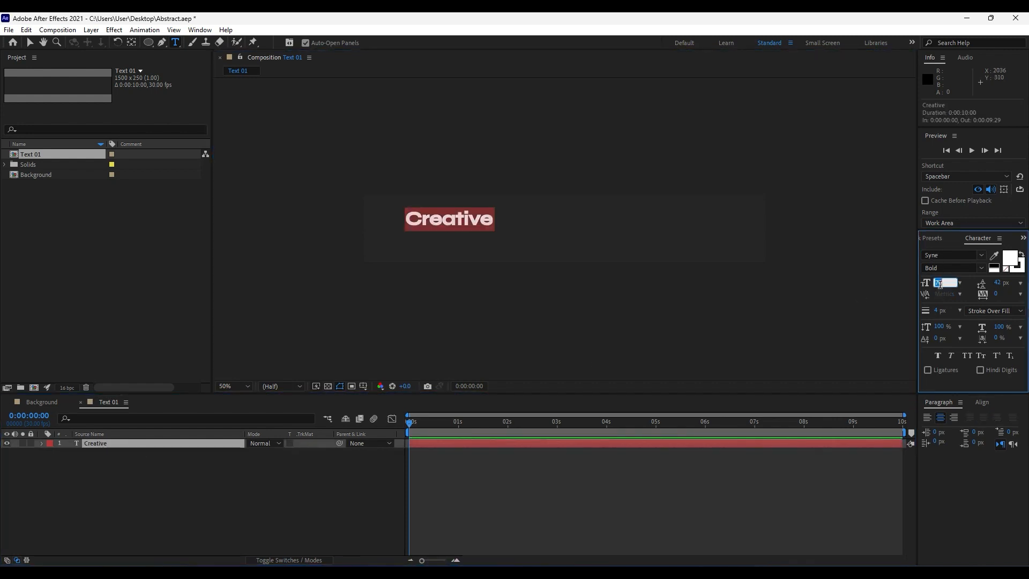
pyautogui.write('170')
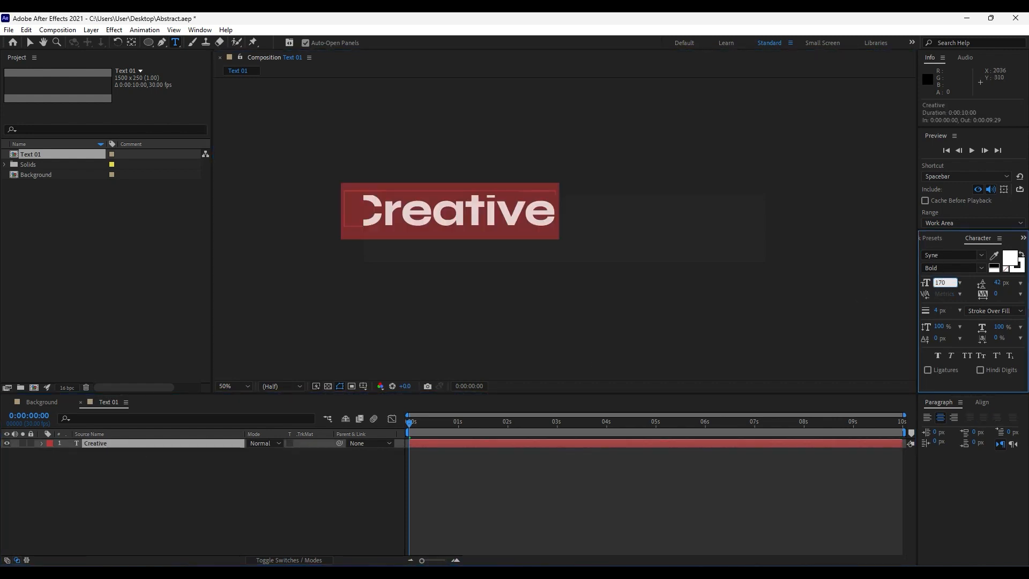
pyautogui.click(252, 496)
# - Center the Creative text layer horizontally and vertically in the composition, then return to the Selection tool
pyautogui.click(169, 445)
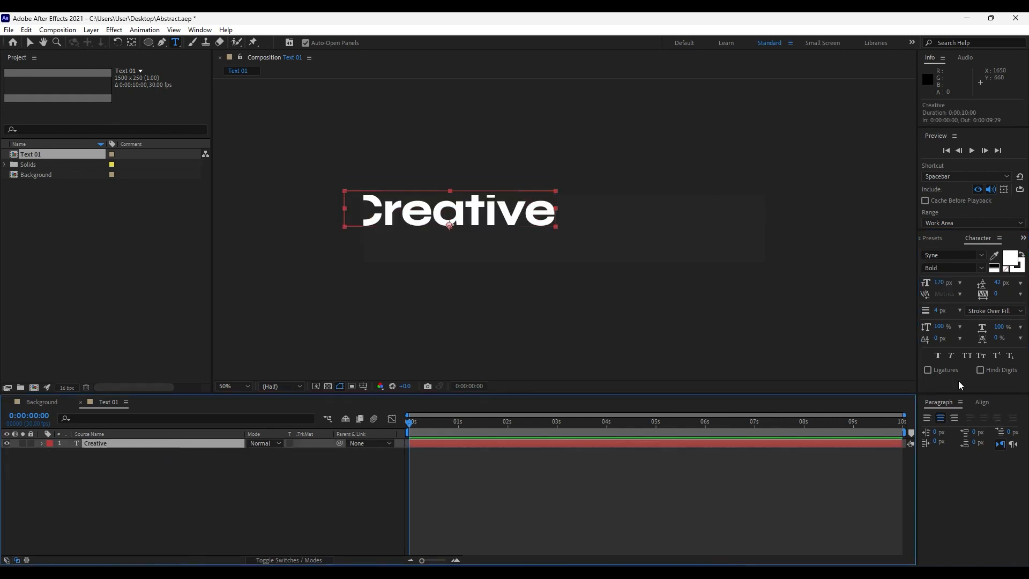
pyautogui.click(982, 403)
pyautogui.click(949, 430)
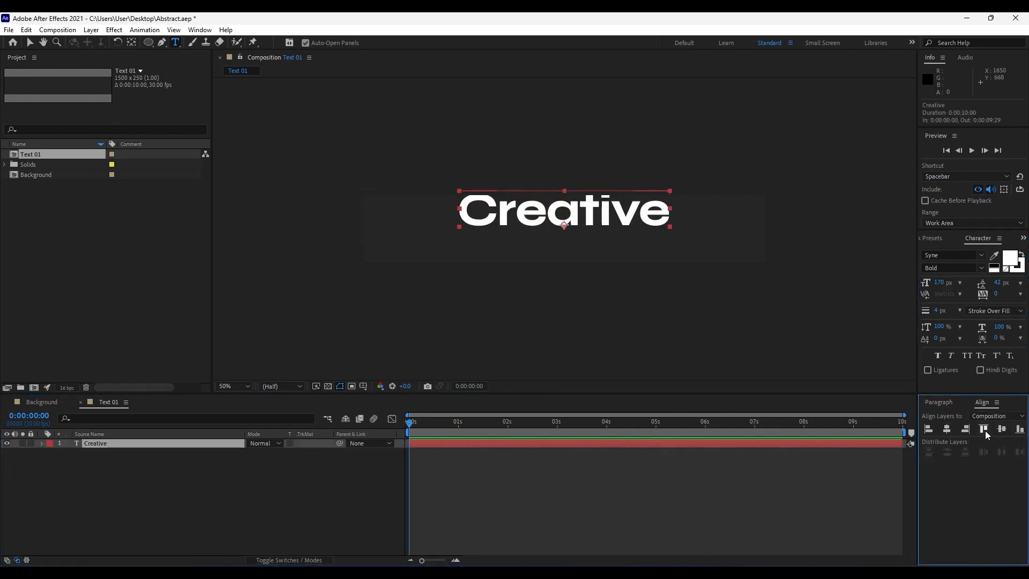
pyautogui.click(1001, 429)
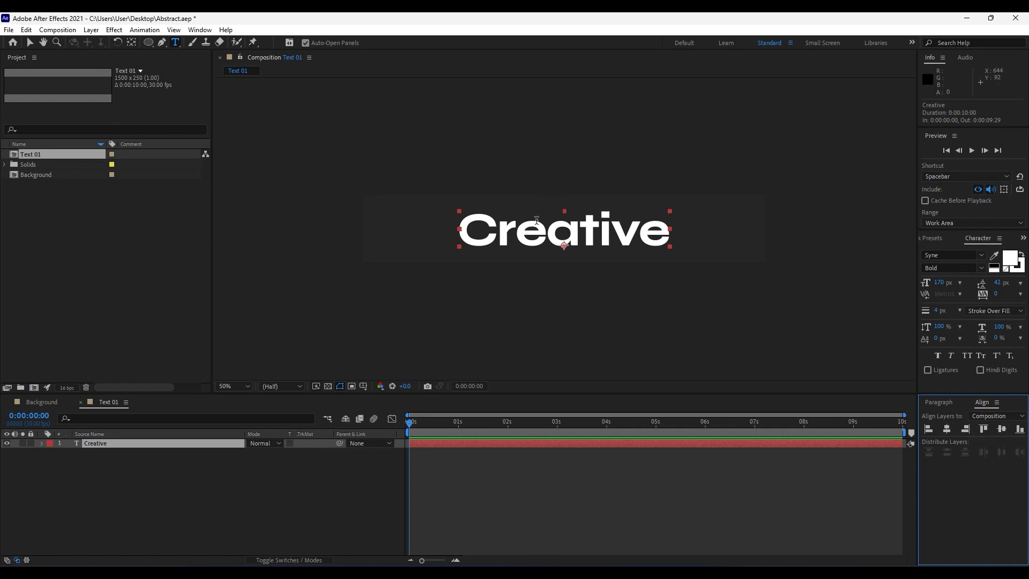
pyautogui.press('v')
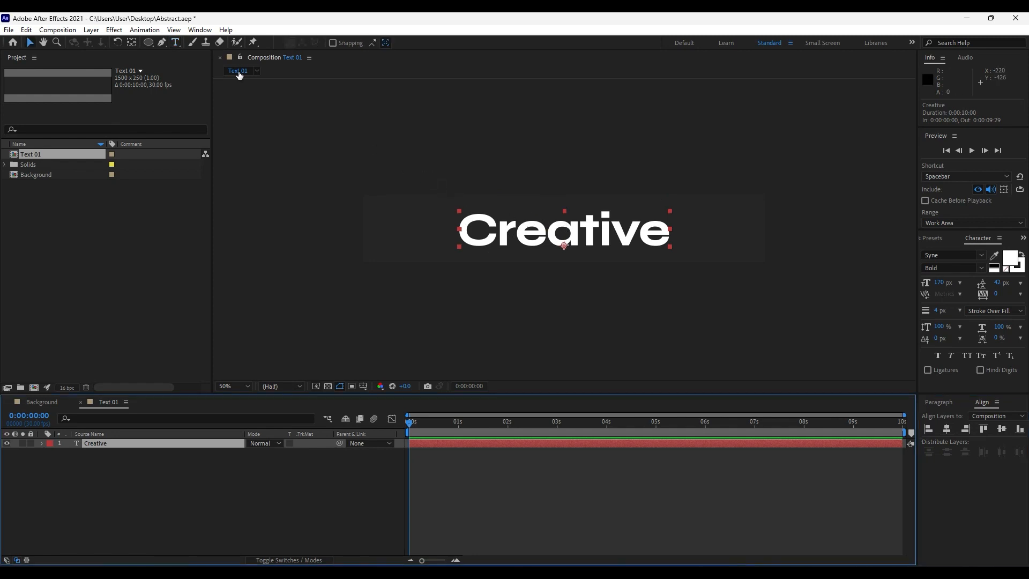
pyautogui.click(200, 30)
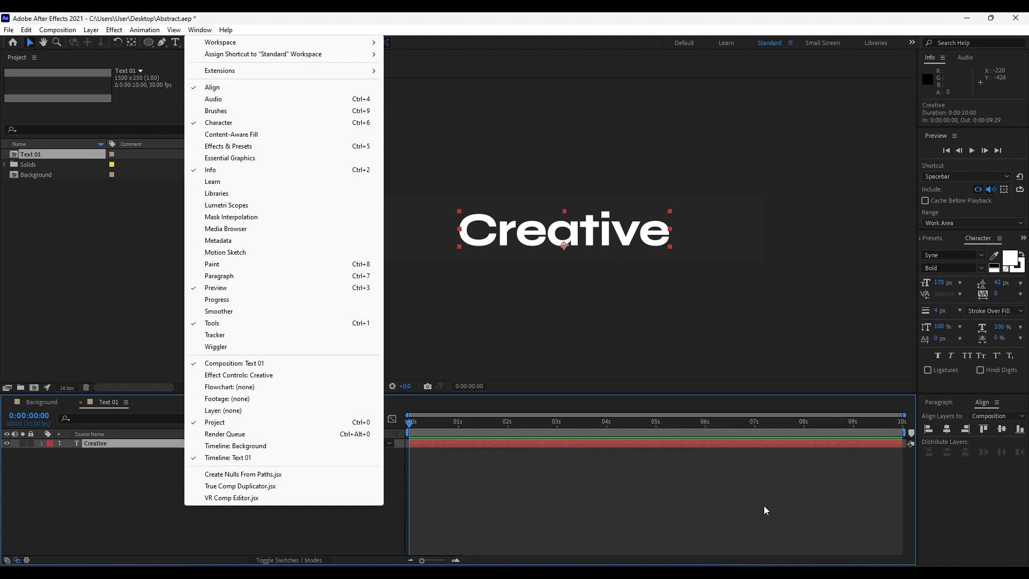
pyautogui.click(211, 507)
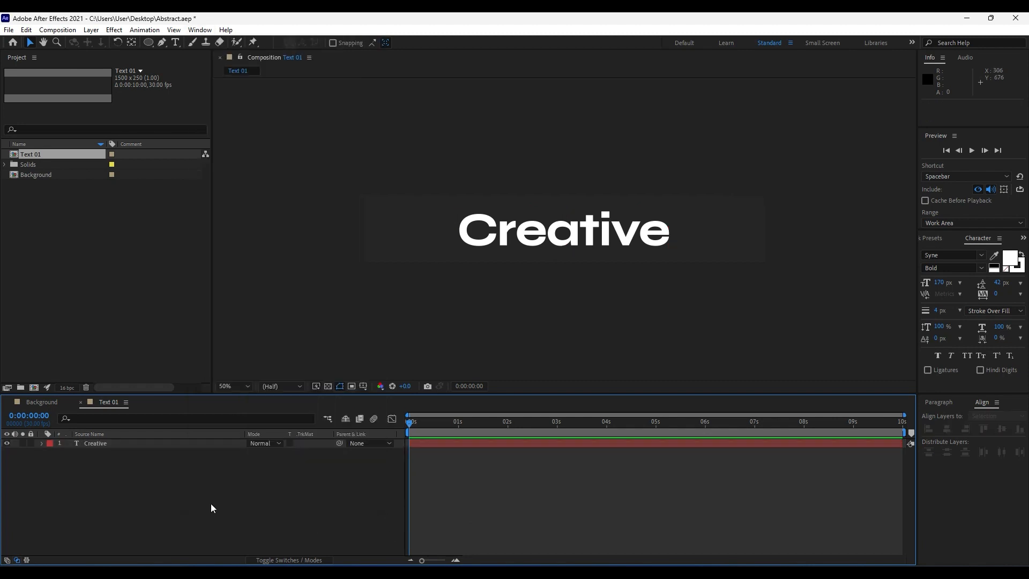
# - Add a Rotation text animator to the Creative layer and set its rotation to -90°
pyautogui.click(42, 443)
pyautogui.click(42, 443)
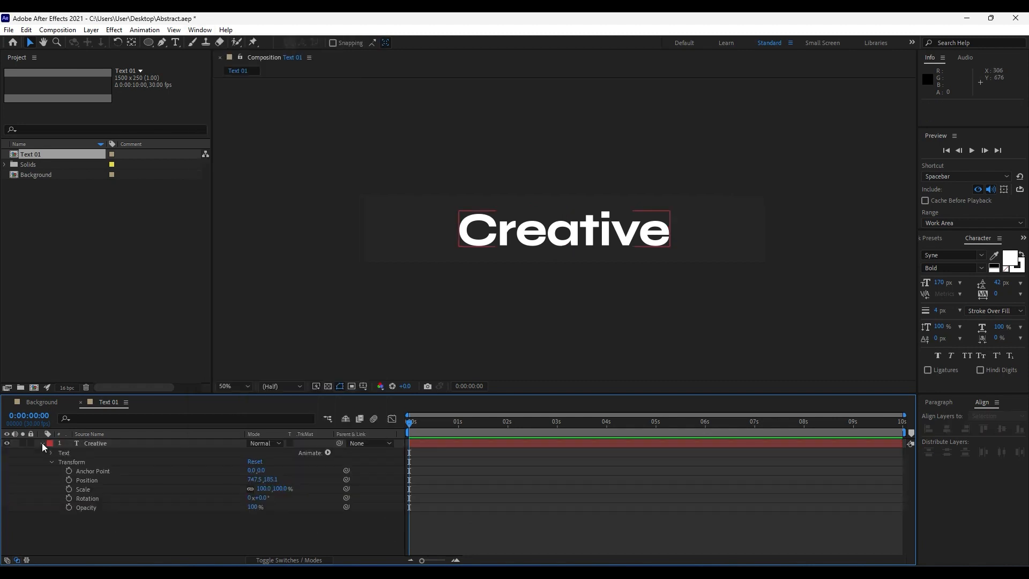
pyautogui.click(50, 462)
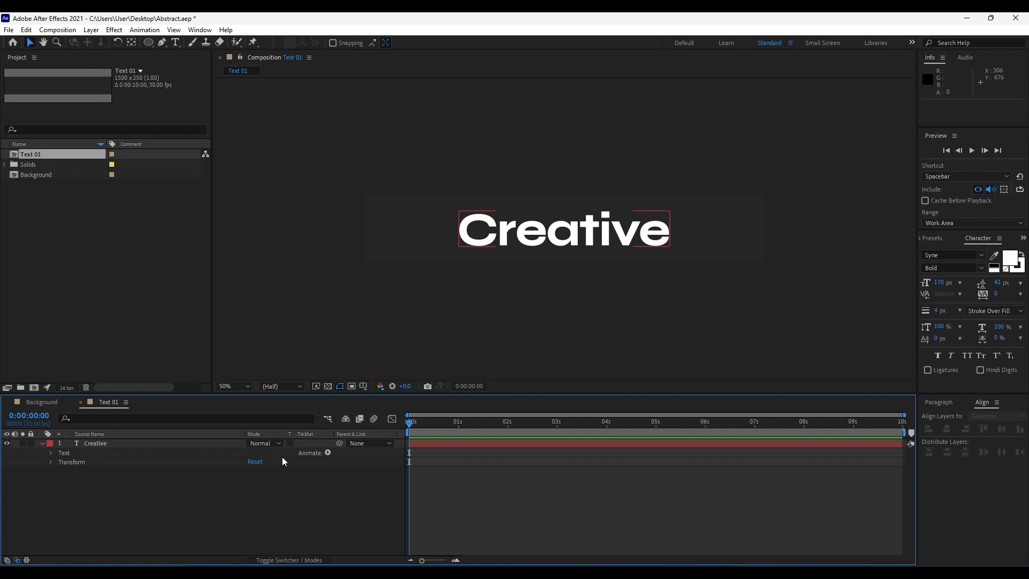
pyautogui.click(328, 454)
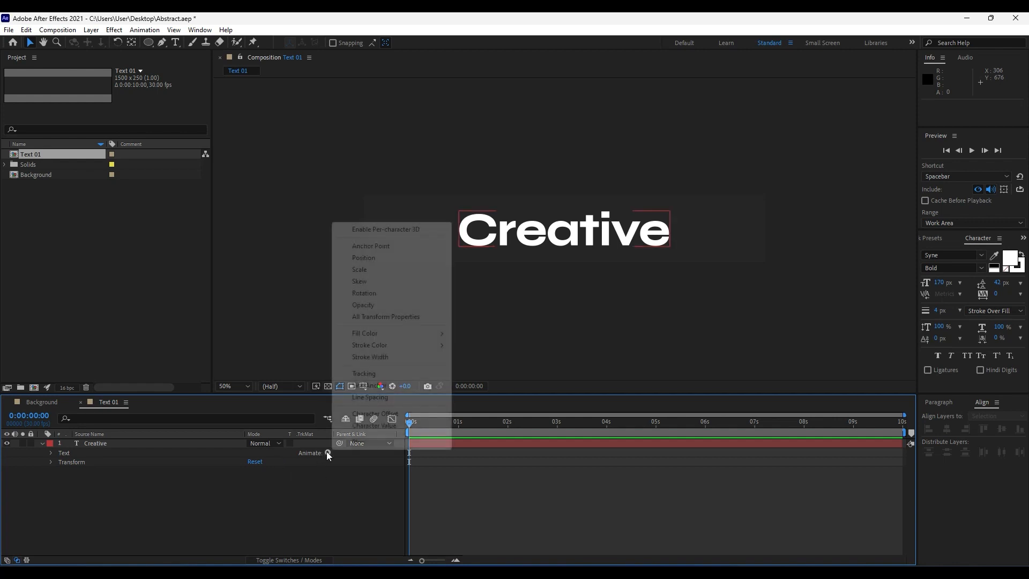
pyautogui.click(381, 293)
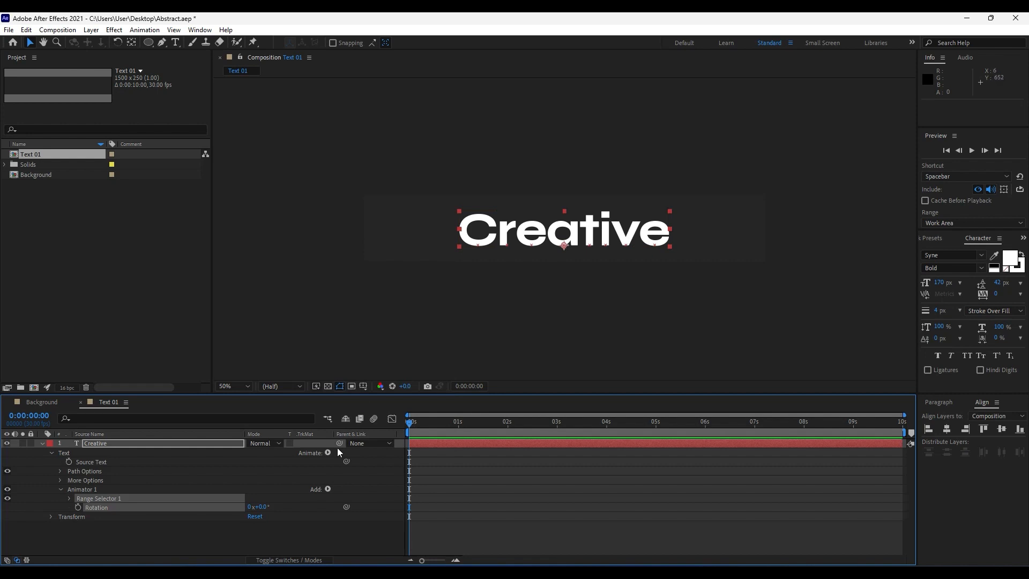
pyautogui.click(261, 507)
pyautogui.write('-90')
pyautogui.click(248, 535)
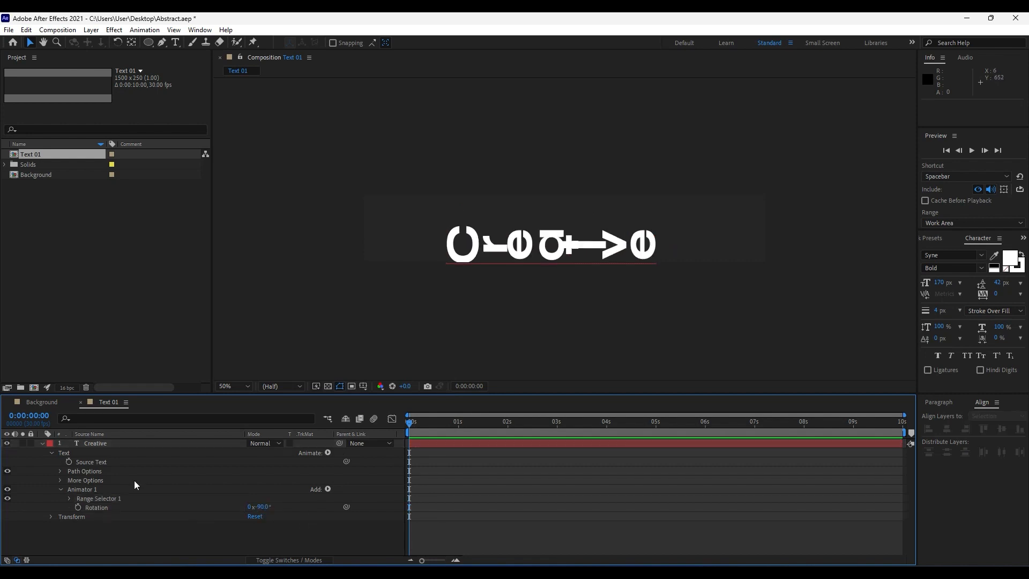
# - Add a second, separate text animator for Position to the Creative layer
pyautogui.click(61, 489)
pyautogui.click(328, 453)
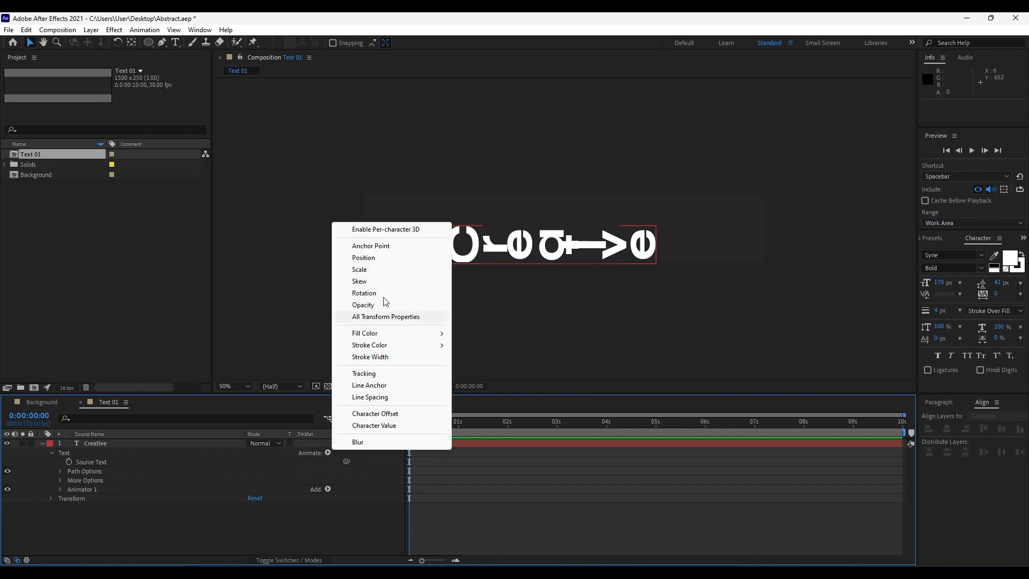
pyautogui.click(384, 263)
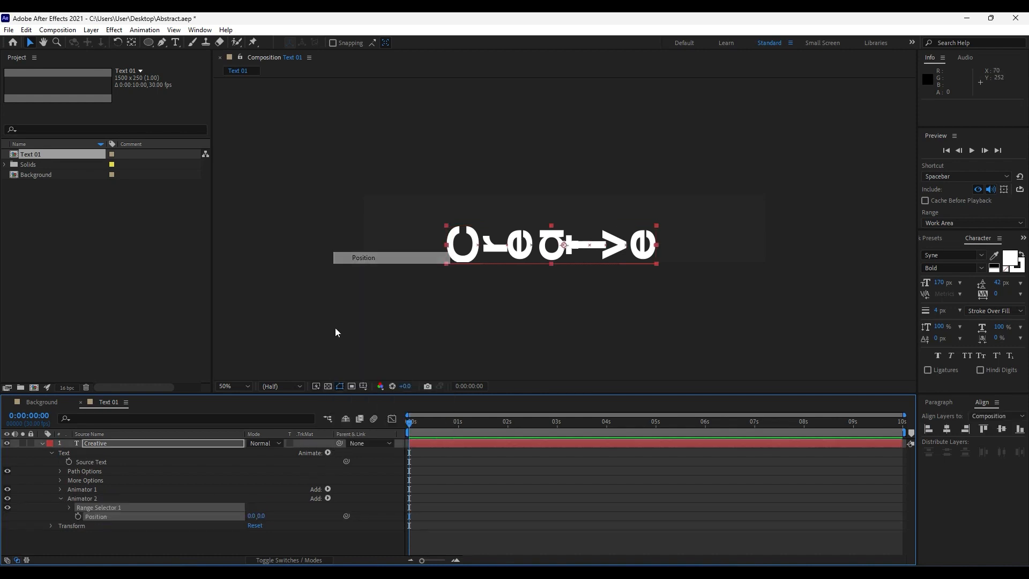
# - Set the rotation of Animator 1 to -60°
pyautogui.click(61, 489)
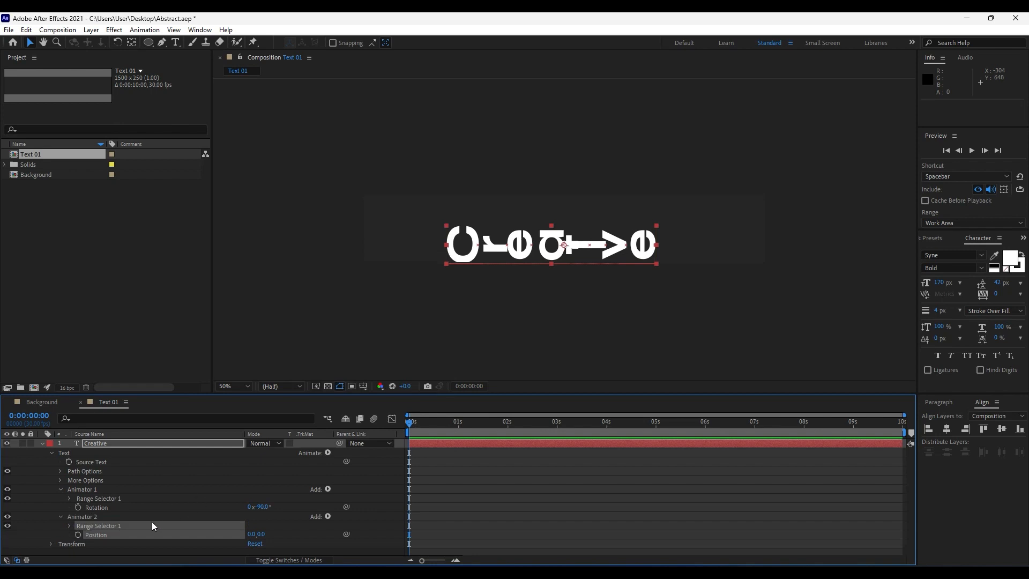
pyautogui.click(261, 506)
pyautogui.write('-60')
pyautogui.click(238, 473)
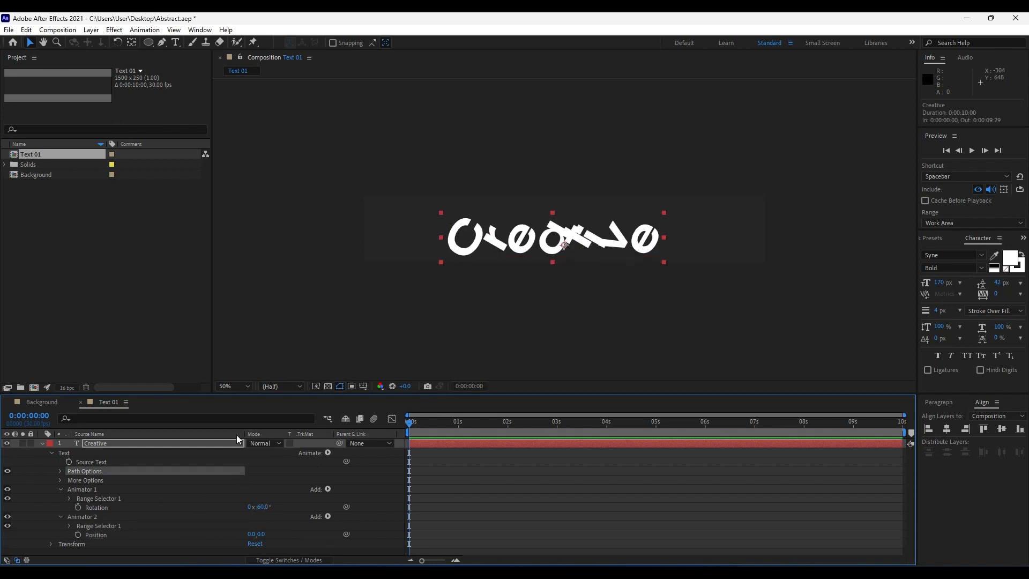
# - Set the vertical Position value of Animator 2 to 250 so the letters move below the composition frame
pyautogui.click(61, 489)
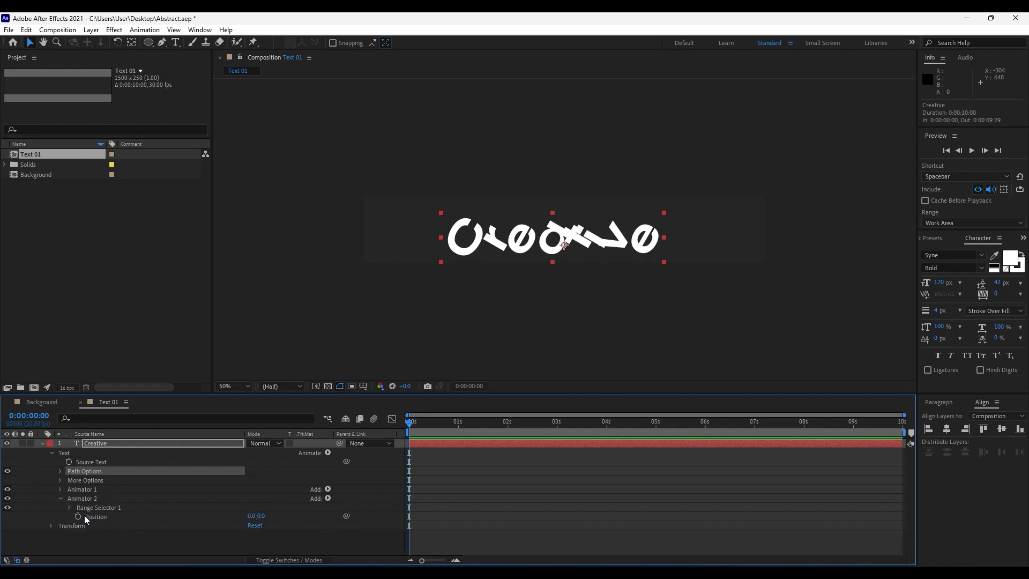
pyautogui.moveTo(262, 515); pyautogui.dragTo(386, 522)
pyautogui.click(264, 516)
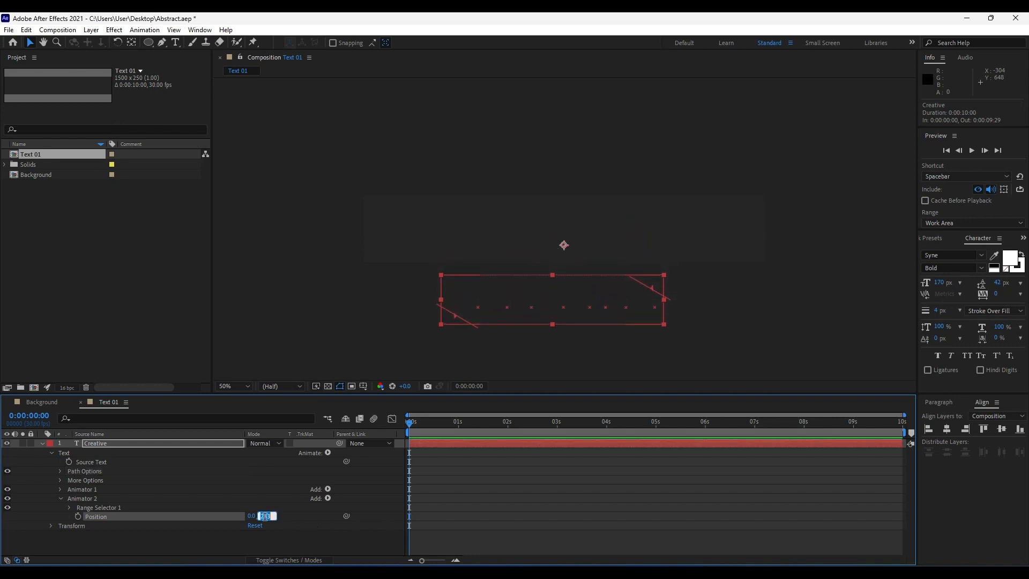
pyautogui.write('250')
pyautogui.click(204, 482)
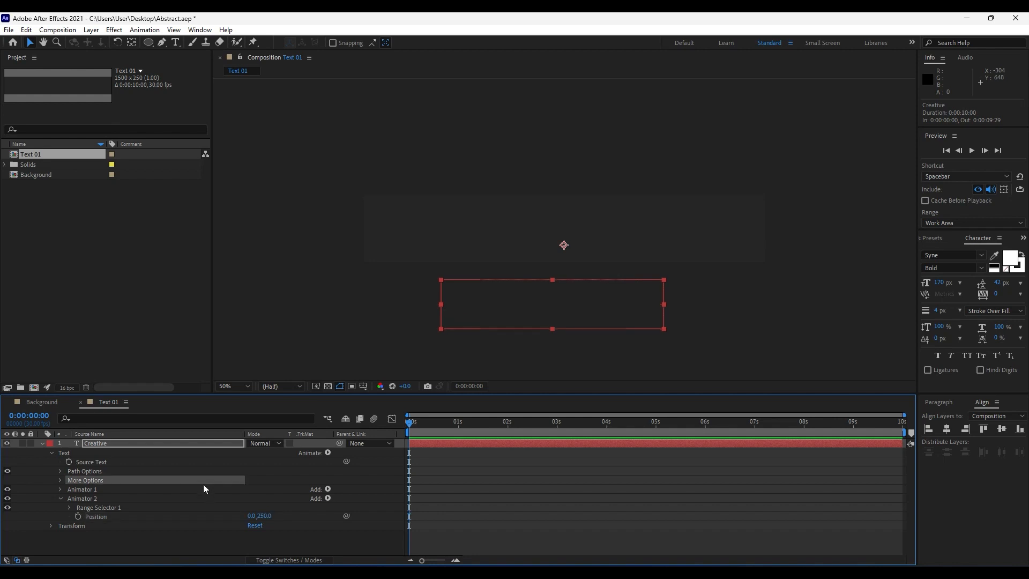
# - Keyframe the Offset of Animator 2's range selector at 0 seconds with a value of -100%
pyautogui.click(69, 508)
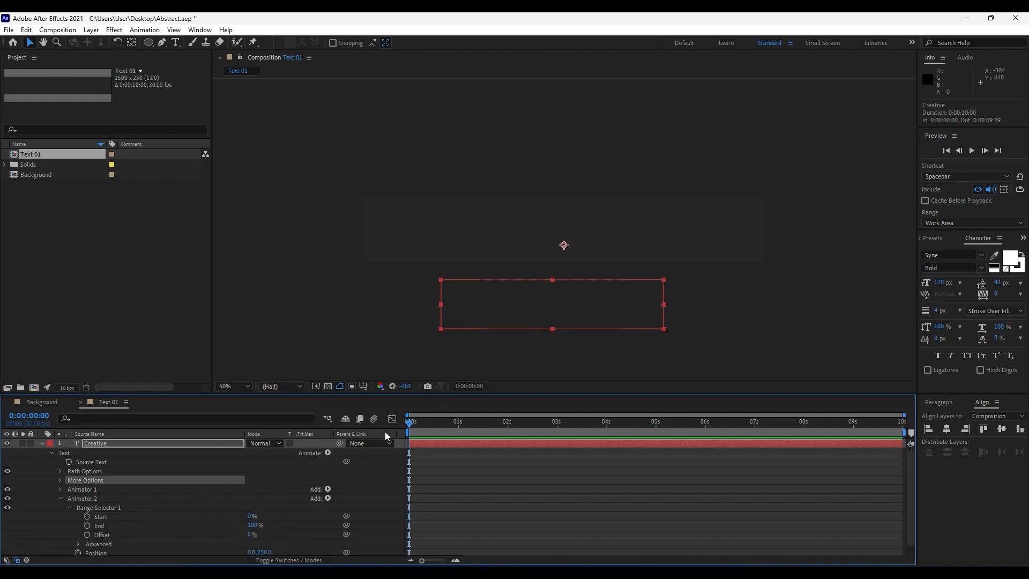
pyautogui.click(88, 534)
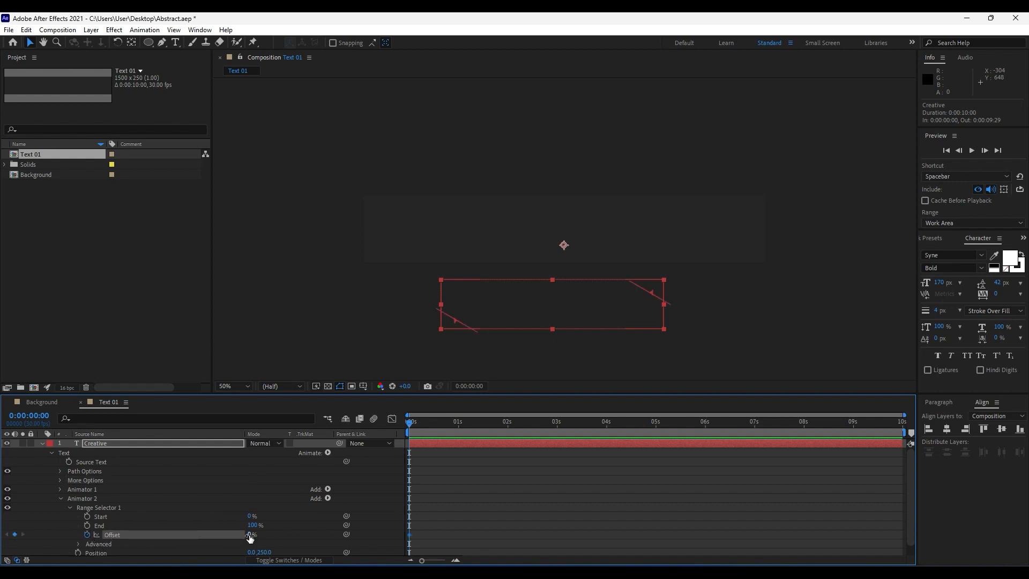
pyautogui.moveTo(250, 538); pyautogui.dragTo(174, 541)
# - Add a second Offset keyframe of 100% for Animator 2's range selector at 2 seconds
pyautogui.moveTo(410, 426); pyautogui.dragTo(507, 430)
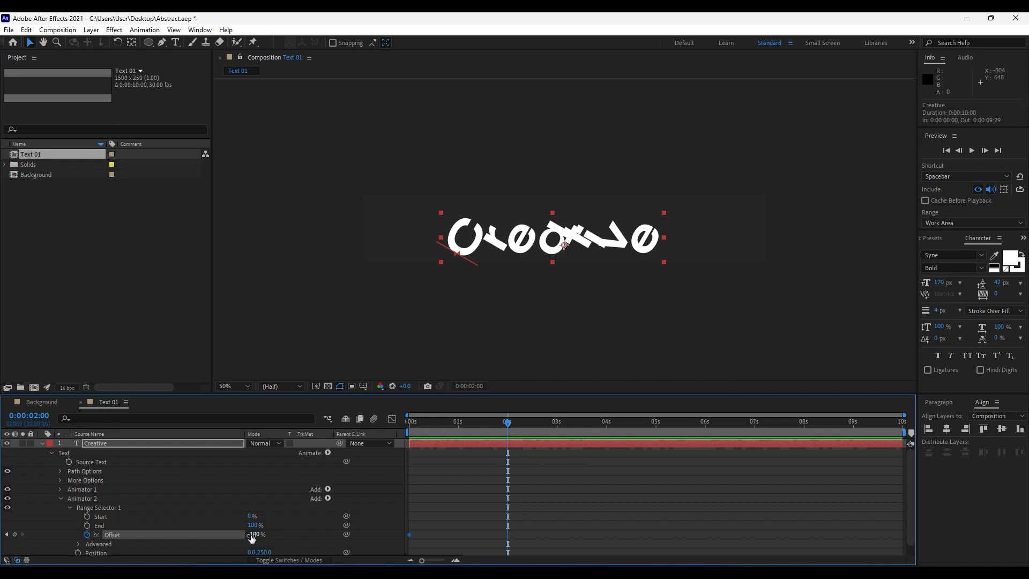
pyautogui.moveTo(255, 534); pyautogui.dragTo(361, 535)
pyautogui.scroll(-1, 191, 527)
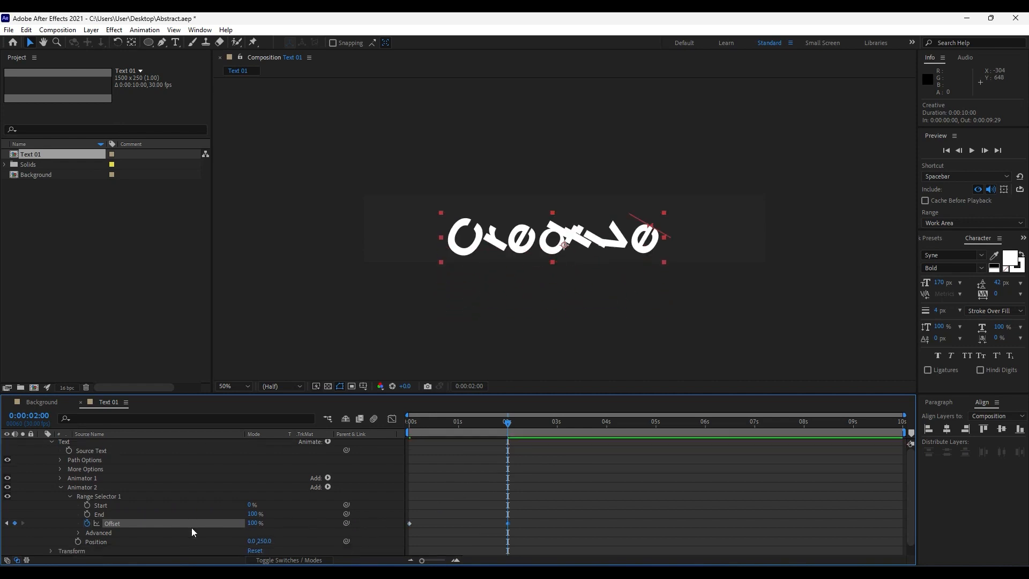
# - Change the shape of Animator 2's range selector to Ramp Up in its advanced settings
pyautogui.click(78, 532)
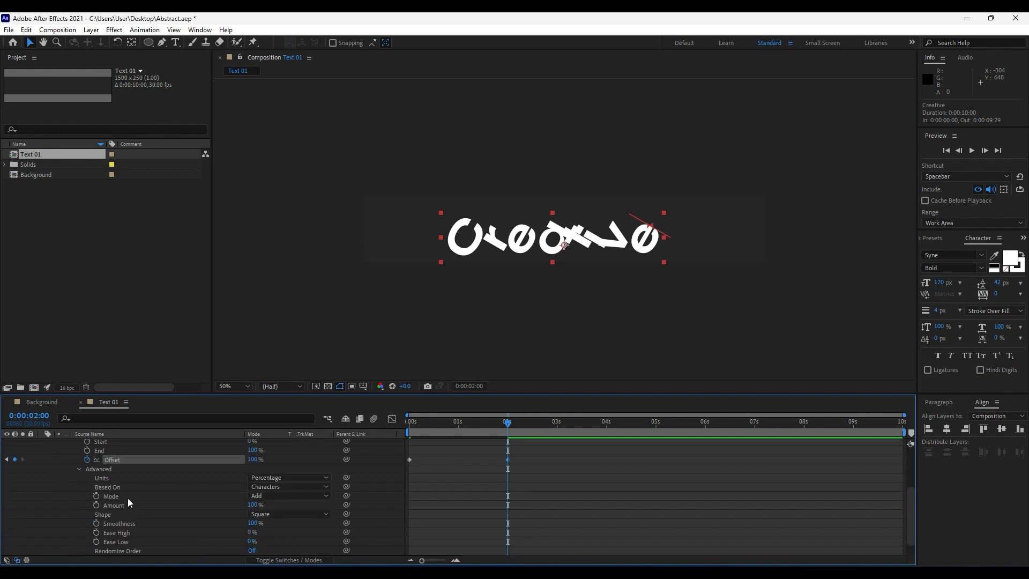
pyautogui.click(259, 513)
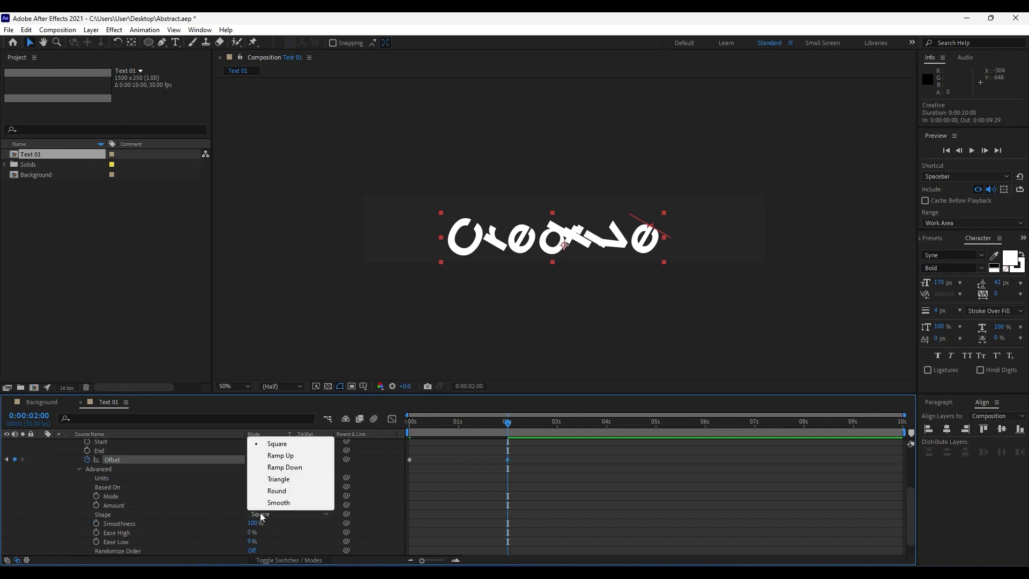
pyautogui.click(289, 455)
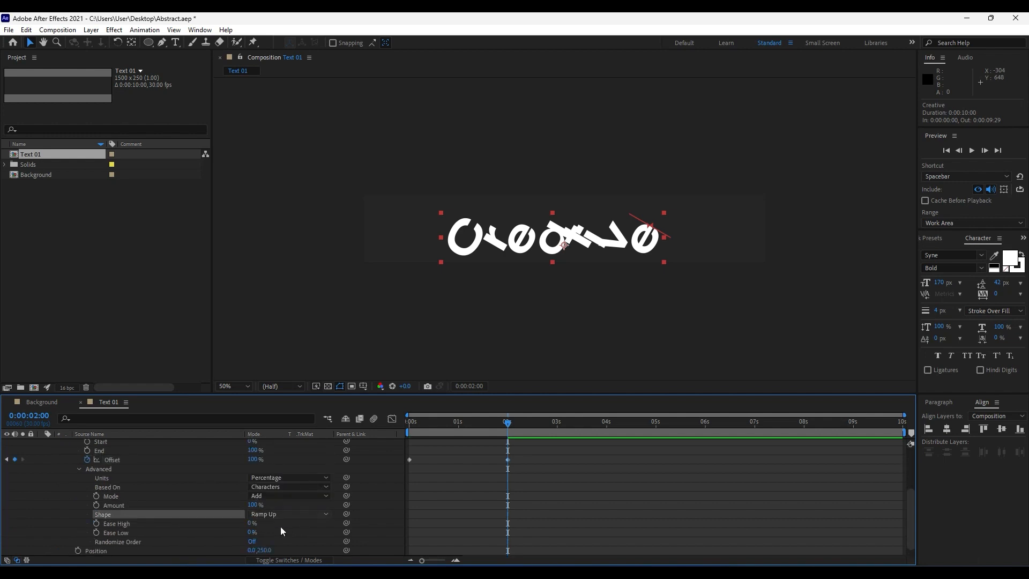
# - Set both Ease High and Ease Low of Animator 2's range selector to 50% and preview the letters rising
pyautogui.click(252, 523)
pyautogui.write('58')
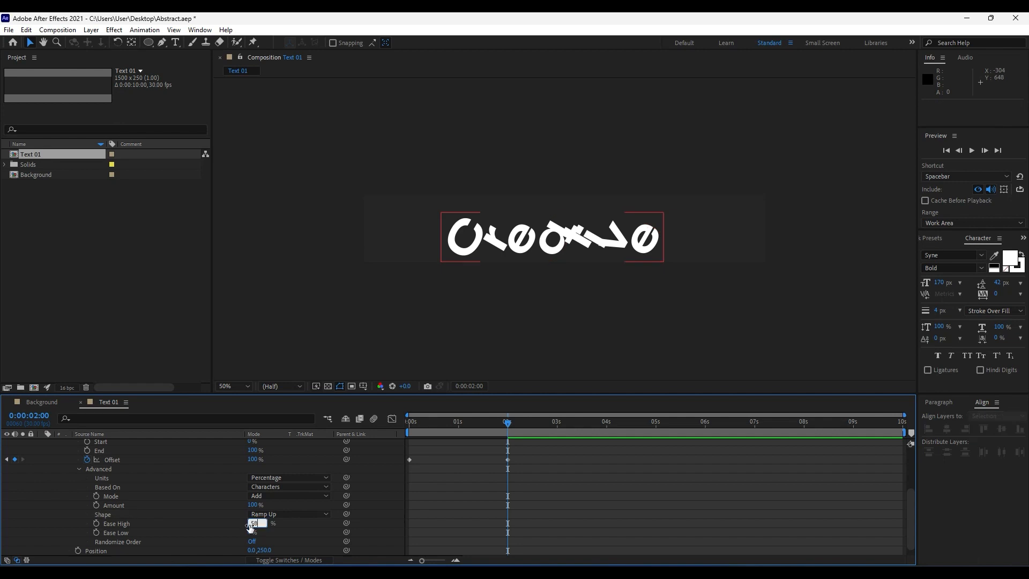
pyautogui.moveTo(258, 523); pyautogui.dragTo(224, 534)
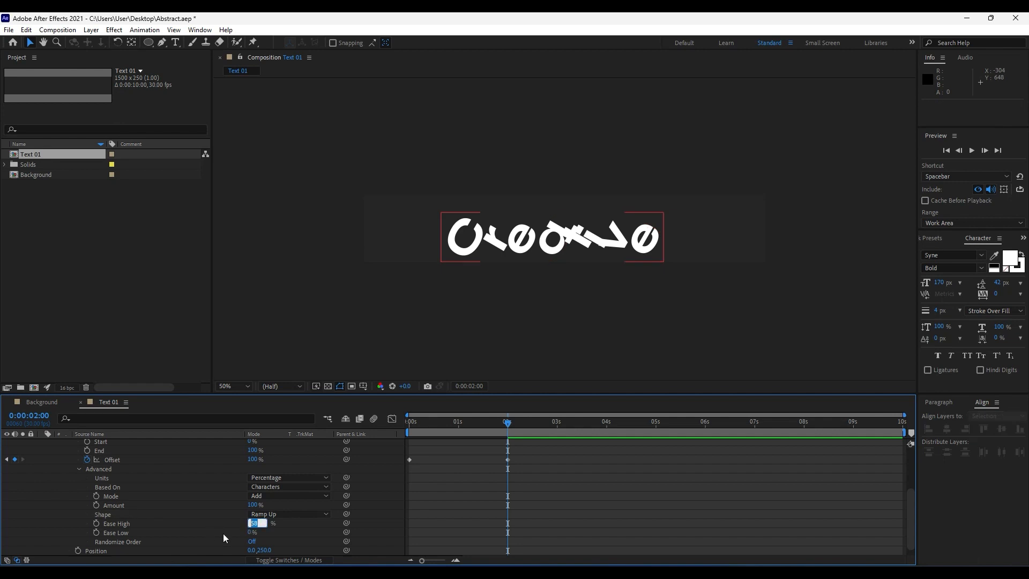
pyautogui.click(259, 532)
pyautogui.write('50')
pyautogui.click(201, 516)
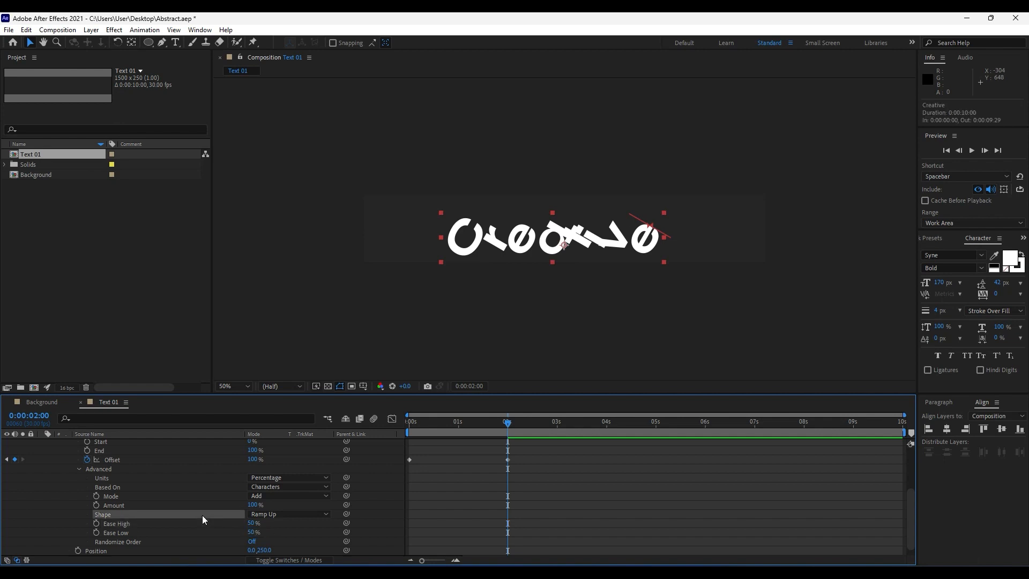
pyautogui.press('space')
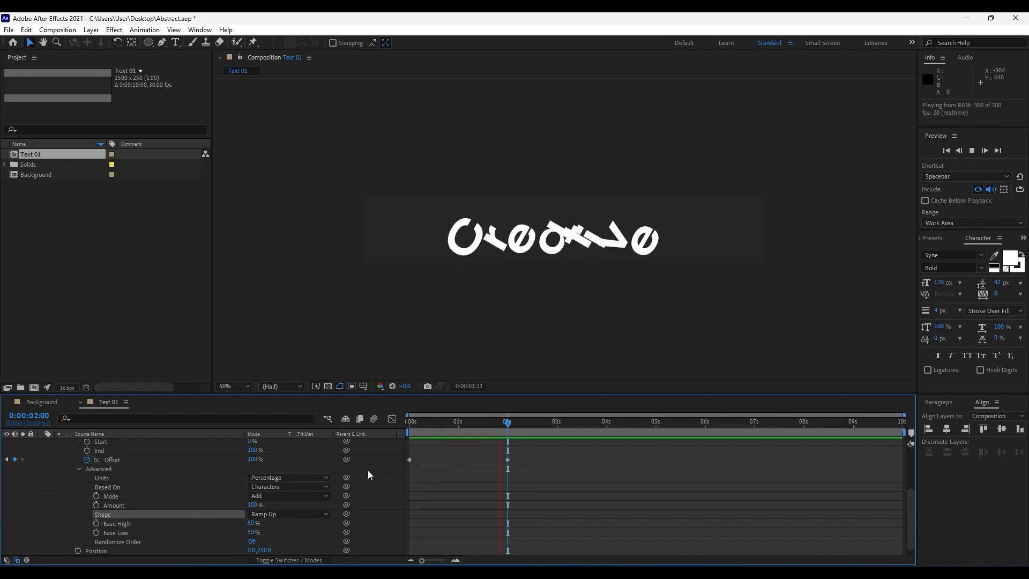
pyautogui.moveTo(441, 422); pyautogui.dragTo(491, 423)
# - Apply Easy Ease to both Offset keyframes of Animator 2's range selector
pyautogui.scroll(1, 482, 477)
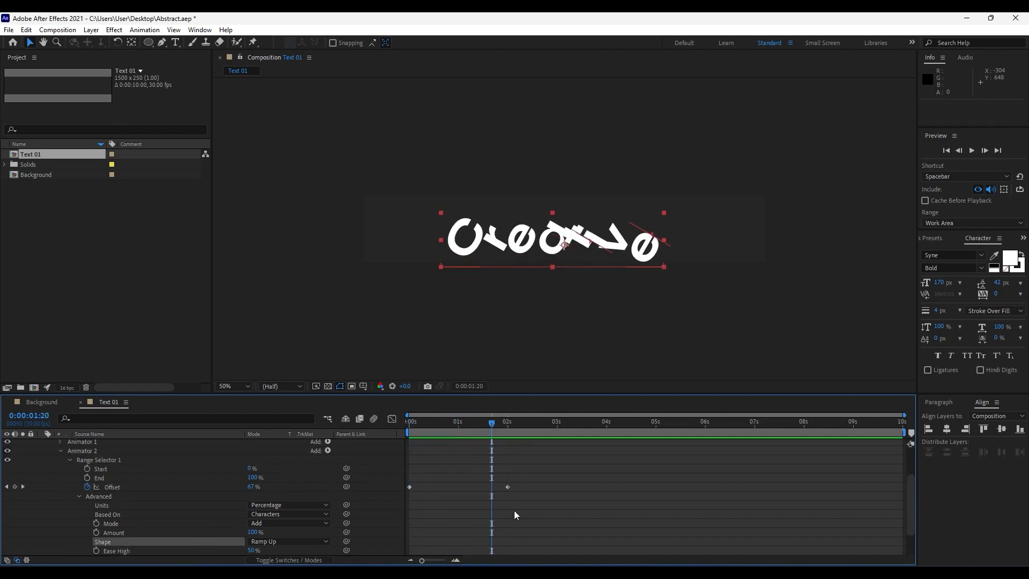
pyautogui.click(546, 518)
pyautogui.moveTo(546, 513); pyautogui.dragTo(380, 480)
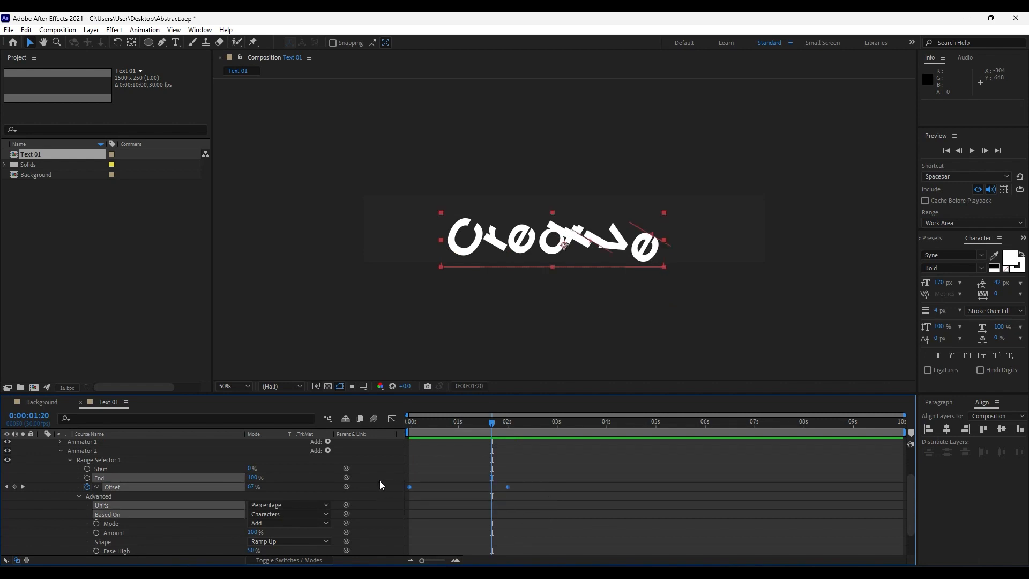
pyautogui.press('F9')
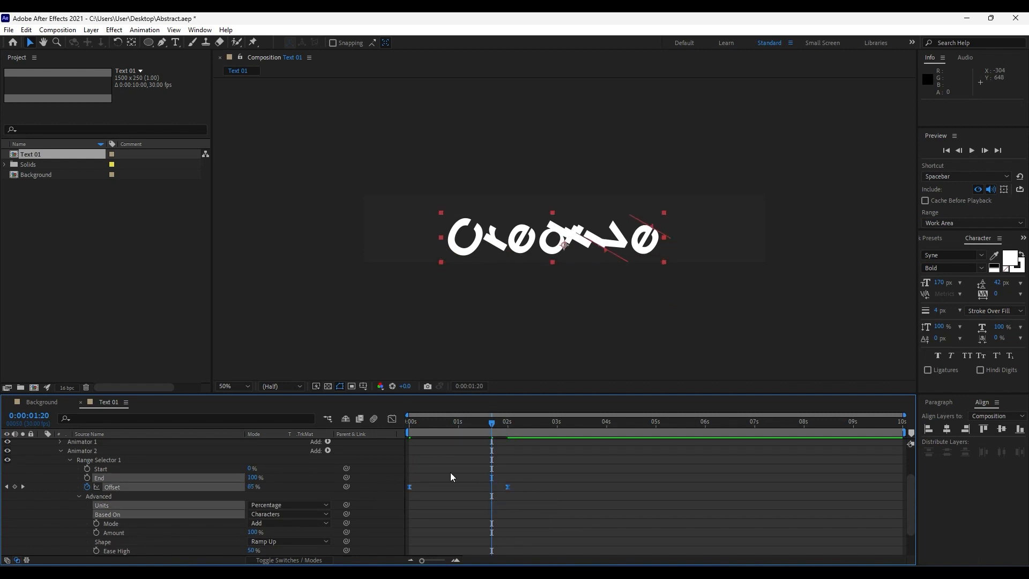
# - Reshape the Offset speed graph so the motion peaks early and slows down gradually, and preview the result
pyautogui.click(394, 417)
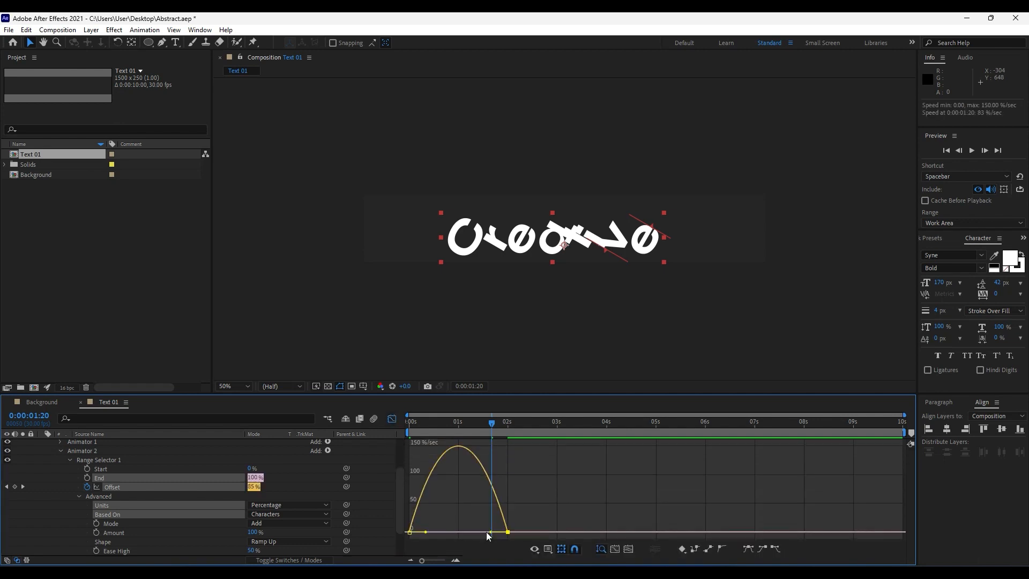
pyautogui.moveTo(488, 532); pyautogui.dragTo(458, 532)
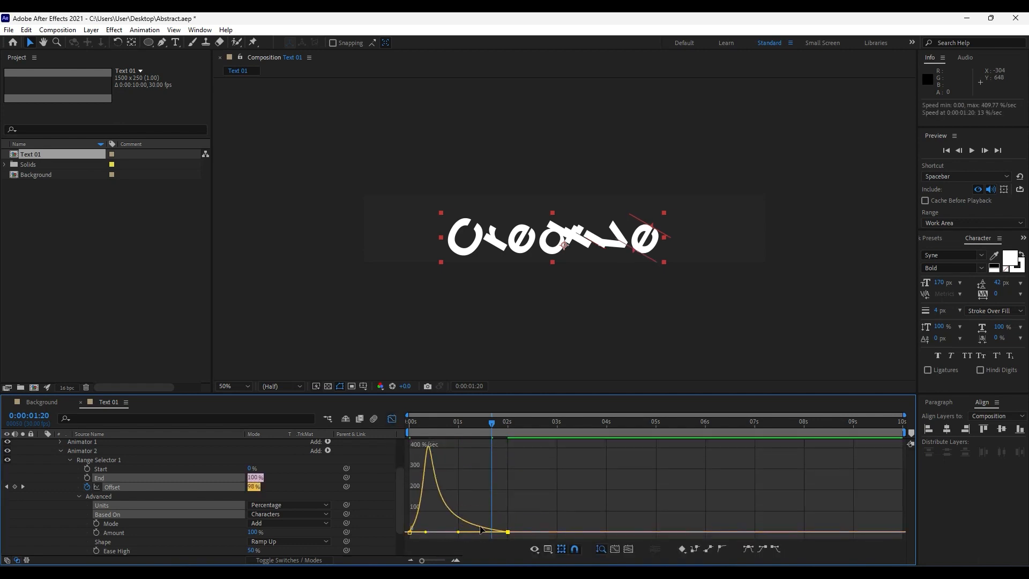
pyautogui.rightClick(506, 509)
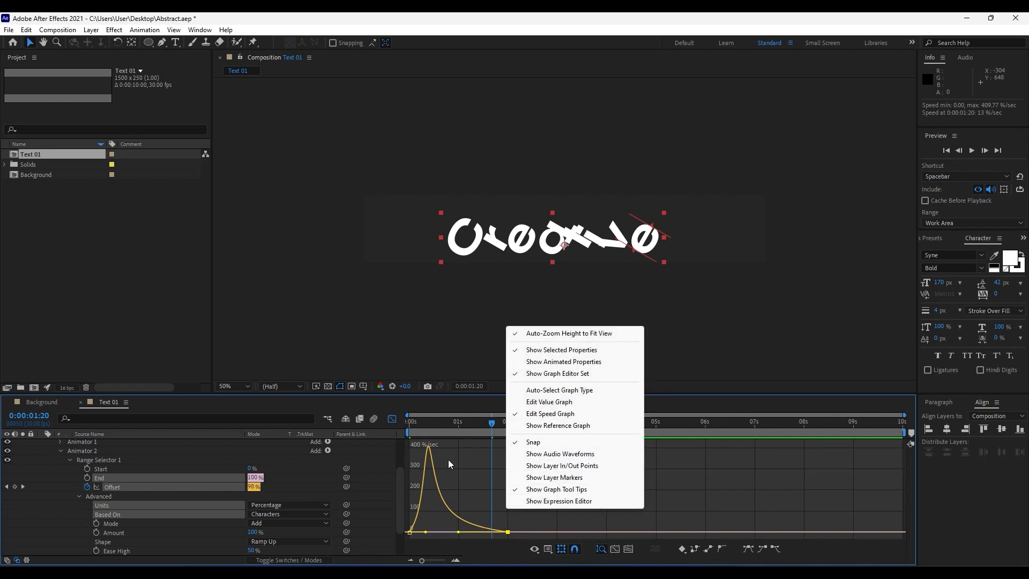
pyautogui.click(447, 423)
pyautogui.click(447, 423)
pyautogui.press('space')
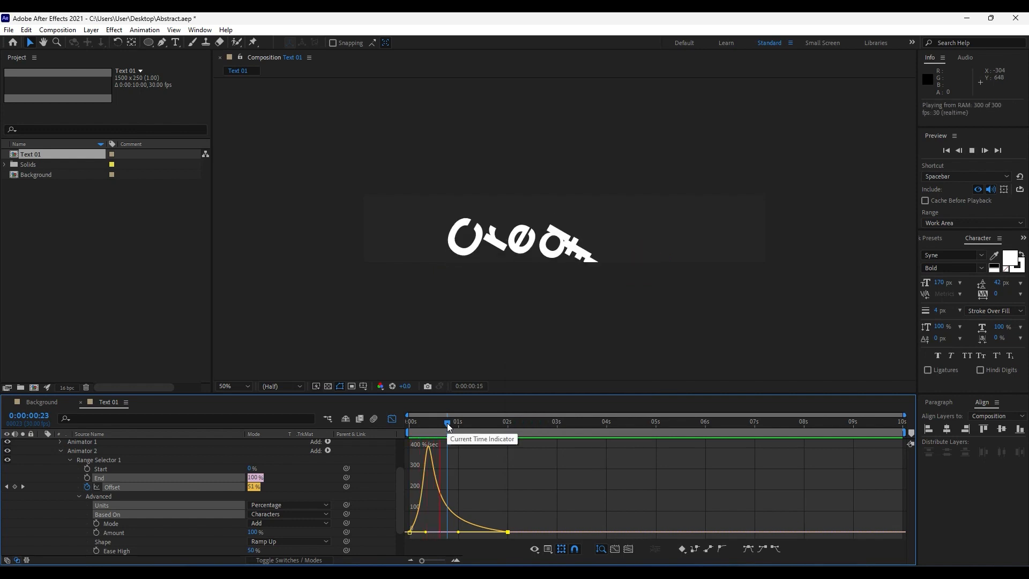
pyautogui.press('space')
pyautogui.scroll(3, 151, 487)
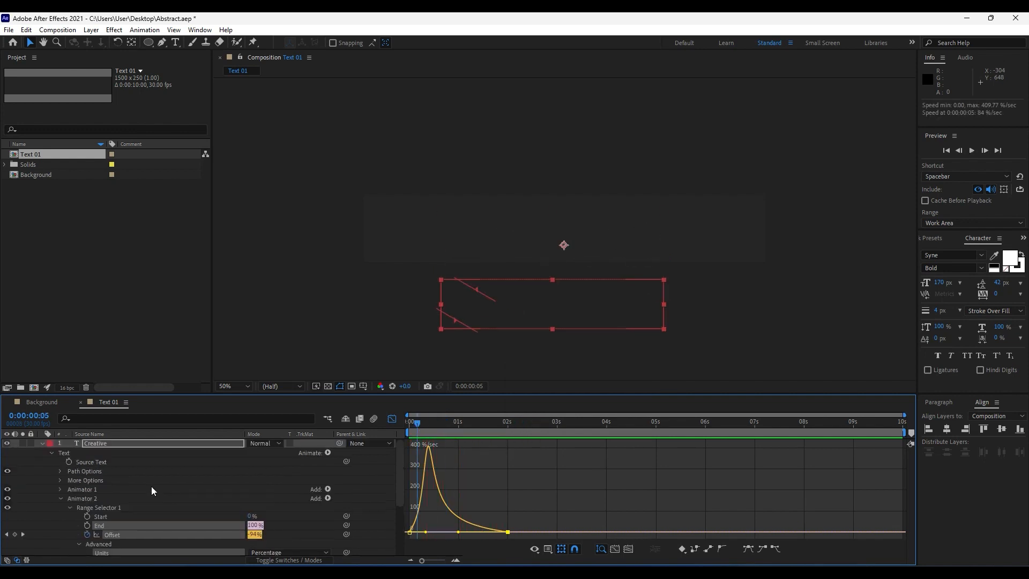
# - Keyframe the -60° rotation of Animator 1 at 17 frames
pyautogui.click(60, 489)
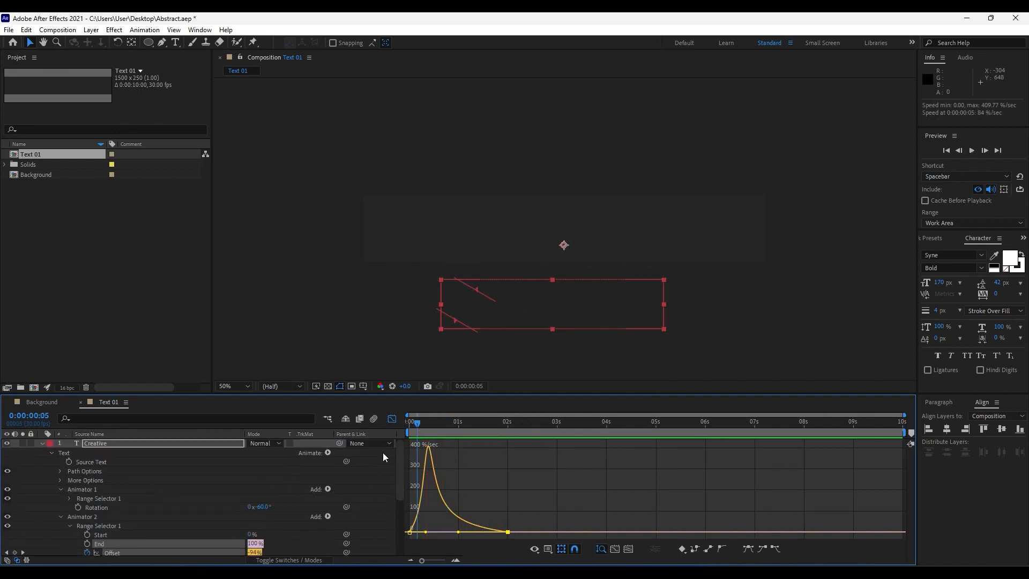
pyautogui.moveTo(416, 423); pyautogui.dragTo(437, 423)
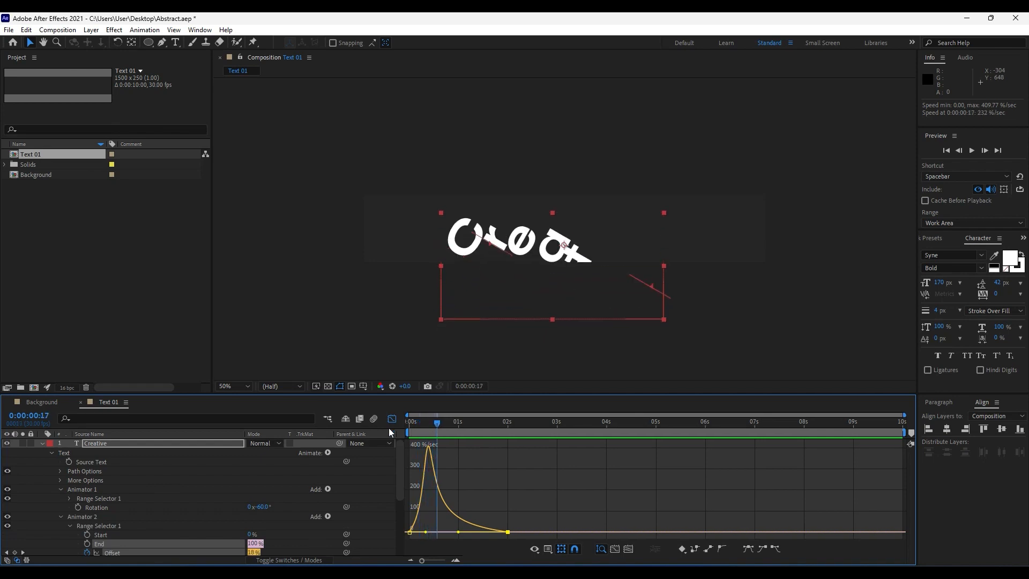
pyautogui.click(392, 419)
pyautogui.scroll(-1, 137, 517)
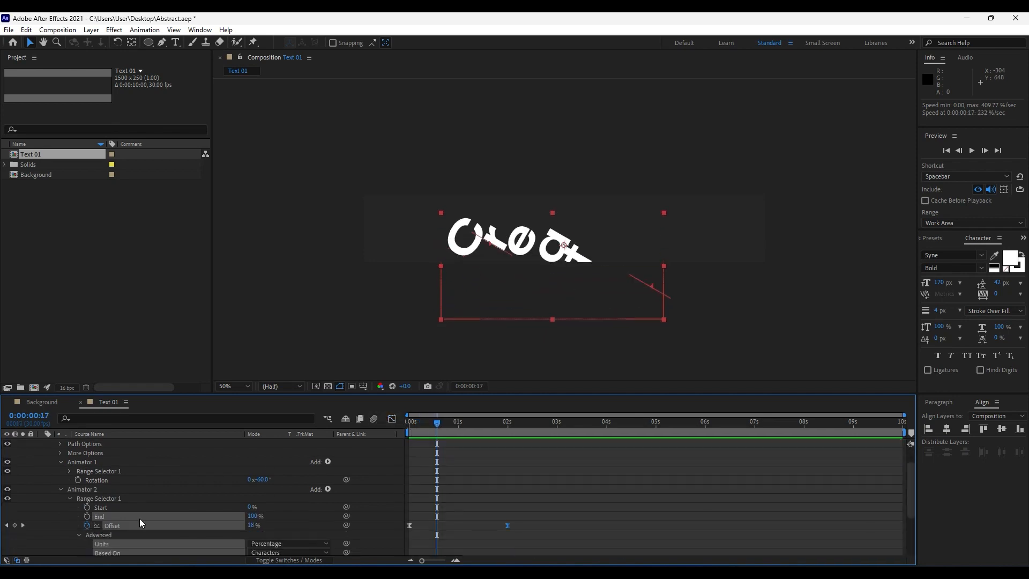
pyautogui.scroll(1, 139, 519)
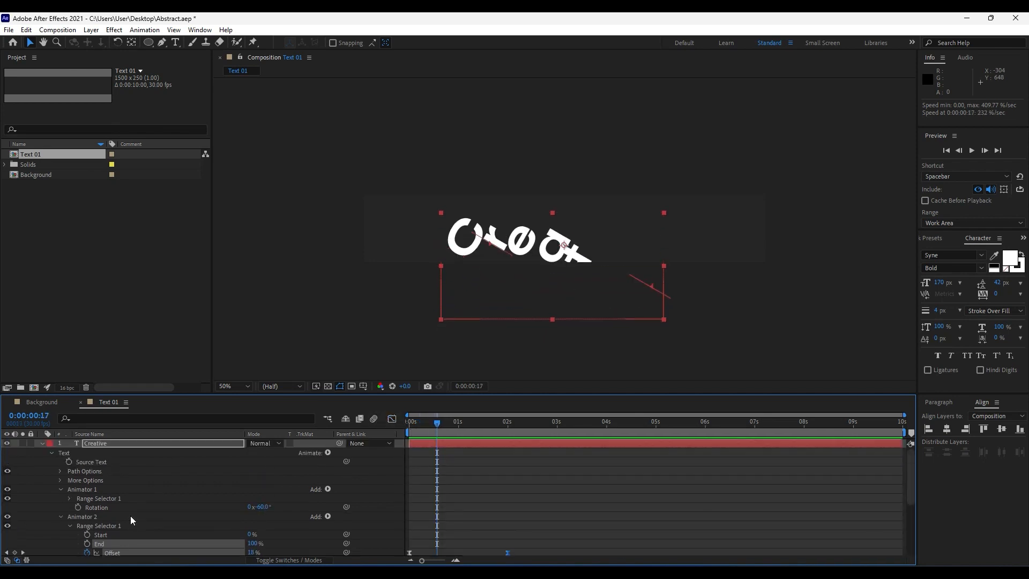
pyautogui.click(78, 507)
# - Add a second rotation keyframe of 0° for Animator 1 at 1 second 12 frames
pyautogui.moveTo(440, 425); pyautogui.dragTo(481, 426)
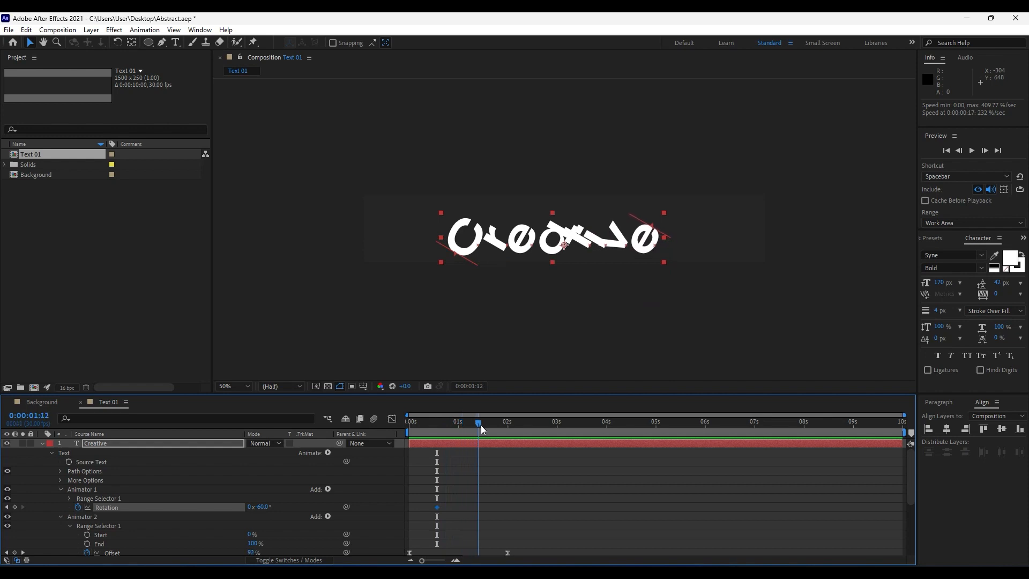
pyautogui.click(261, 506)
pyautogui.write('0')
pyautogui.press('Return')
# - Ease Animator 1's two rotation keyframes and reshape their speed graph to peak early with a gradual slowdown
pyautogui.moveTo(509, 520); pyautogui.dragTo(422, 494)
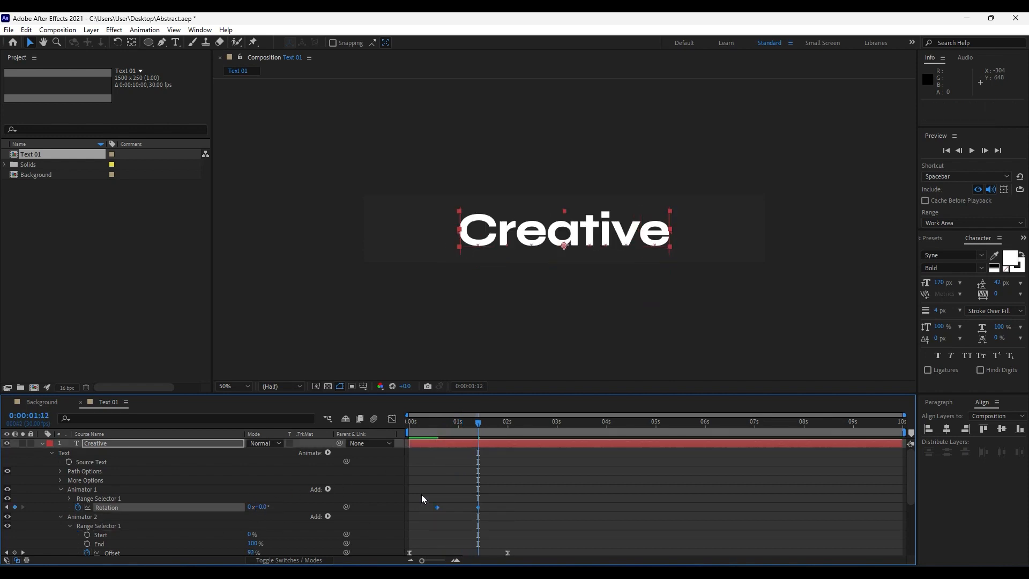
pyautogui.moveTo(508, 484); pyautogui.dragTo(424, 519)
pyautogui.click(391, 419)
pyautogui.moveTo(498, 501); pyautogui.dragTo(451, 532)
pyautogui.press('space')
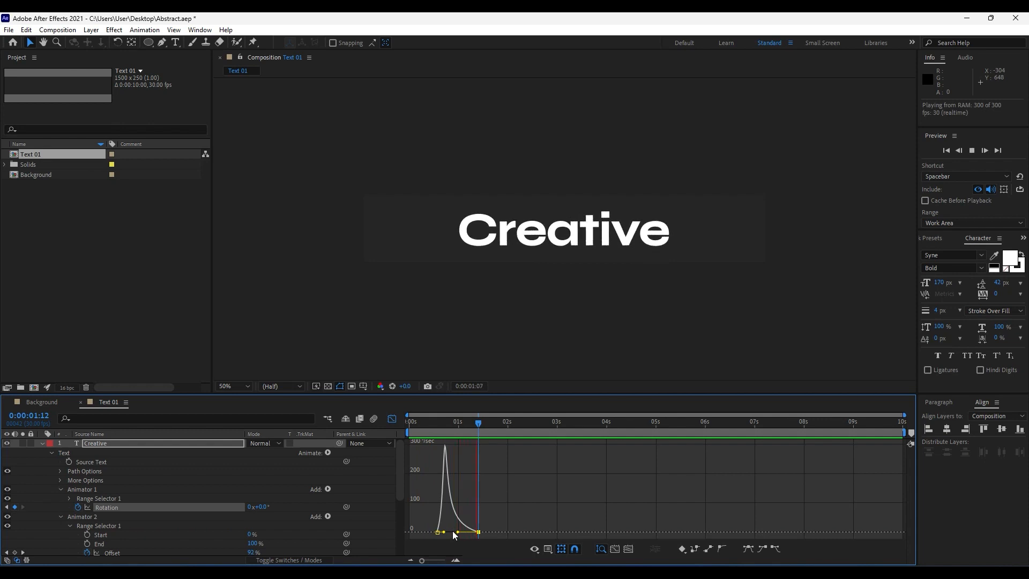
pyautogui.press('space')
pyautogui.press('space')
pyautogui.press('space')
# - Collapse the Creative layer's properties and close the Text 01 composition
pyautogui.click(42, 443)
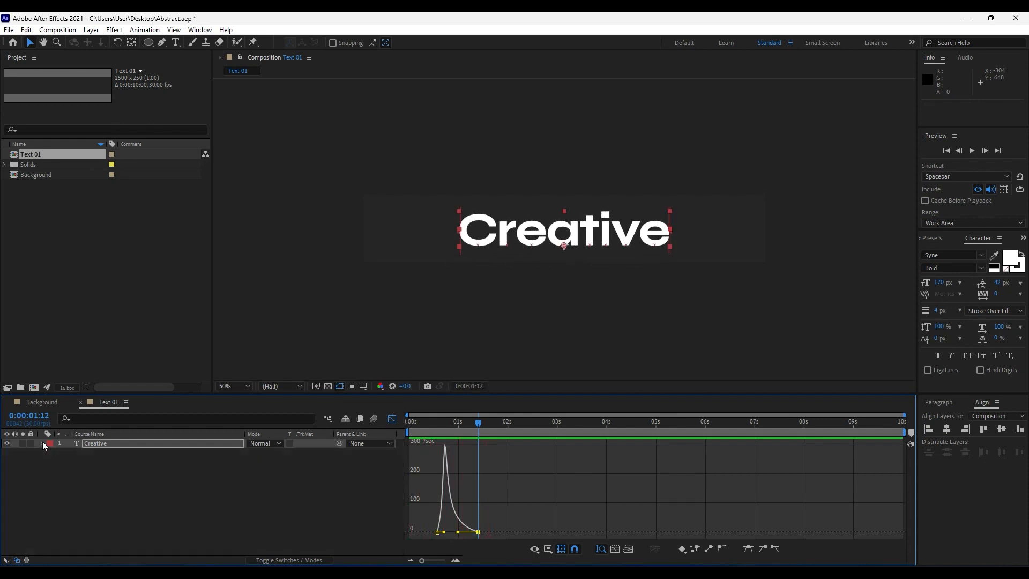
pyautogui.click(392, 418)
pyautogui.click(81, 402)
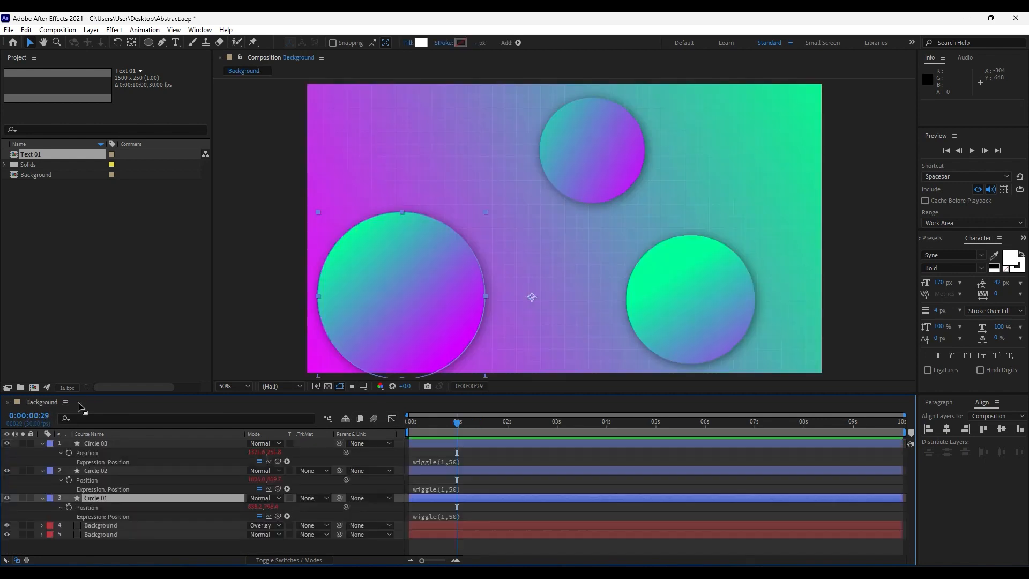
# - Collapse the three circle layers and place the Text 01 composition above them in the Background composition
pyautogui.click(43, 443)
pyautogui.click(40, 453)
pyautogui.click(42, 461)
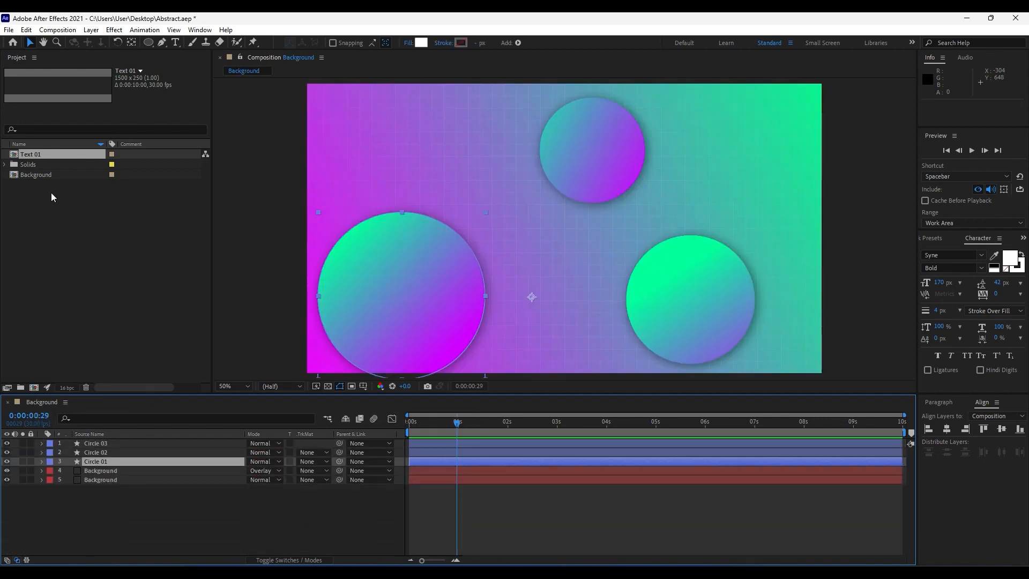
pyautogui.moveTo(21, 155); pyautogui.dragTo(140, 442)
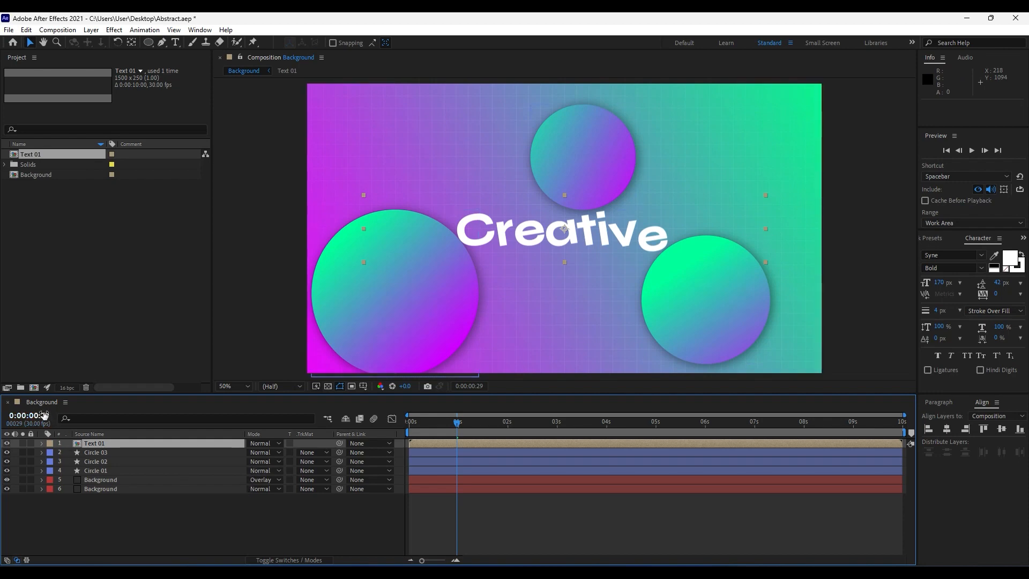
# - Apply the Drop Shadow effect to the Text 01 layer
pyautogui.click(933, 238)
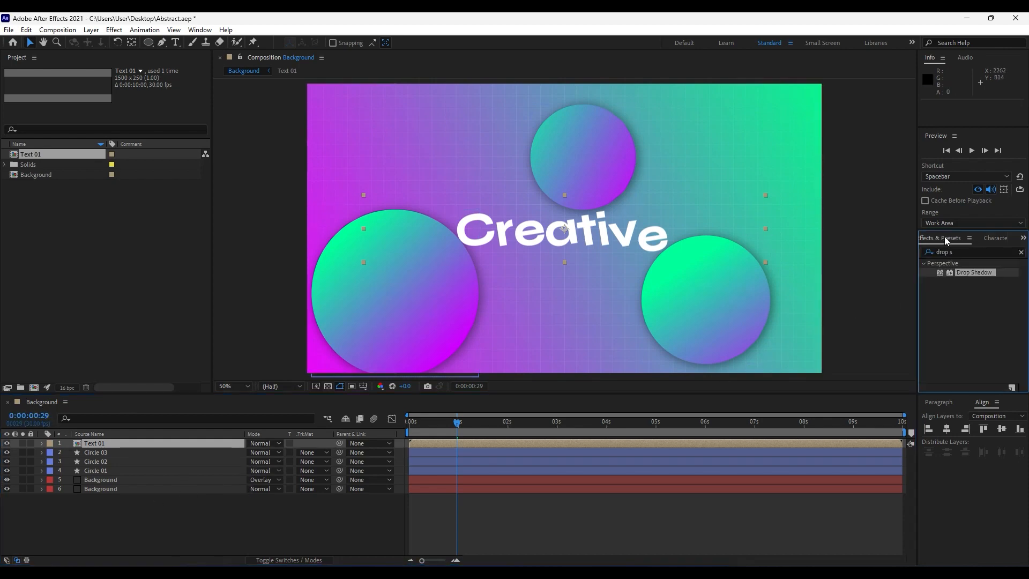
pyautogui.moveTo(970, 252); pyautogui.dragTo(910, 252)
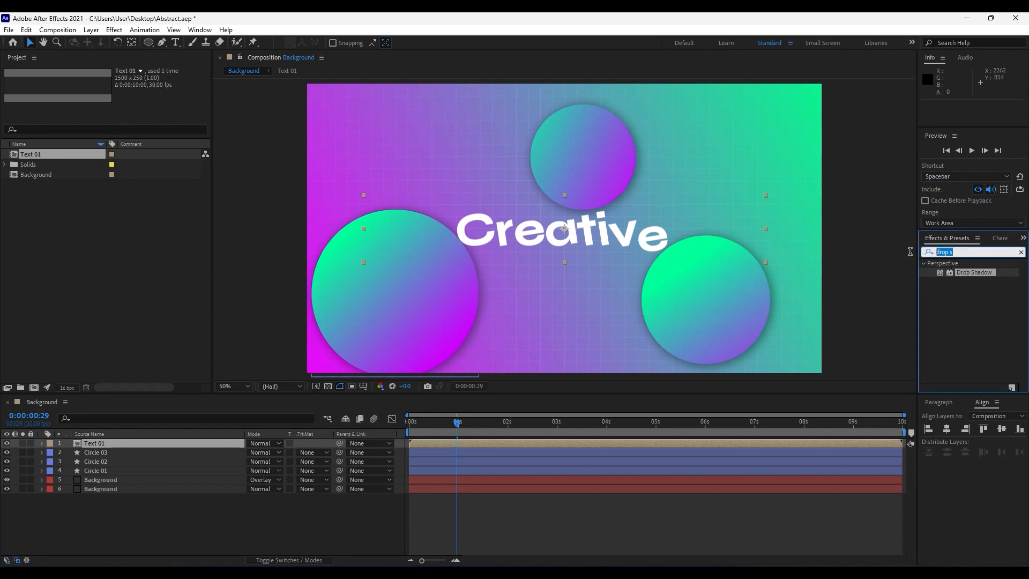
pyautogui.click(975, 284)
pyautogui.moveTo(972, 272); pyautogui.dragTo(122, 448)
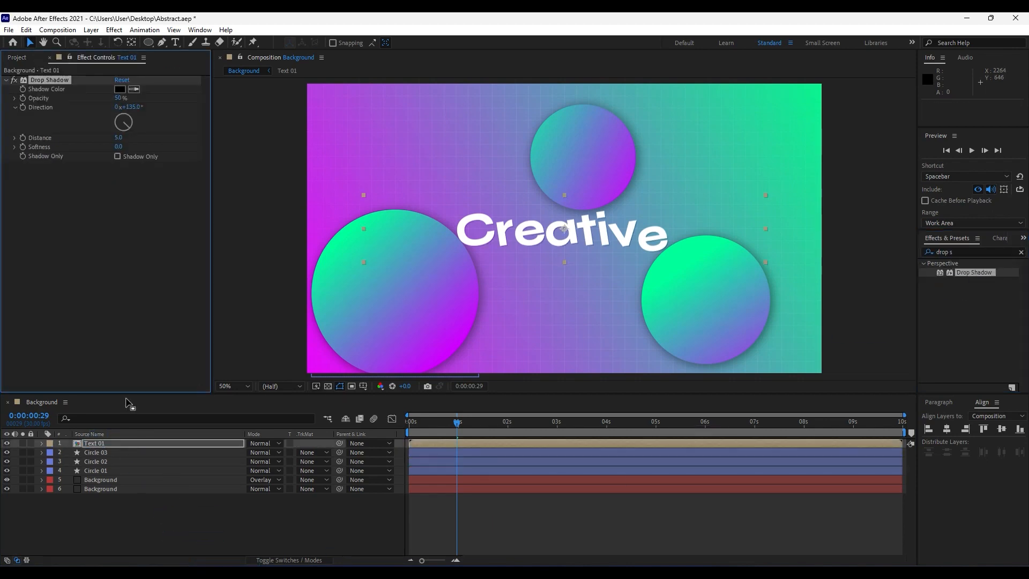
# - Set the Softness of Text 01's drop shadow to 20 and preview the title over the background
pyautogui.click(117, 138)
pyautogui.press('Return')
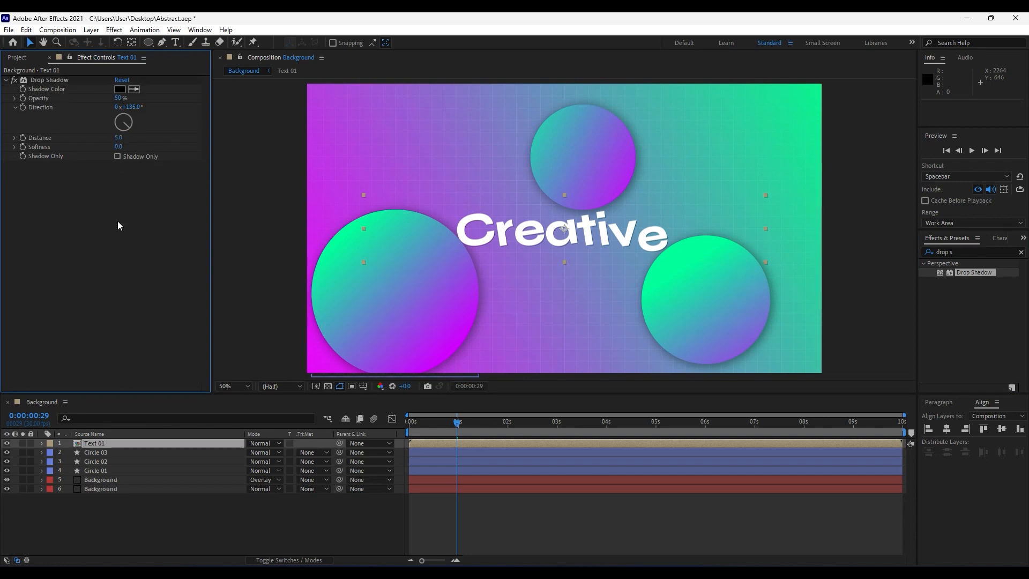
pyautogui.click(119, 147)
pyautogui.write('20')
pyautogui.press('Return')
pyautogui.press('space')
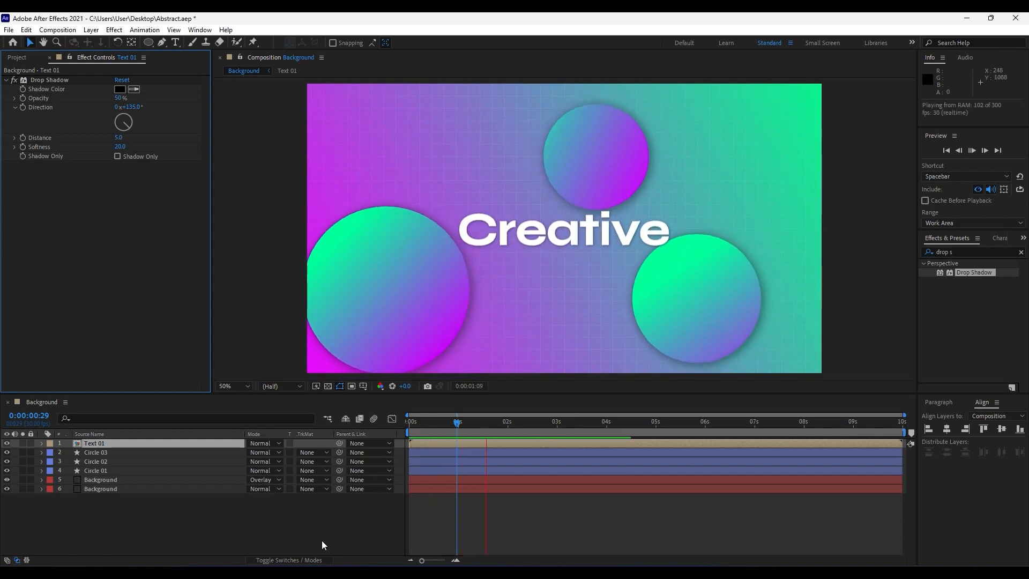
pyautogui.click(435, 424)
pyautogui.moveTo(430, 426); pyautogui.dragTo(458, 429)
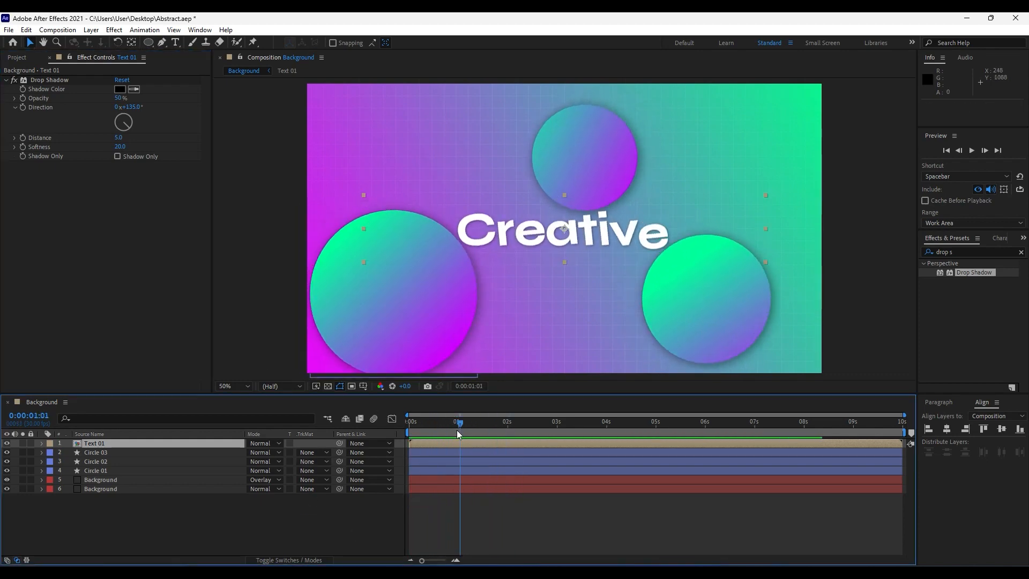
pyautogui.press('space')
pyautogui.click(506, 422)
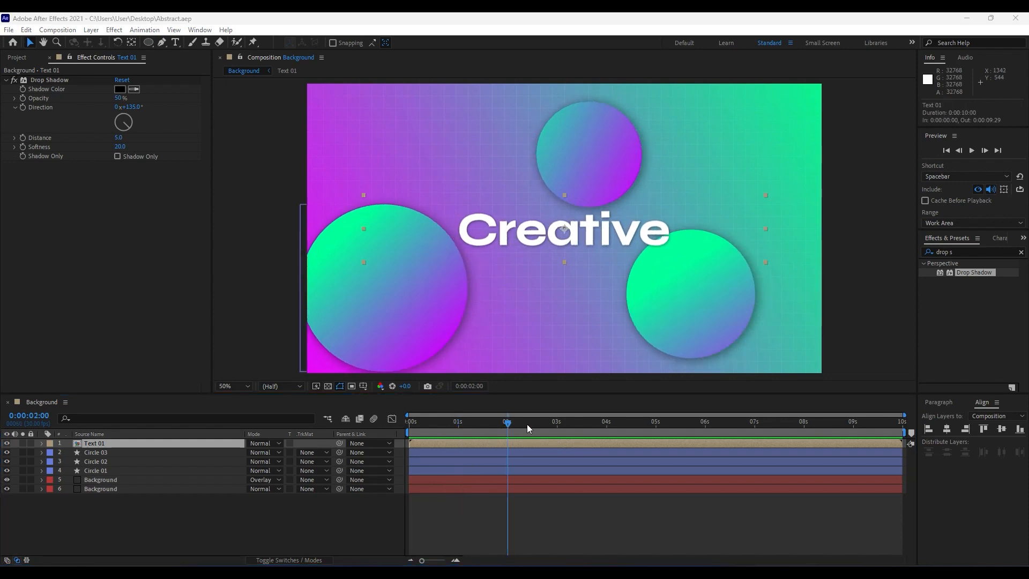
# - Create a new solid layer named Grid Wipe in the Background composition
pyautogui.rightClick(181, 523)
pyautogui.moveTo(225, 389)
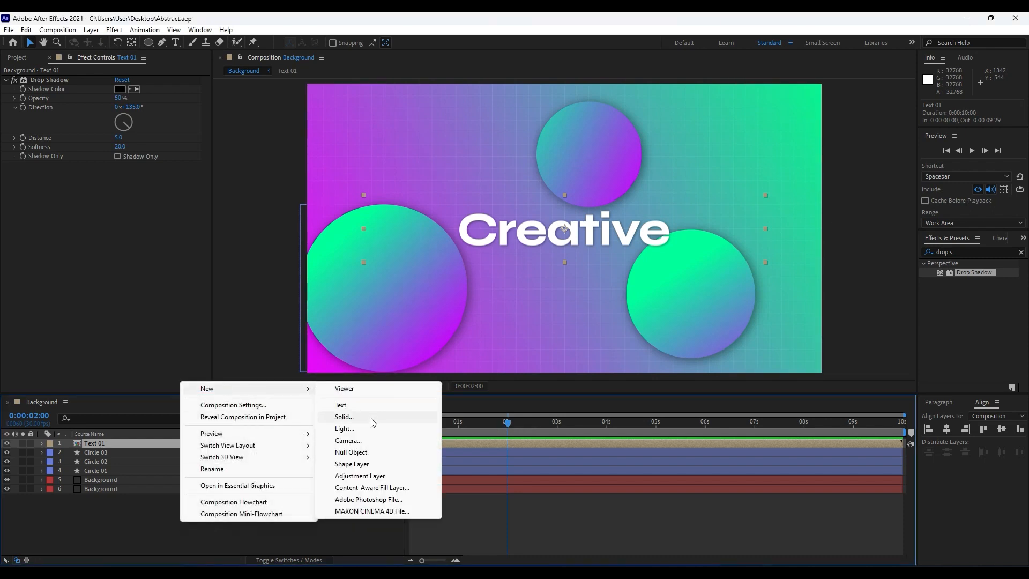
pyautogui.click(371, 418)
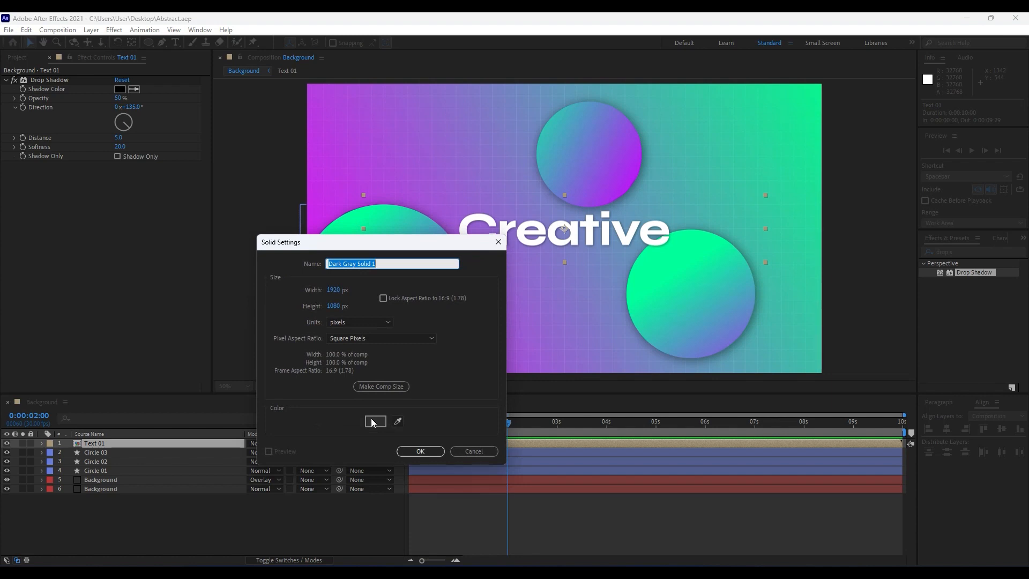
pyautogui.write('Grid Wipe')
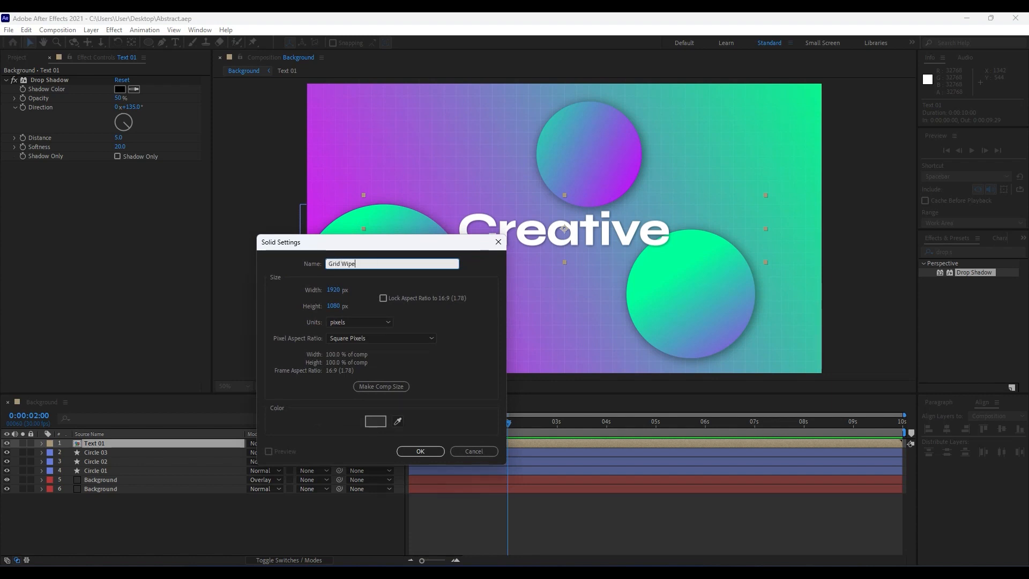
pyautogui.press('Return')
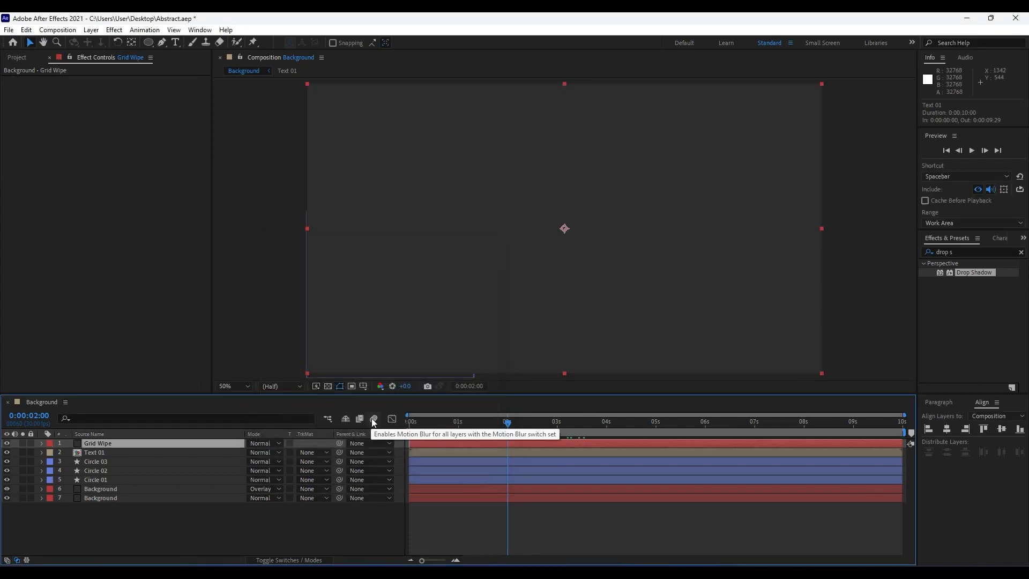
# - Find the CC Grid Wipe effect and apply it to the Grid Wipe layer
pyautogui.click(959, 252)
pyautogui.write('cc grid')
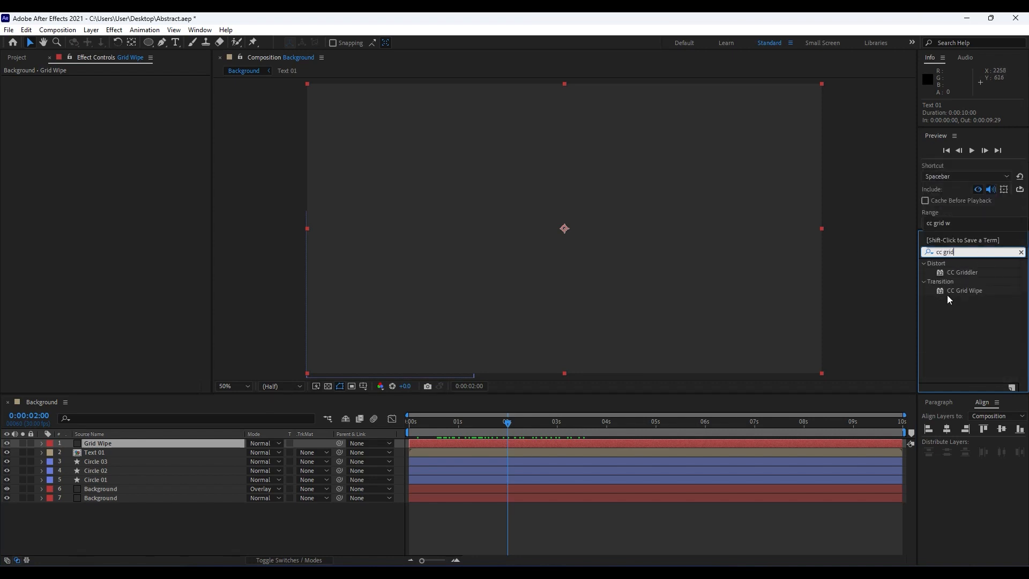
pyautogui.moveTo(948, 295); pyautogui.dragTo(134, 442)
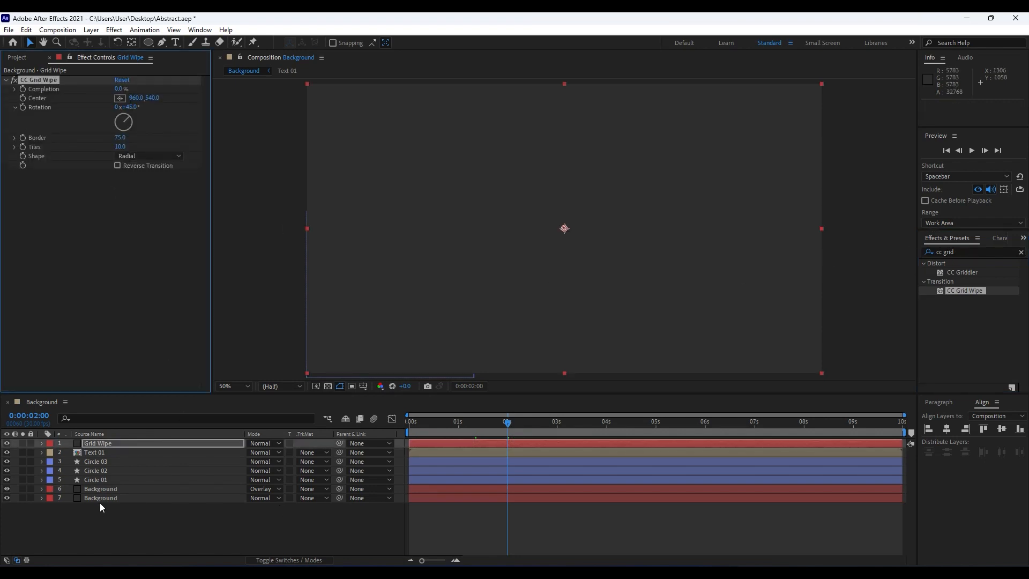
# - Copy the Gradient Ramp effect from the lowest Background layer onto the Grid Wipe layer and swap its colors
pyautogui.click(116, 498)
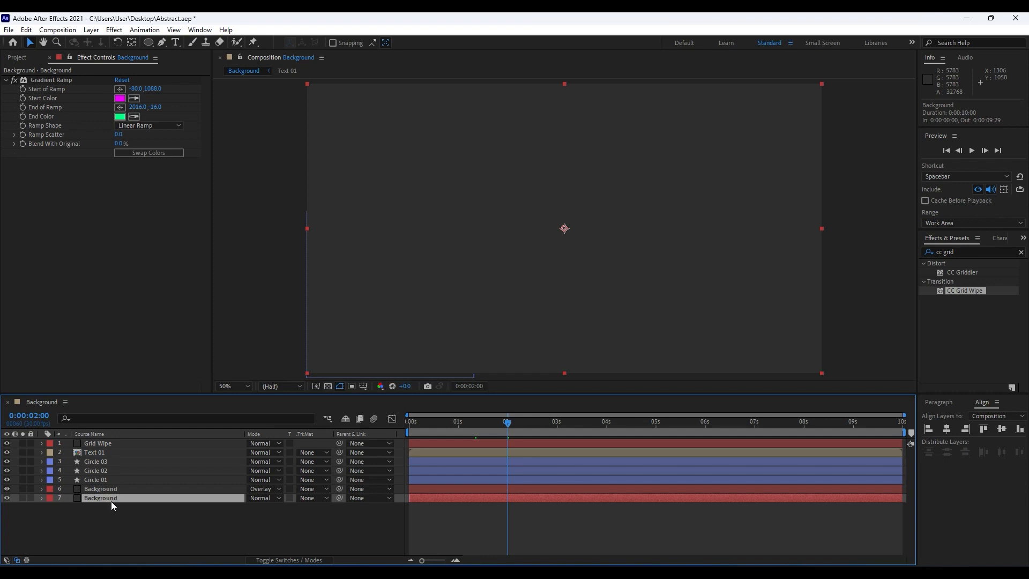
pyautogui.click(53, 80)
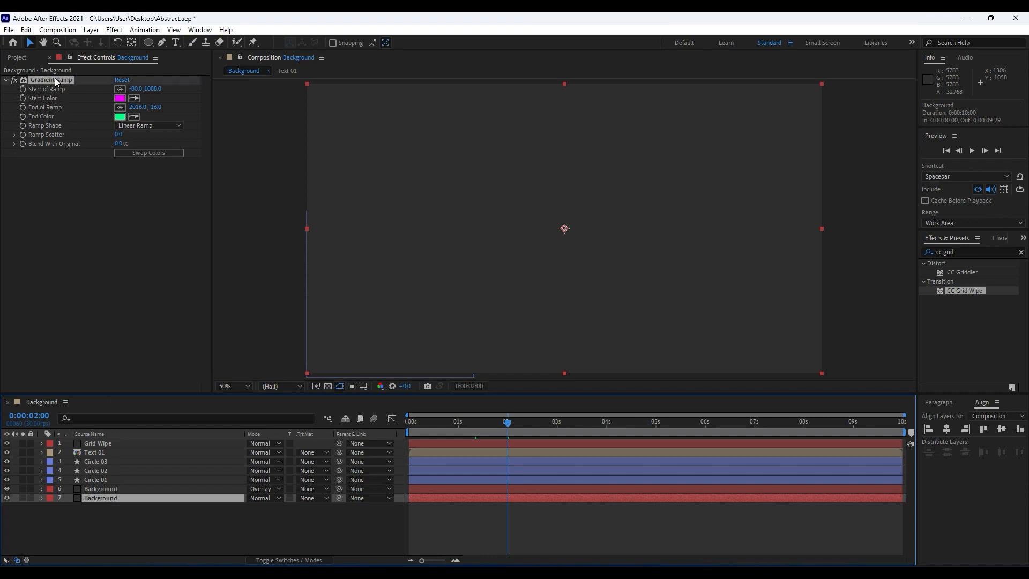
pyautogui.click(101, 443)
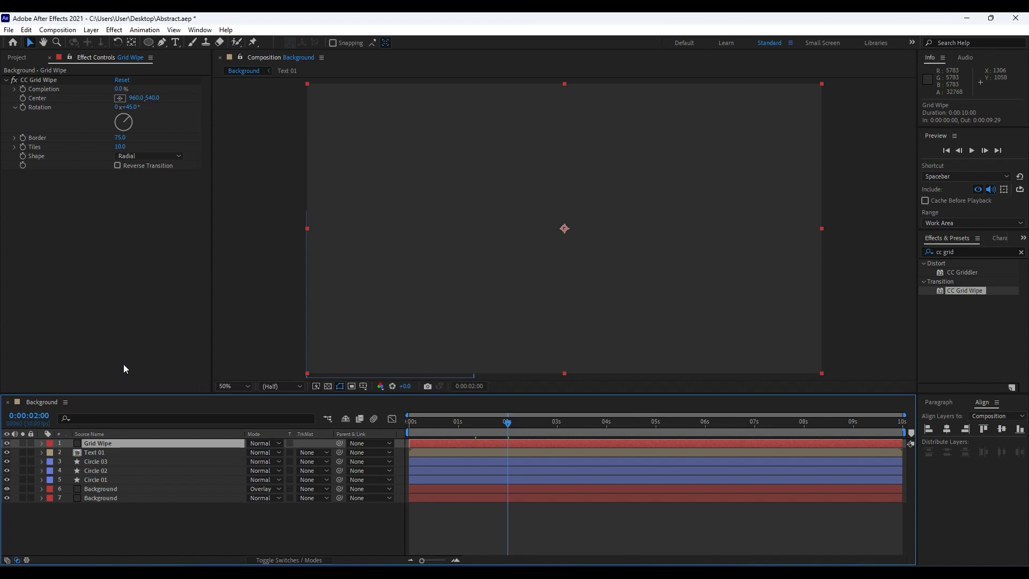
pyautogui.click(124, 320)
pyautogui.hotkey('ctrl', 'v')
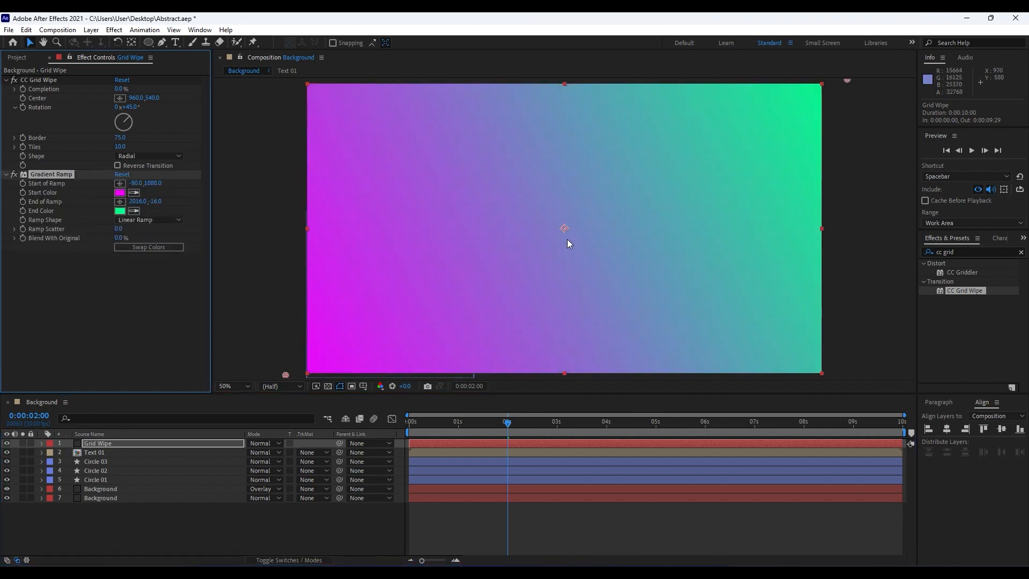
pyautogui.click(159, 248)
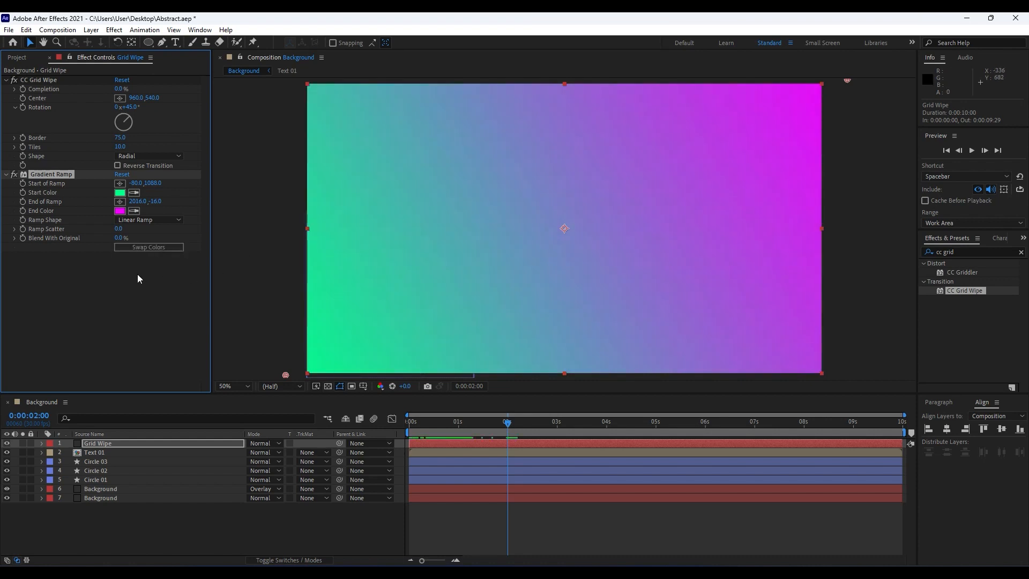
# - Keyframe the grid wipe's Completion at 0% at the start and 70% at 2 seconds, and preview the transition
pyautogui.moveTo(462, 423); pyautogui.dragTo(369, 428)
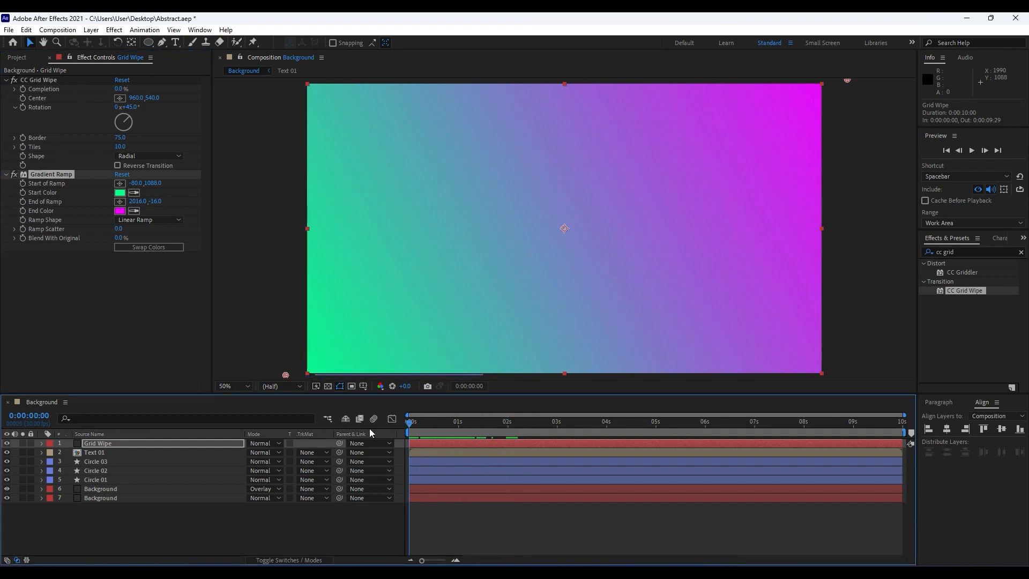
pyautogui.click(21, 89)
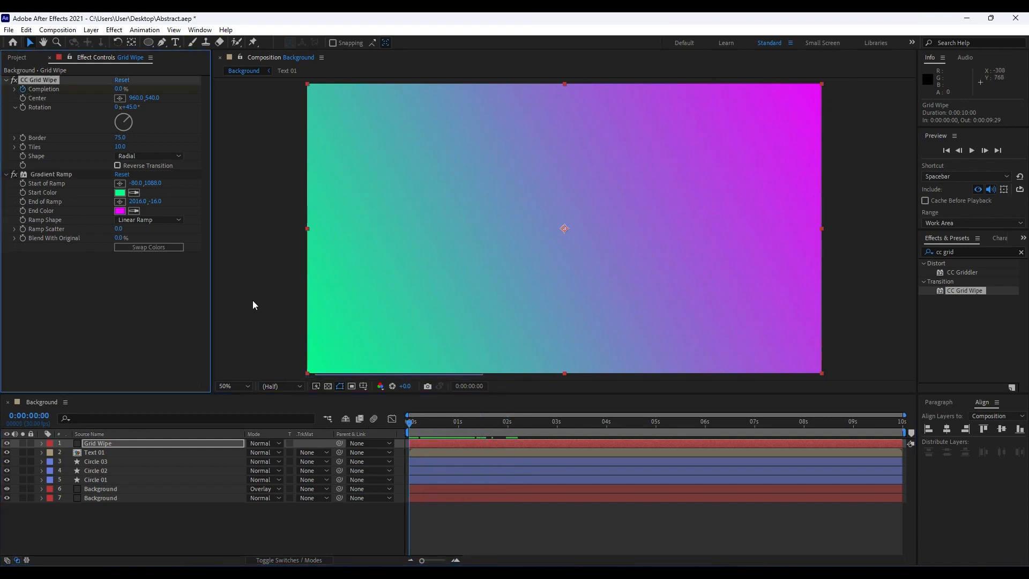
pyautogui.click(419, 429)
pyautogui.moveTo(440, 426); pyautogui.dragTo(507, 426)
pyautogui.click(117, 89)
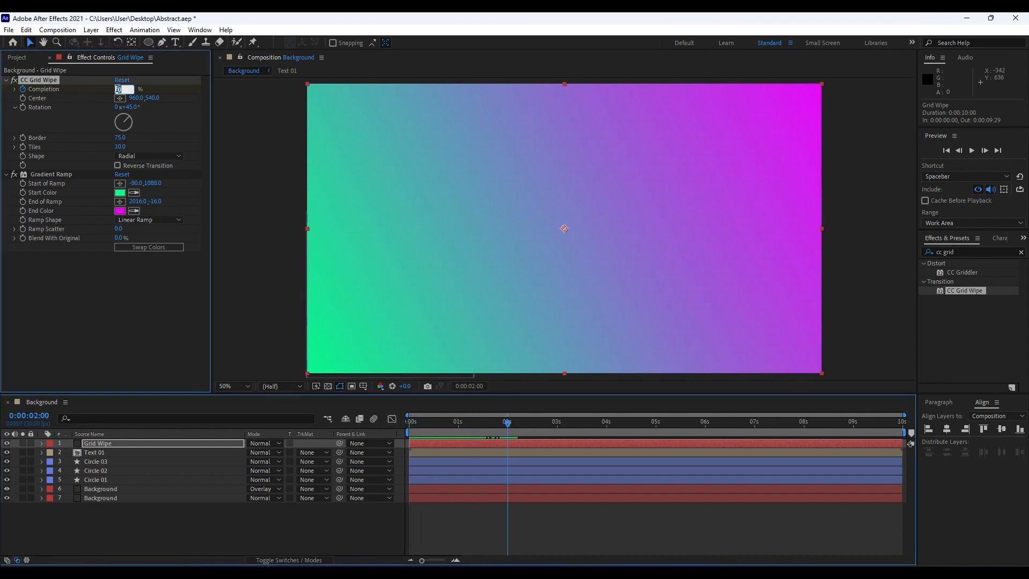
pyautogui.write('70')
pyautogui.press('Return')
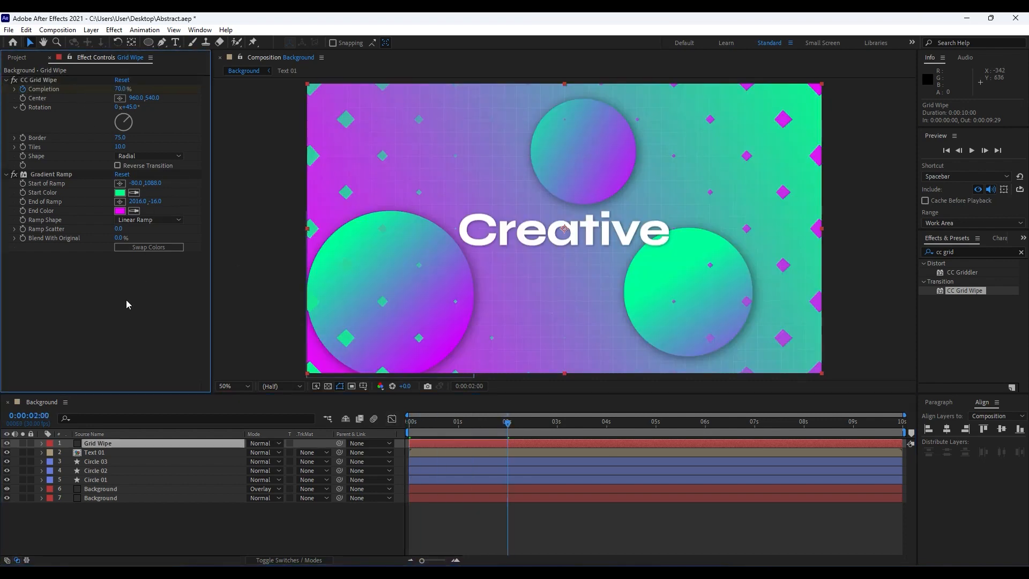
pyautogui.press('space')
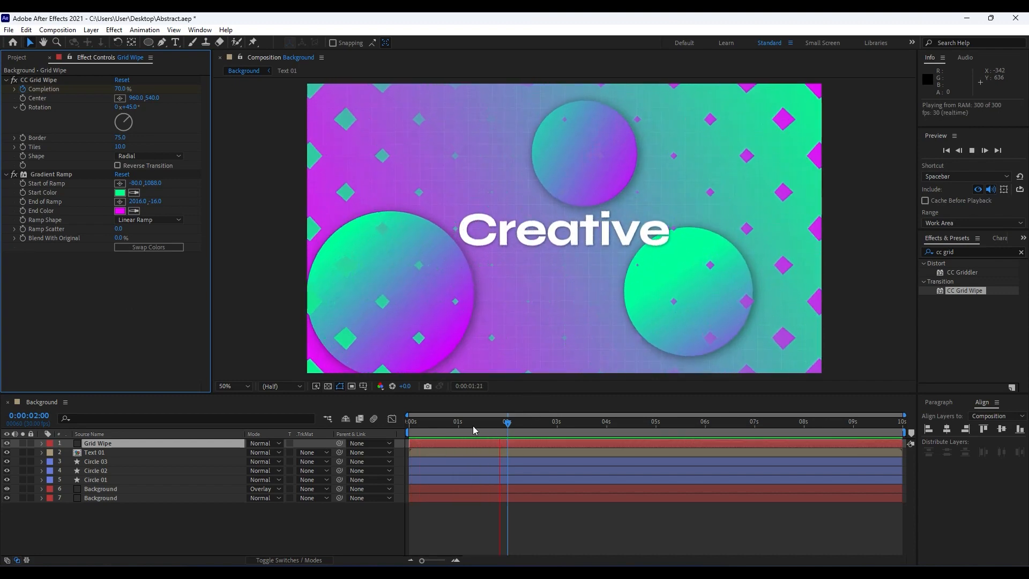
# - Set the CC Grid Wipe effect's Border to 50 and Tiles to 25, and preview the transition
pyautogui.moveTo(443, 425); pyautogui.dragTo(479, 425)
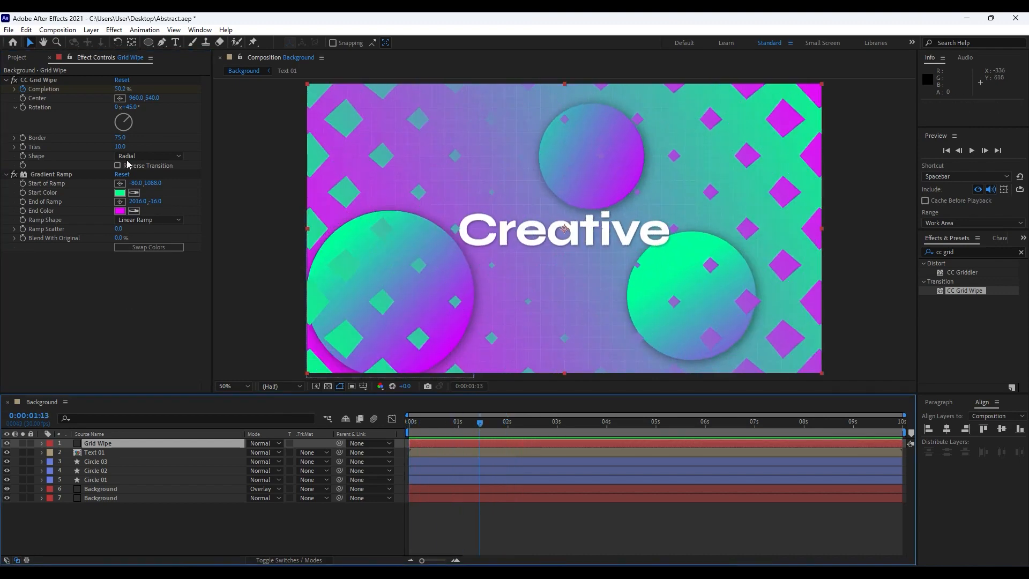
pyautogui.click(120, 138)
pyautogui.write('50')
pyautogui.press('Return')
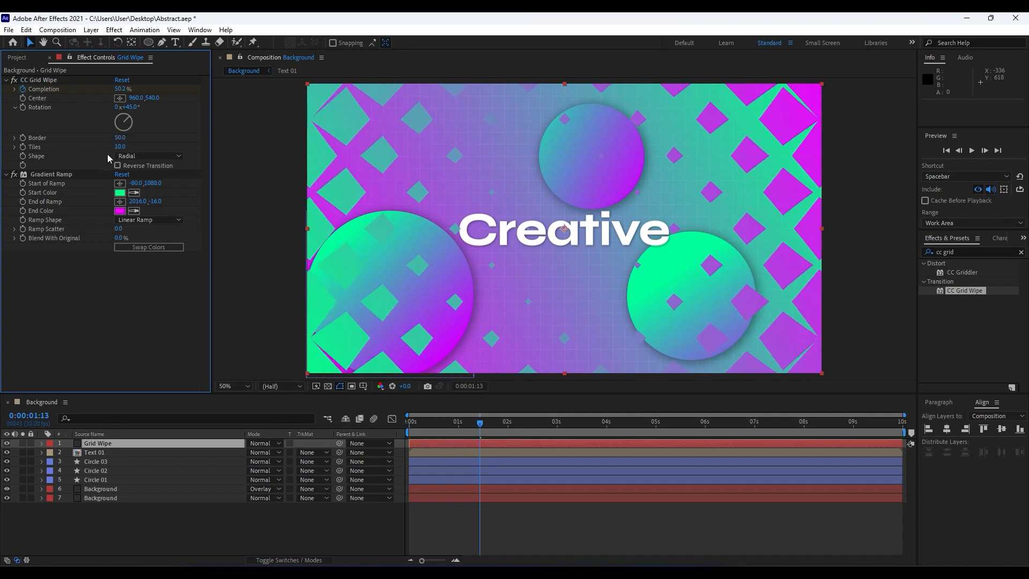
pyautogui.click(120, 147)
pyautogui.write('25')
pyautogui.press('Return')
pyautogui.press('space')
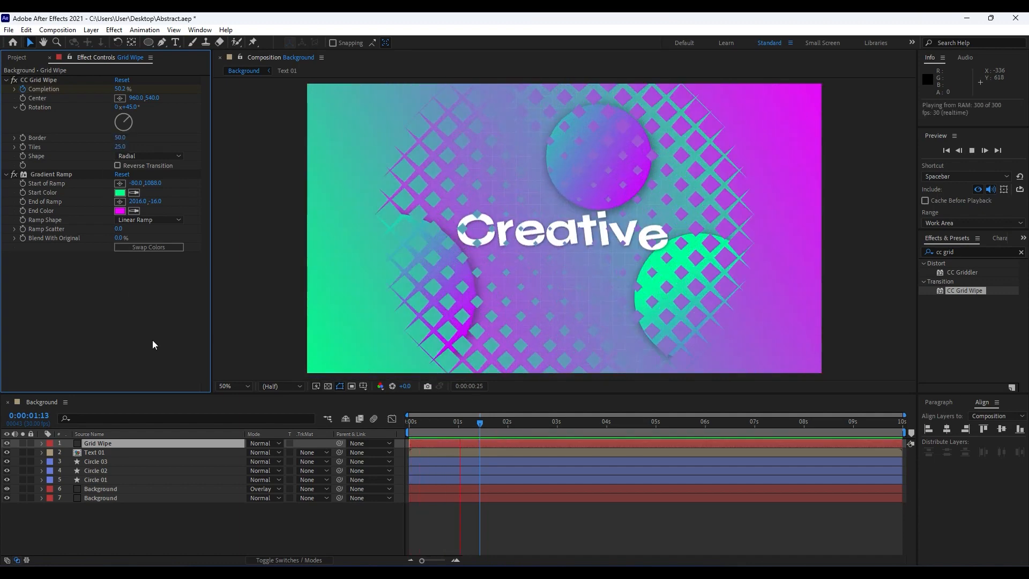
# - Reveal the Grid Wipe layer's keyframes and apply Easy Ease to both Completion keyframes
pyautogui.click(448, 424)
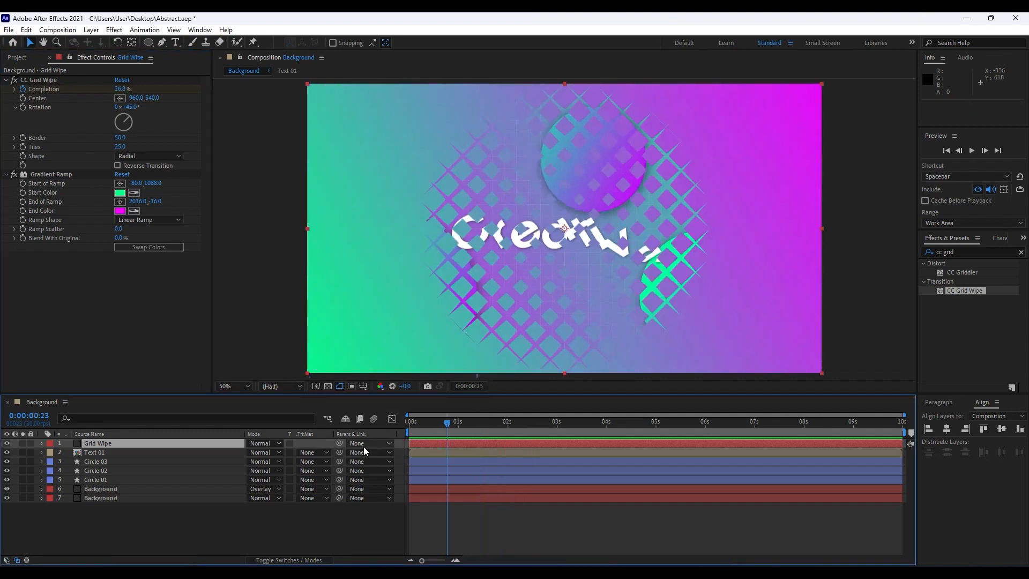
pyautogui.press('u')
pyautogui.press('u')
pyautogui.press('u')
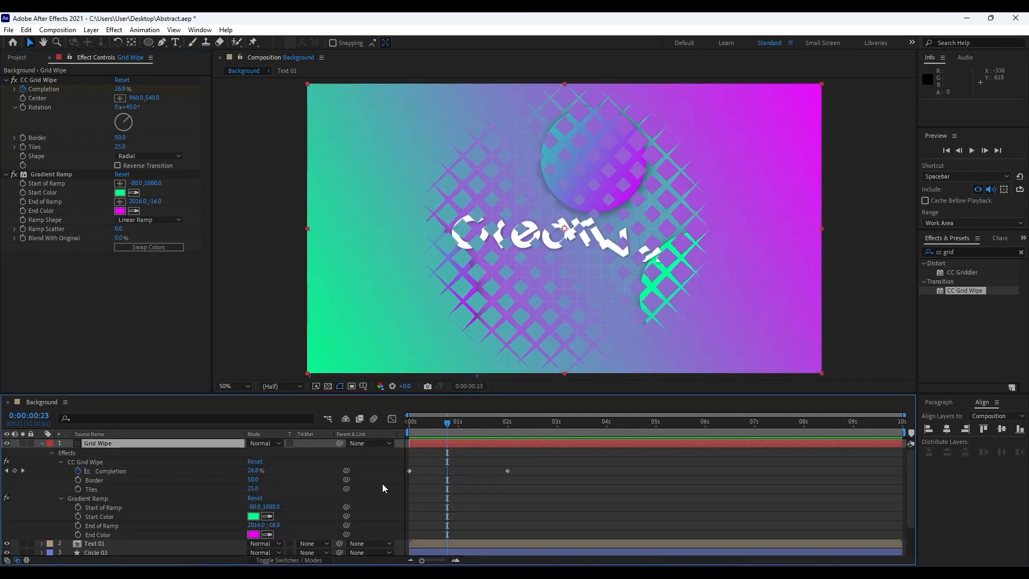
pyautogui.moveTo(550, 512); pyautogui.dragTo(374, 455)
pyautogui.press('F9')
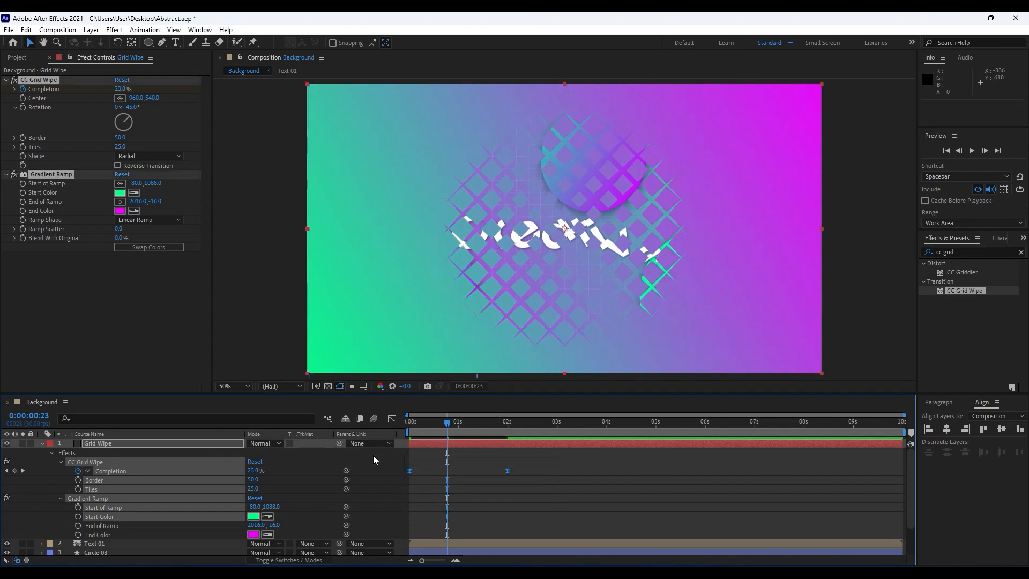
# - Reshape the Completion speed curve to peak early and slow gradually, preview it, and collapse the Grid Wipe layer
pyautogui.click(392, 419)
pyautogui.moveTo(552, 500); pyautogui.dragTo(453, 534)
pyautogui.press('space')
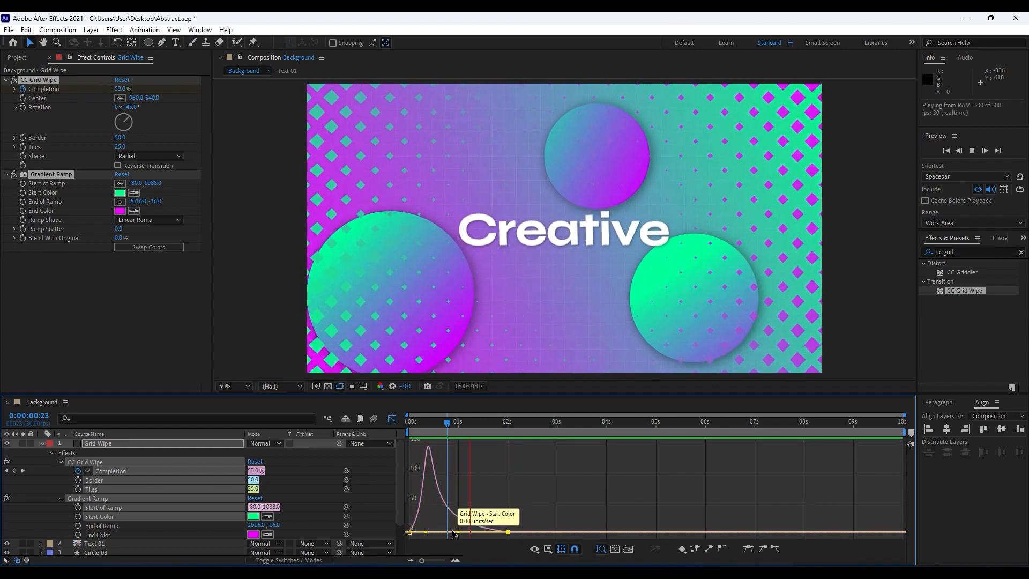
pyautogui.click(486, 504)
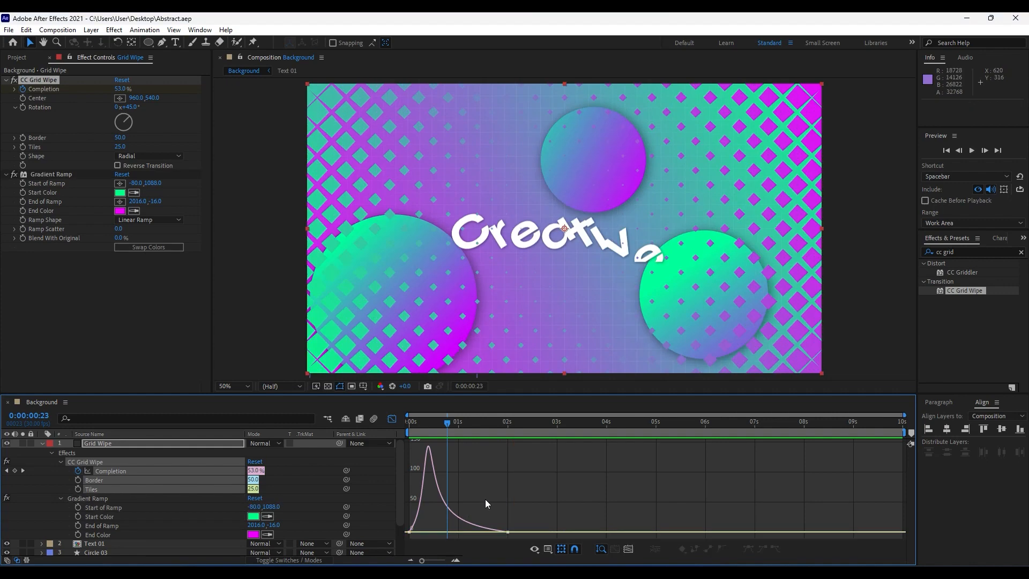
pyautogui.click(42, 443)
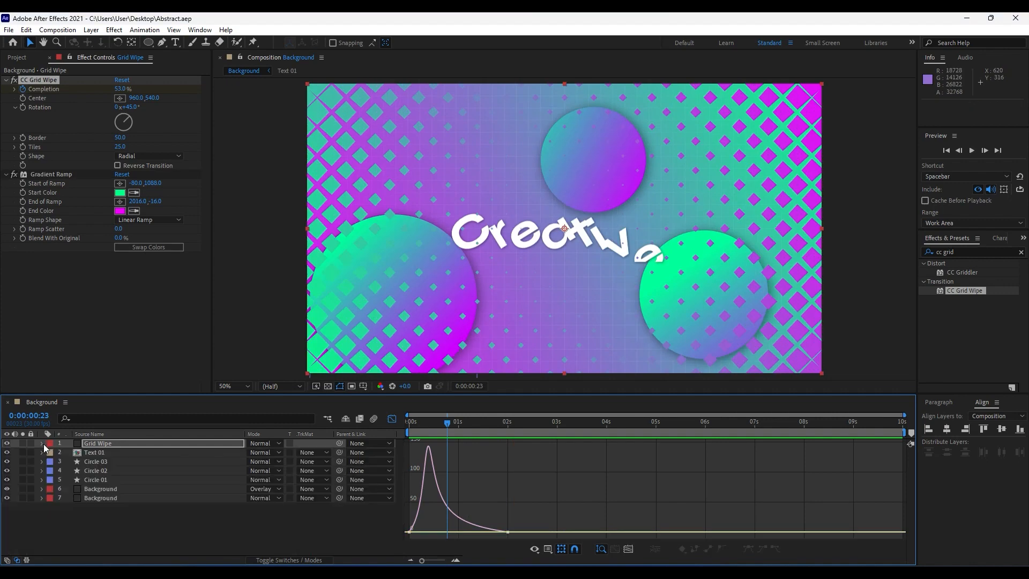
pyautogui.click(392, 419)
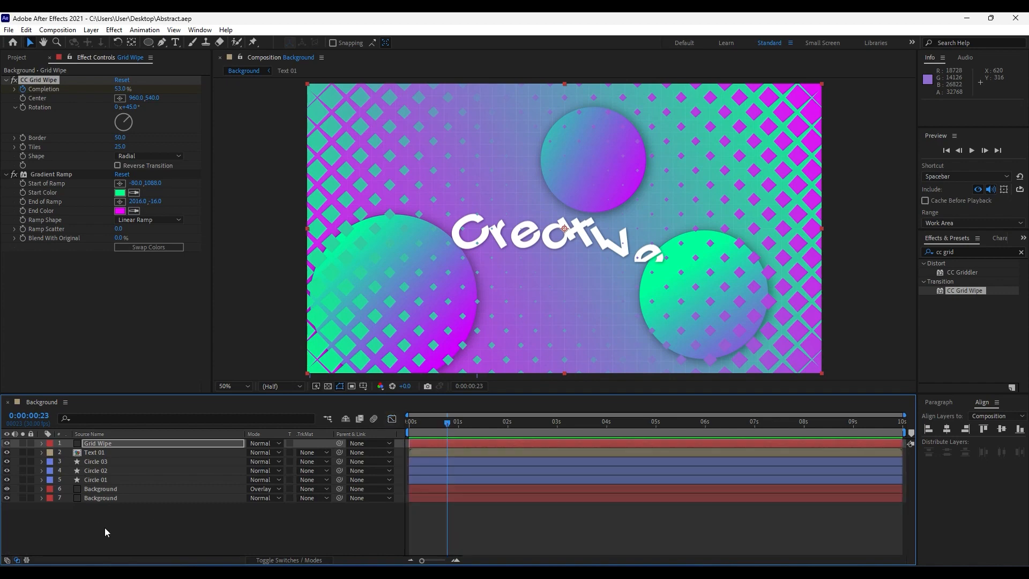
# - Pre-compose the three circle layers and both Background layers into a composition named Part 01
pyautogui.moveTo(105, 528); pyautogui.dragTo(86, 461)
pyautogui.rightClick(110, 486)
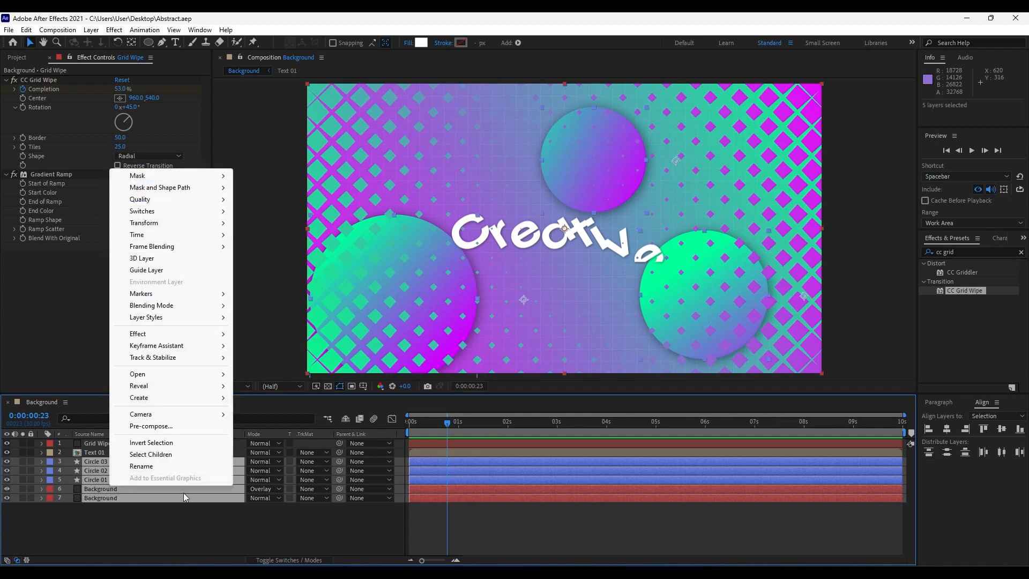
pyautogui.click(178, 426)
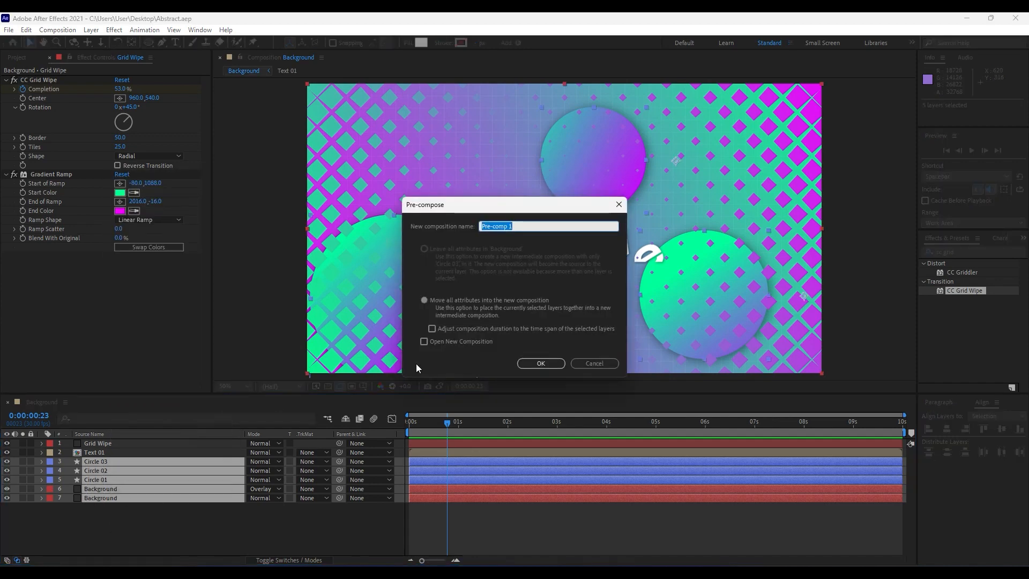
pyautogui.write('Part 01')
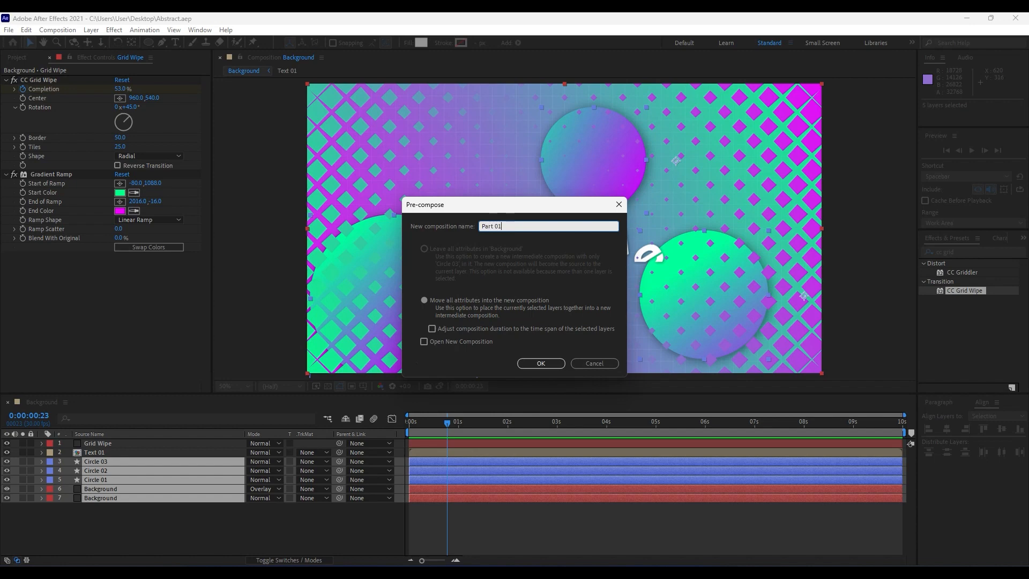
pyautogui.press('Return')
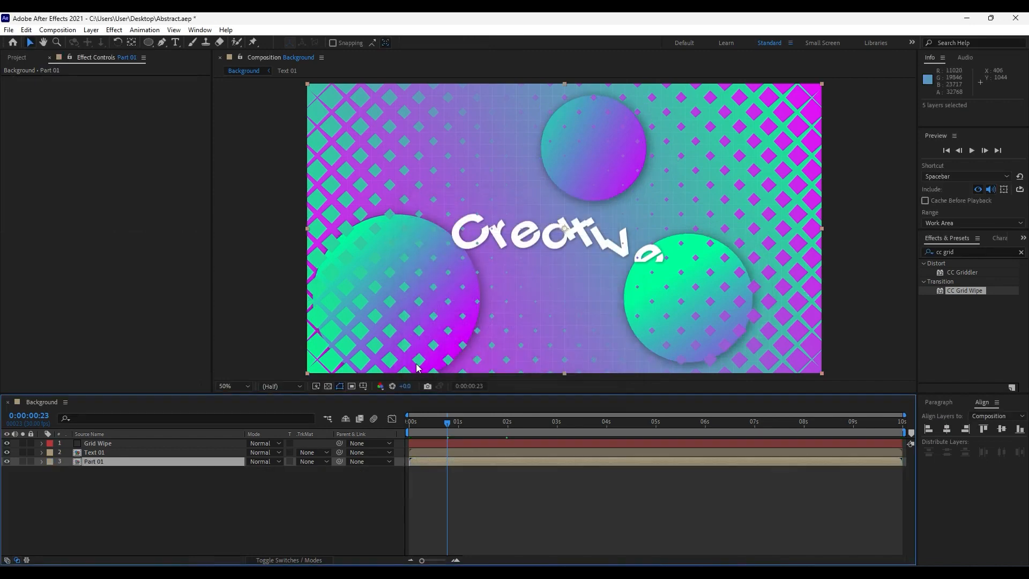
# - Duplicate the Part 01 layer and set the upper copy's blending mode to Overlay
pyautogui.click(157, 473)
pyautogui.click(106, 463)
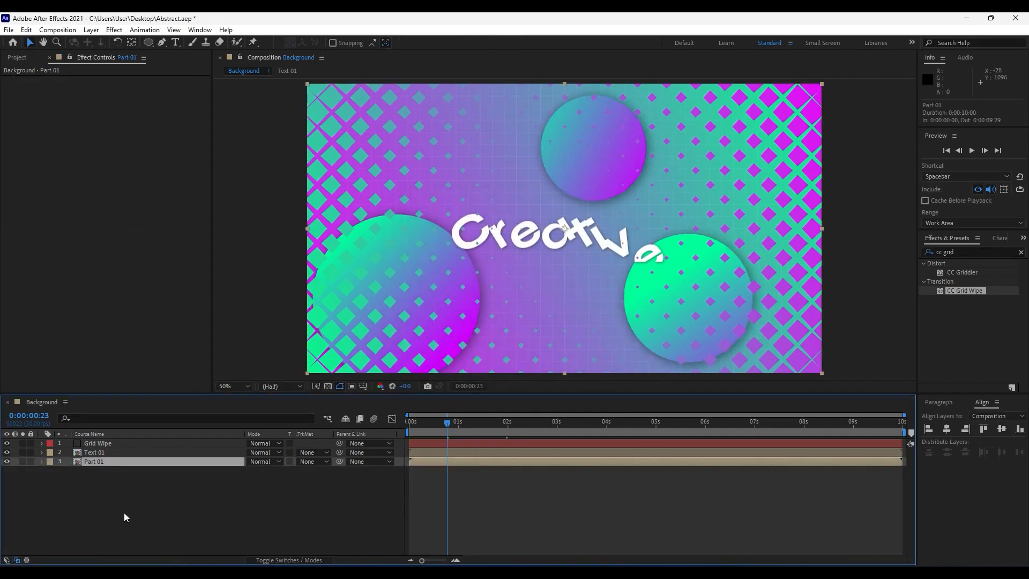
pyautogui.hotkey('ctrl', 'd')
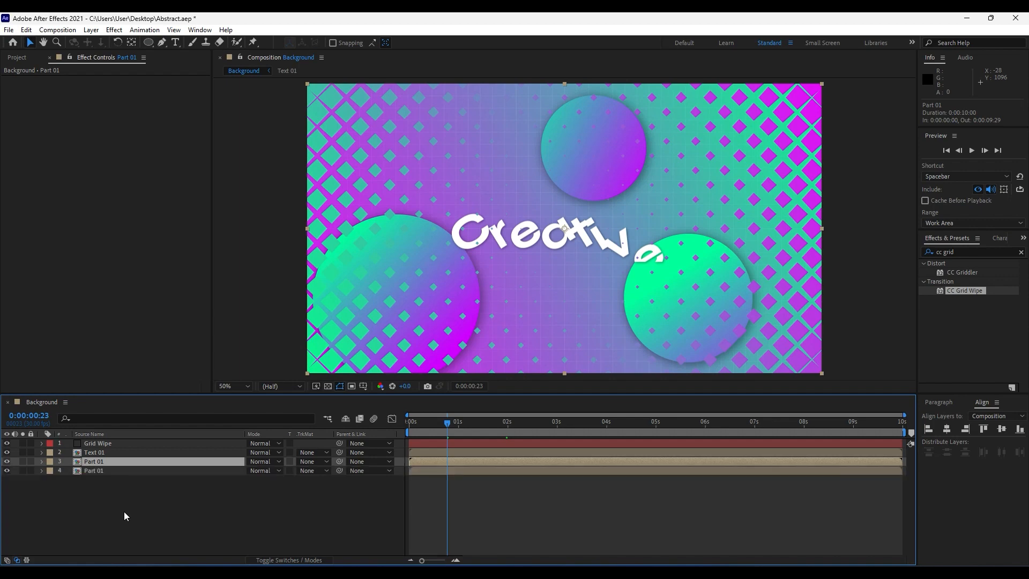
pyautogui.click(261, 461)
pyautogui.click(303, 292)
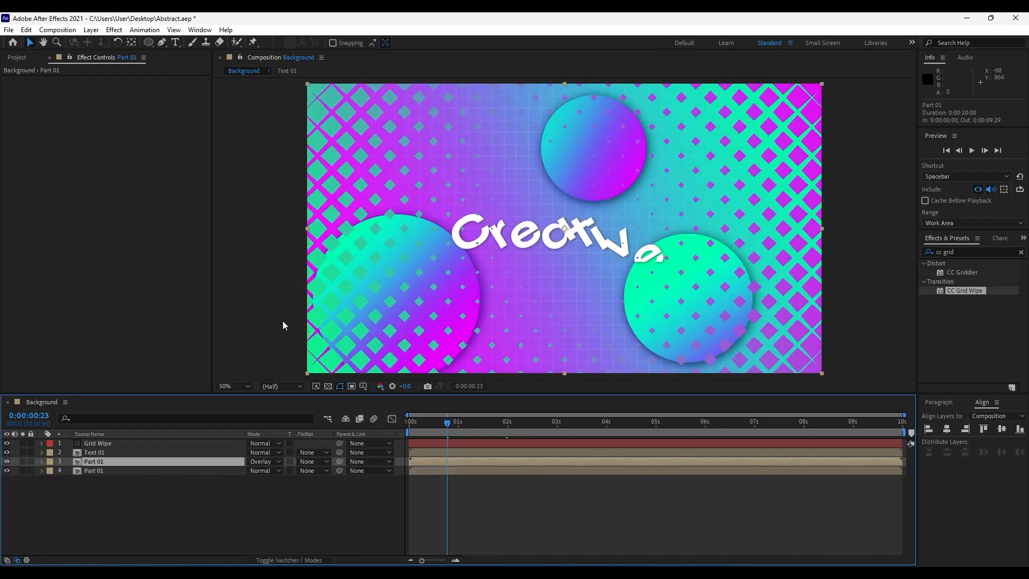
# - Set the Overlay Part 01 layer's opacity to 50%, preview the animation, and collapse the layer's properties
pyautogui.press('t')
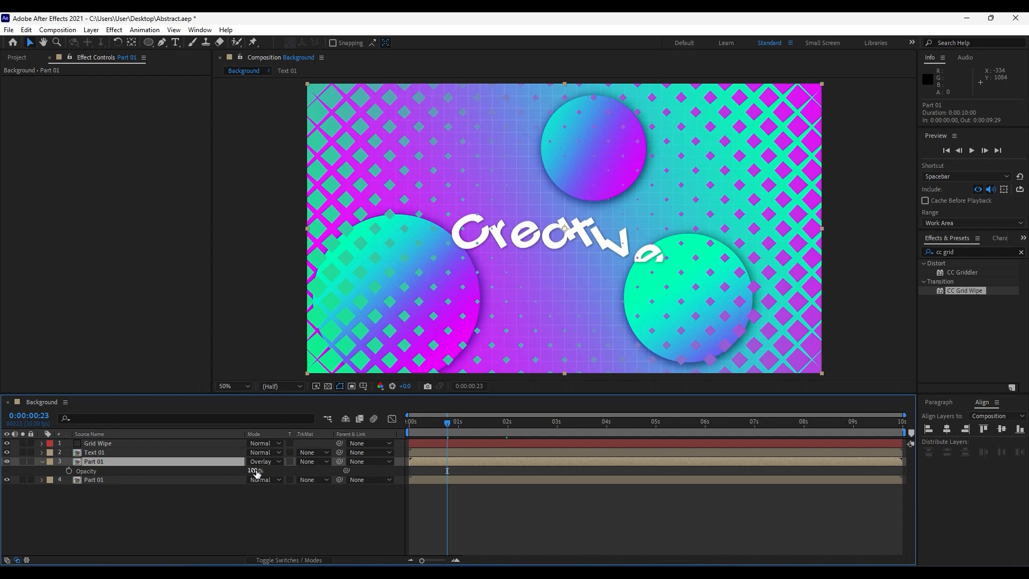
pyautogui.click(254, 471)
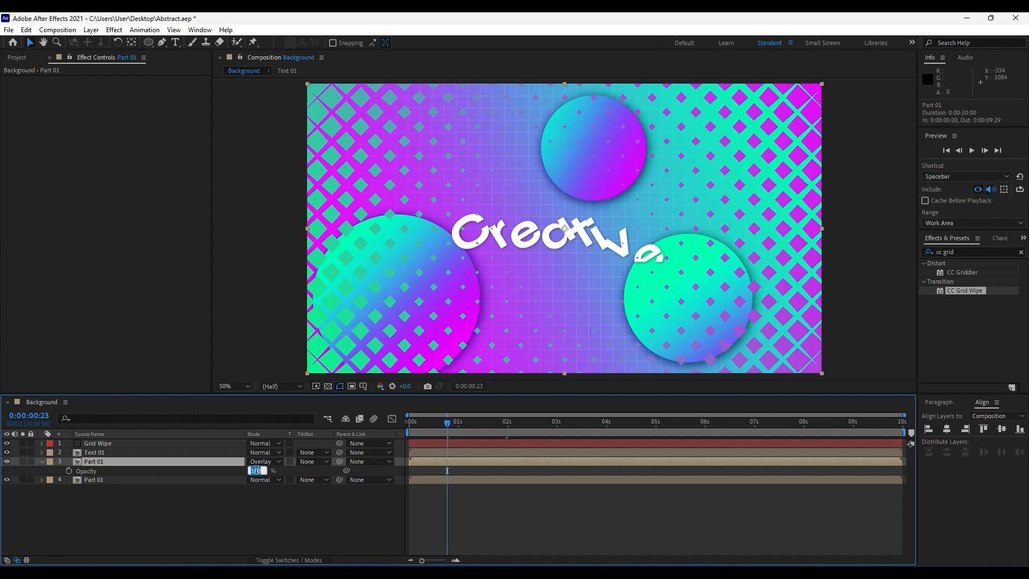
pyautogui.write('50')
pyautogui.click(254, 523)
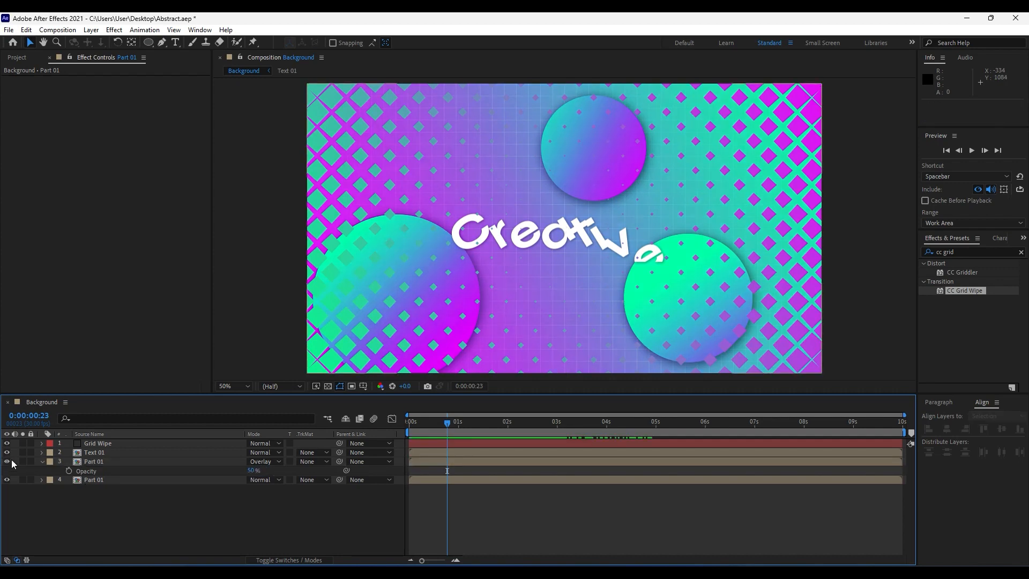
pyautogui.press('space')
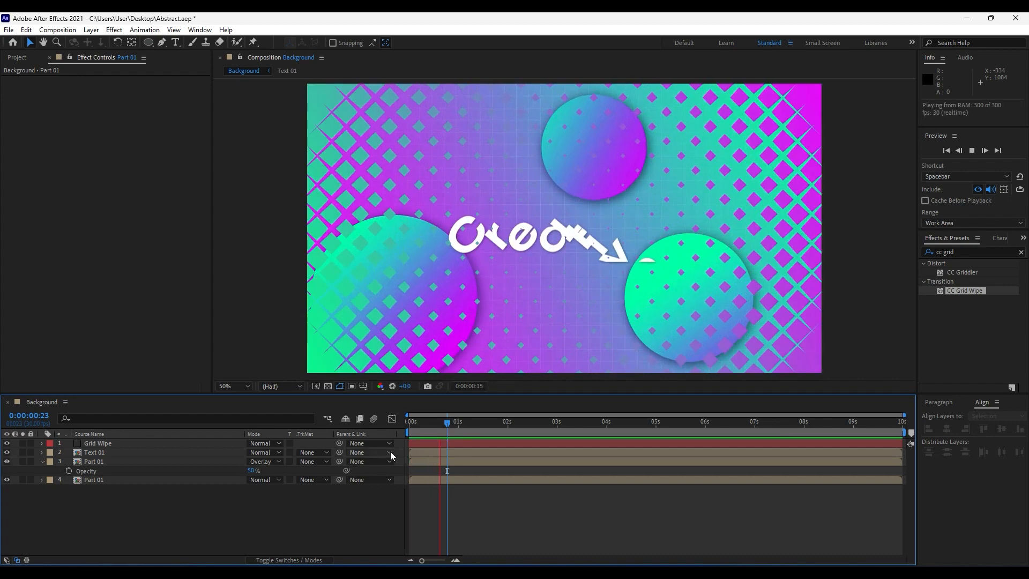
pyautogui.moveTo(450, 425); pyautogui.dragTo(488, 426)
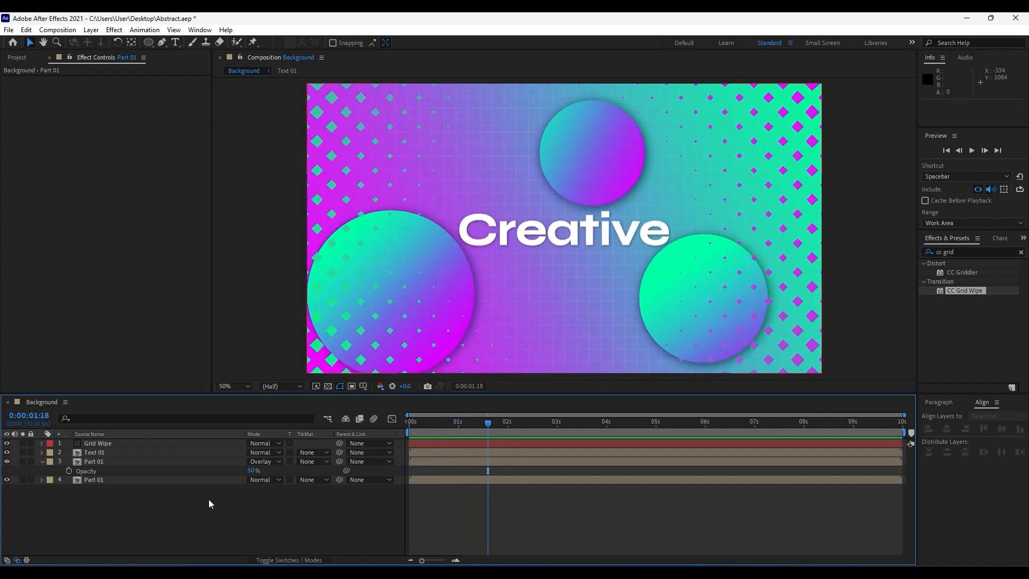
pyautogui.click(43, 462)
# - Create an adjustment layer above all other layers and rename it Spotlight
pyautogui.rightClick(102, 509)
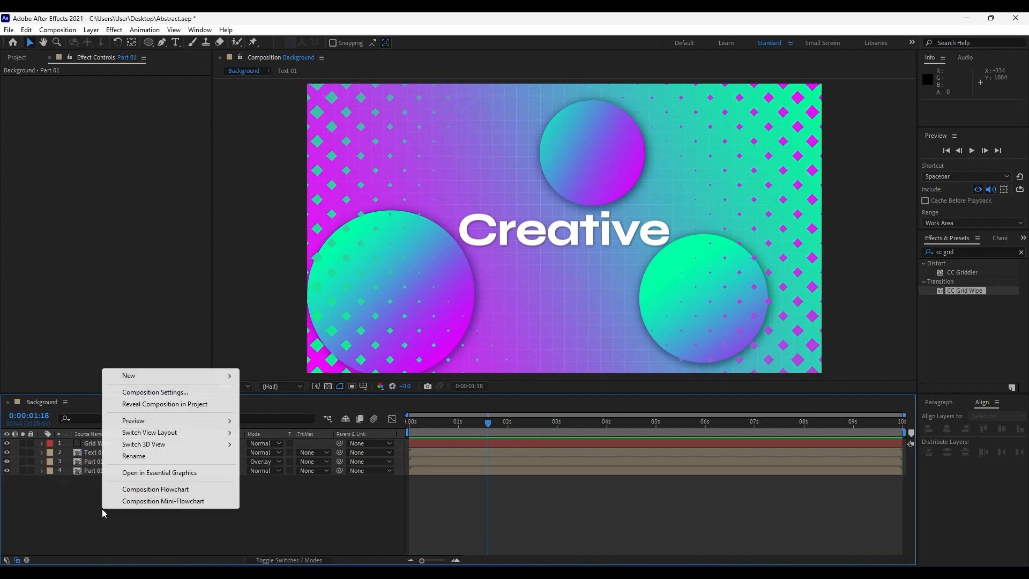
pyautogui.moveTo(177, 381)
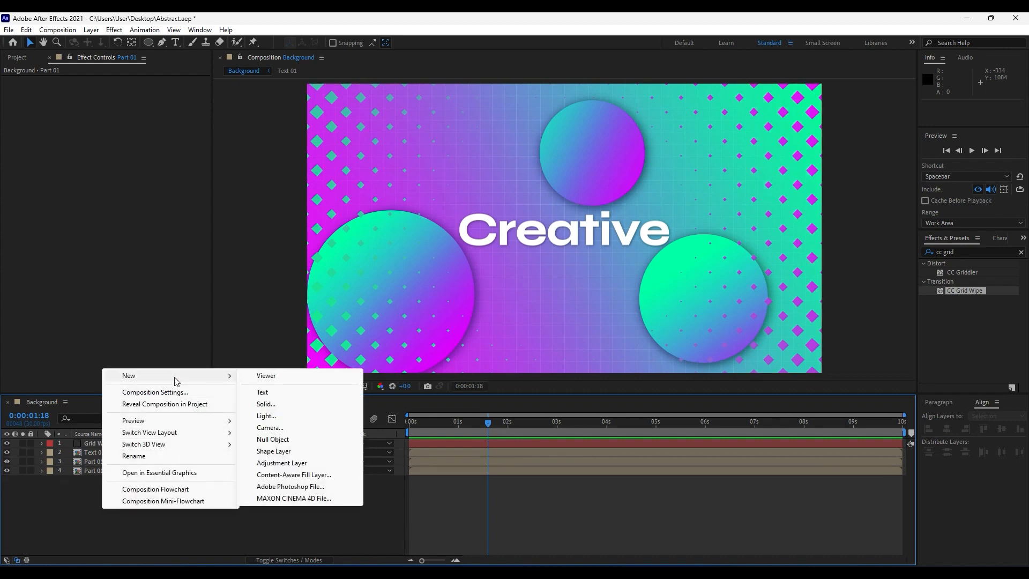
pyautogui.click(300, 463)
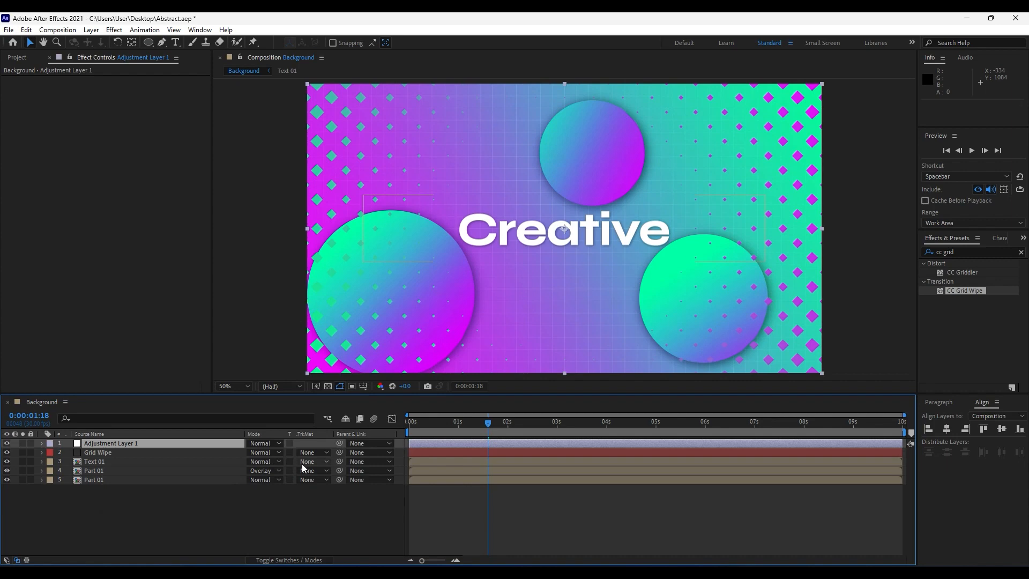
pyautogui.press('Return')
pyautogui.write('Spotlig')
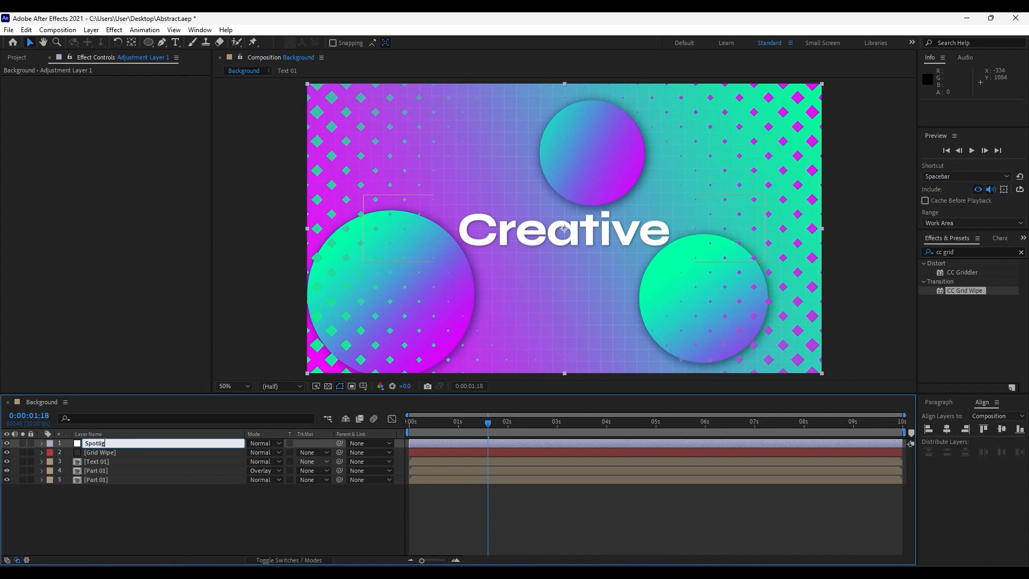
pyautogui.write('ht')
pyautogui.press('Return')
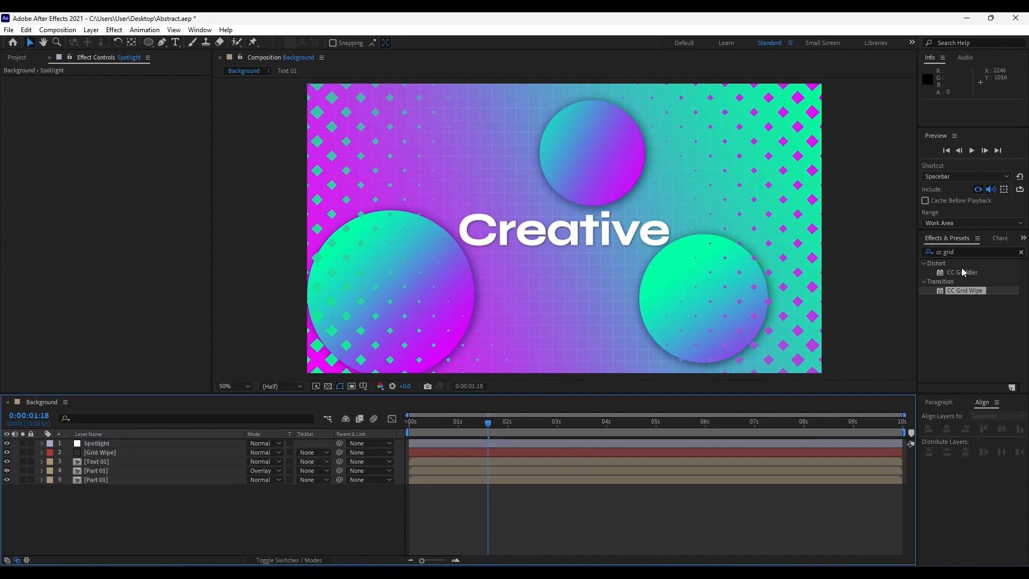
# - Find the CC Spotlight effect and apply it to the Spotlight layer
pyautogui.click(959, 251)
pyautogui.write('spotli')
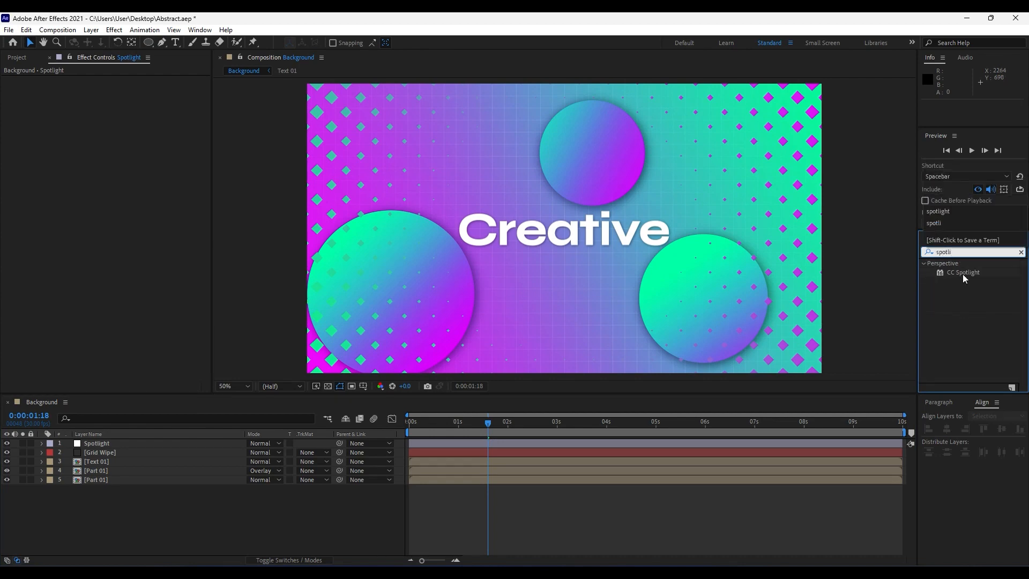
pyautogui.moveTo(962, 275); pyautogui.dragTo(108, 446)
# - Place the spotlight's From point outside the frame beyond its upper-right corner, at about 3120, -536
pyautogui.press(',')
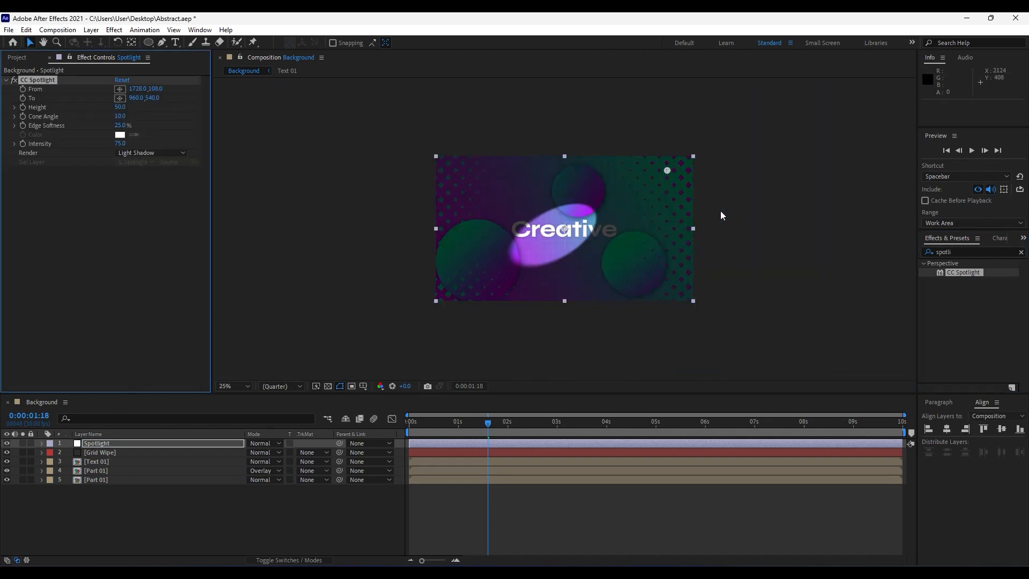
pyautogui.click(120, 88)
pyautogui.click(825, 97)
pyautogui.press(',')
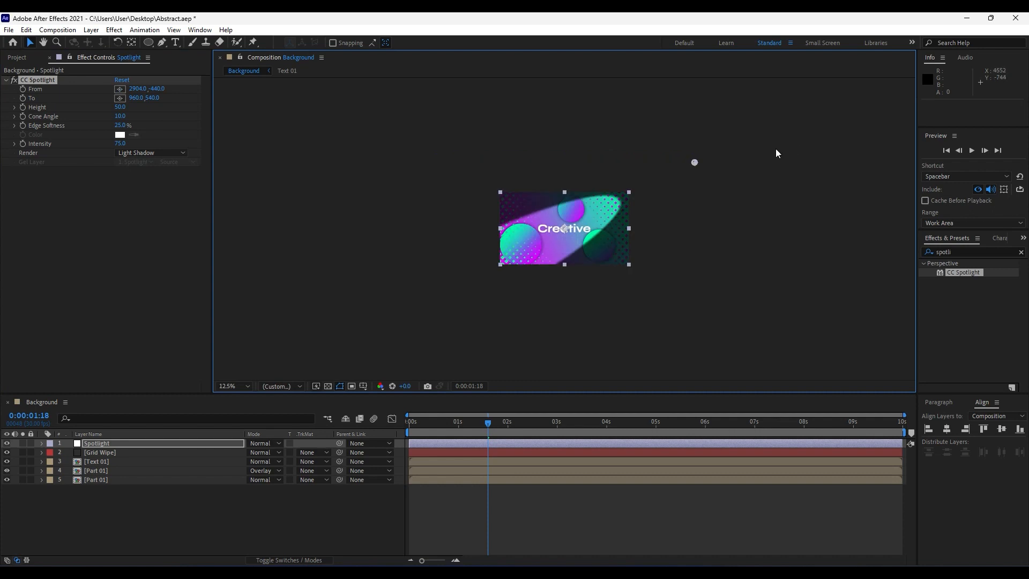
pyautogui.moveTo(694, 163); pyautogui.dragTo(709, 156)
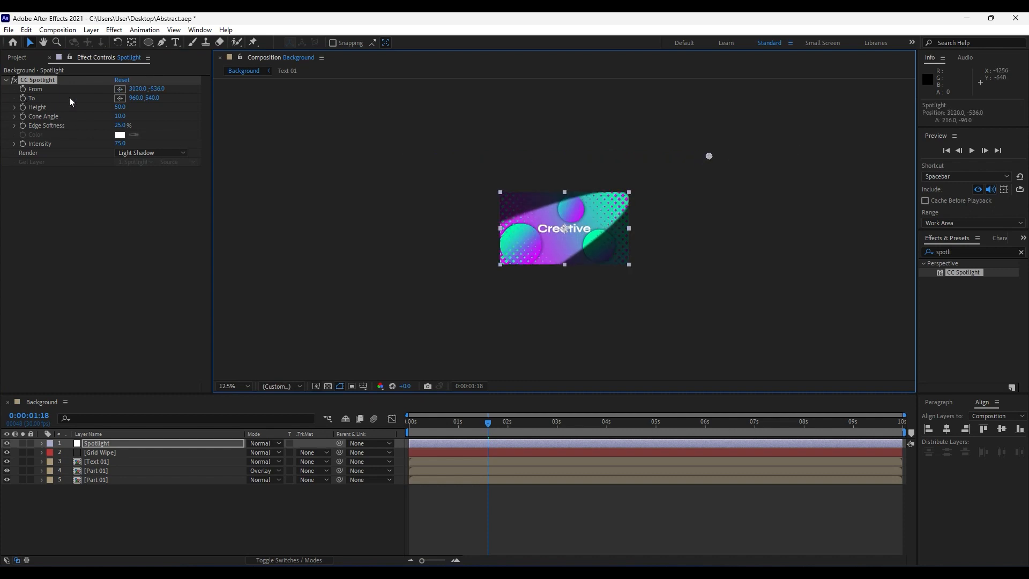
# - Place the spotlight's To point beyond the frame's lower-left corner at about -304, 1256 and move the From point to about 3504, -800
pyautogui.click(119, 98)
pyautogui.click(480, 276)
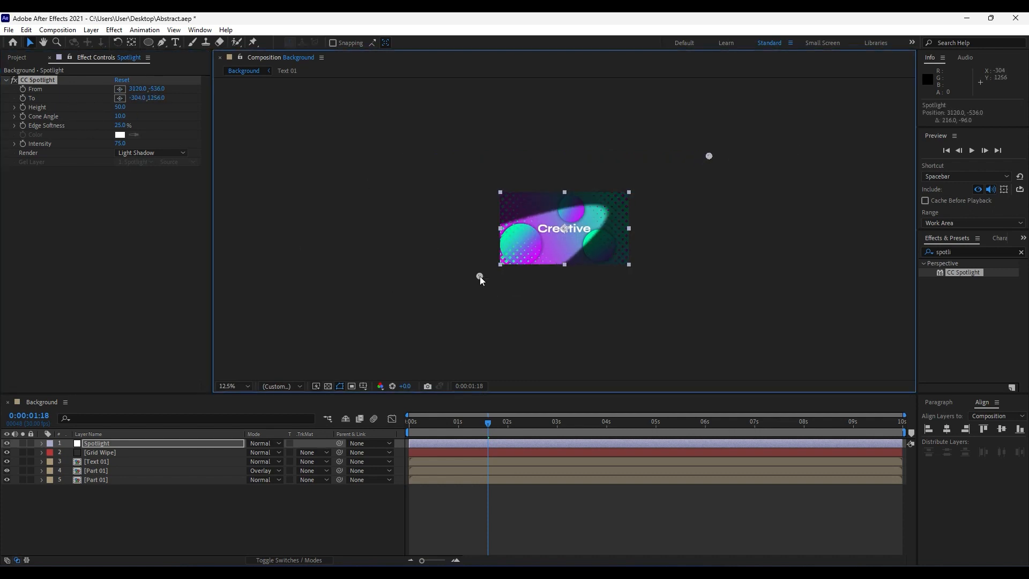
pyautogui.moveTo(712, 156); pyautogui.dragTo(735, 143)
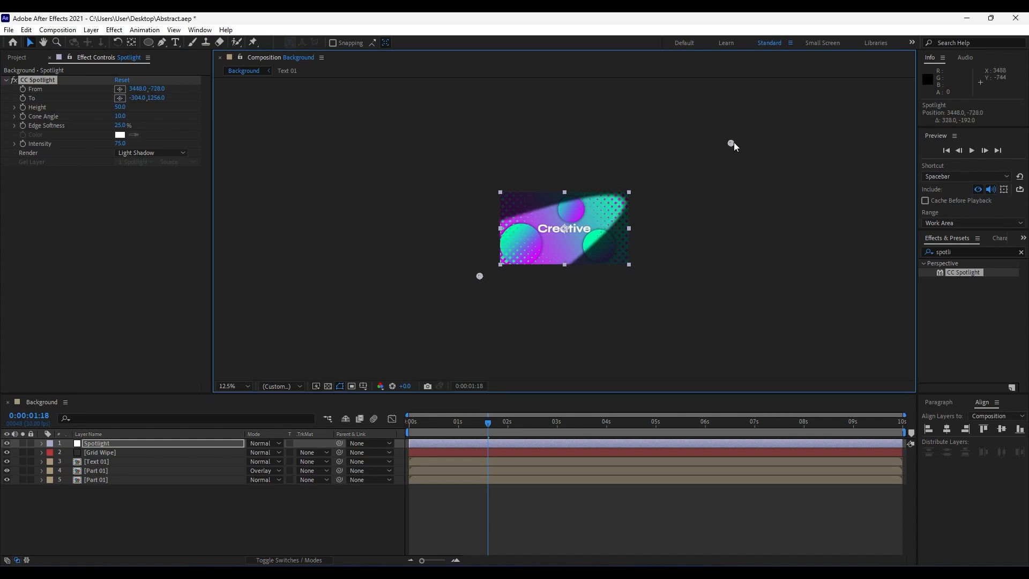
pyautogui.press('.')
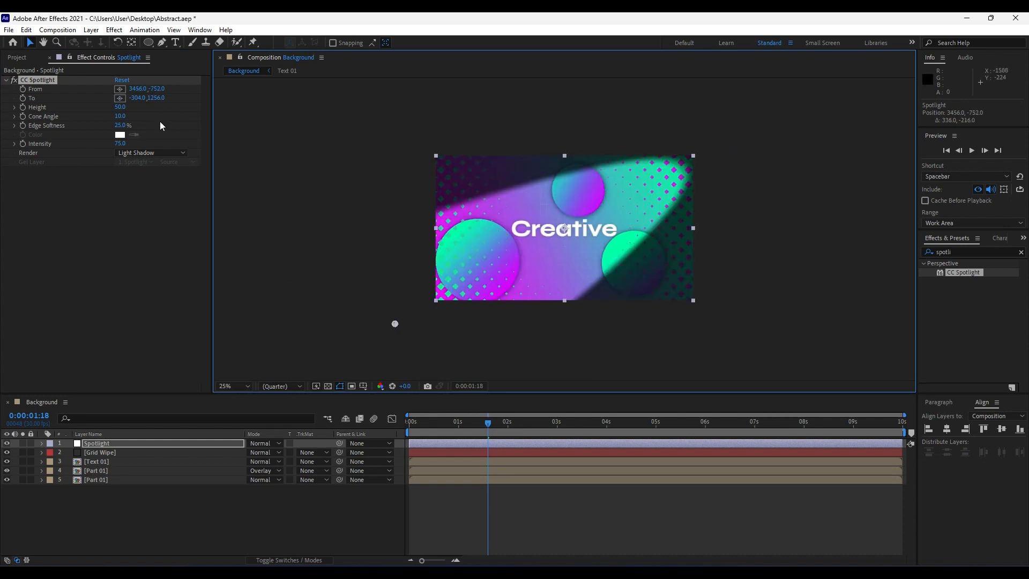
pyautogui.press(',')
pyautogui.moveTo(737, 139); pyautogui.dragTo(737, 138)
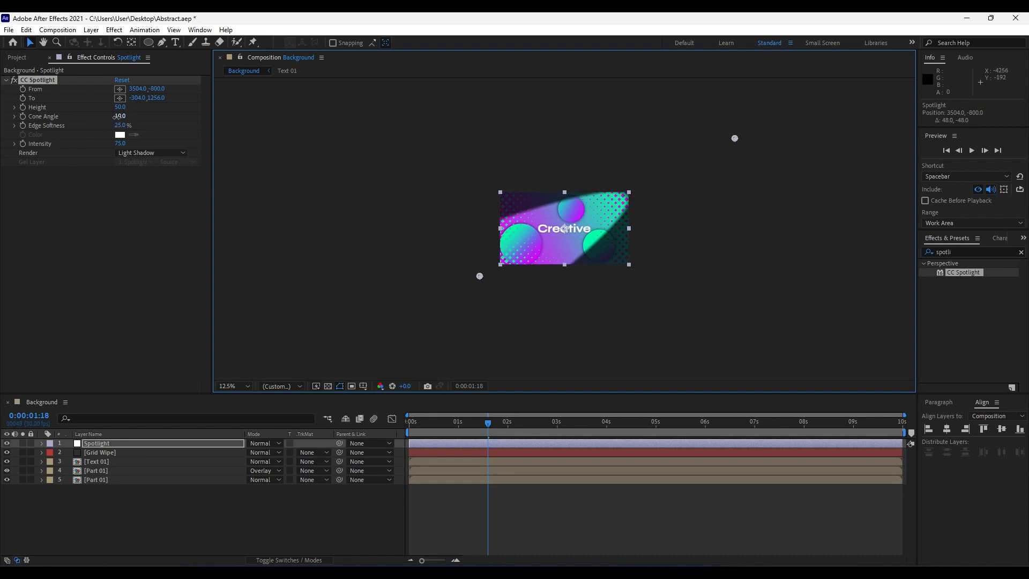
# - Set the CC Spotlight Cone Angle to 15
pyautogui.click(107, 214)
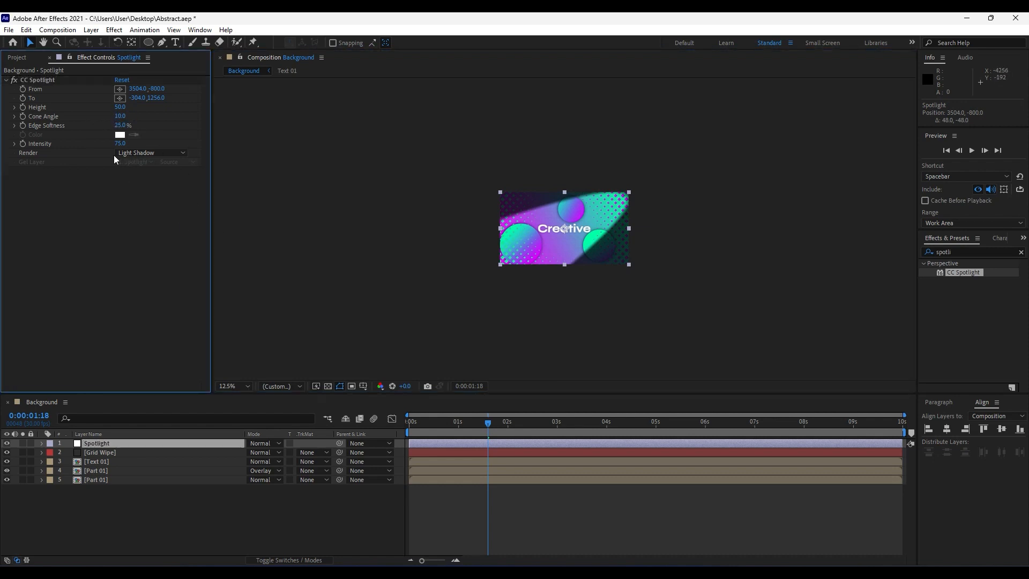
pyautogui.moveTo(120, 119)
pyautogui.mouseDown()
pyautogui.moveTo(138, 119)
pyautogui.moveTo(129, 119)
pyautogui.mouseUp()
pyautogui.click(117, 117)
pyautogui.write('1')
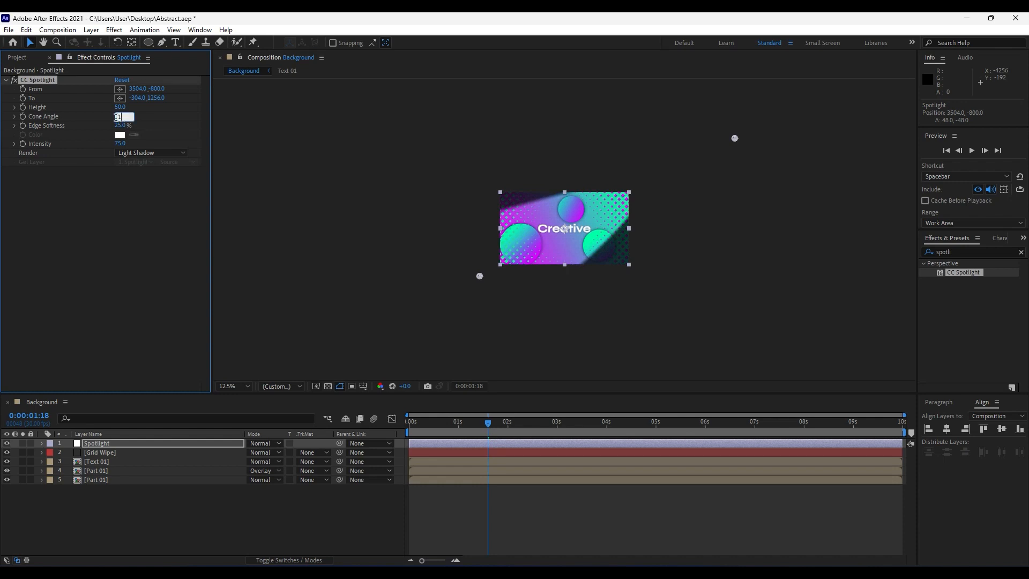
pyautogui.write('5')
pyautogui.click(97, 223)
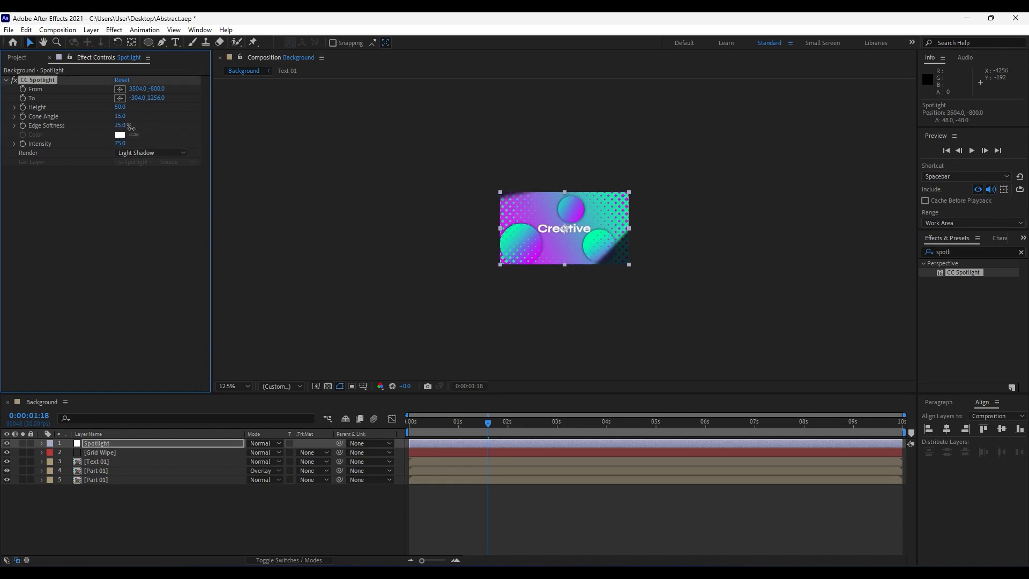
# - Raise the CC Spotlight Edge Softness to 100% and its Height to 74
pyautogui.moveTo(131, 127); pyautogui.dragTo(177, 133)
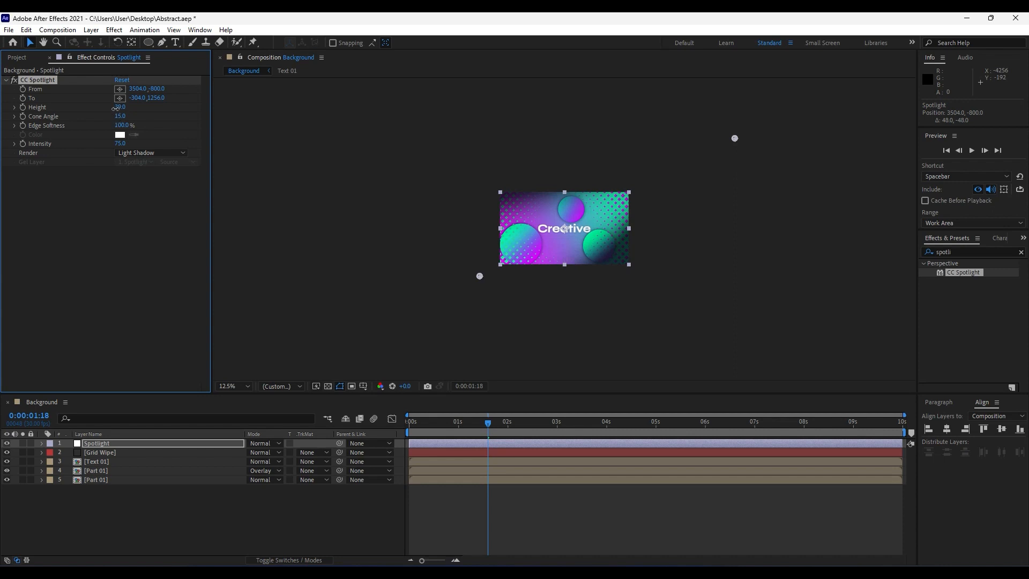
pyautogui.moveTo(119, 107); pyautogui.dragTo(136, 109)
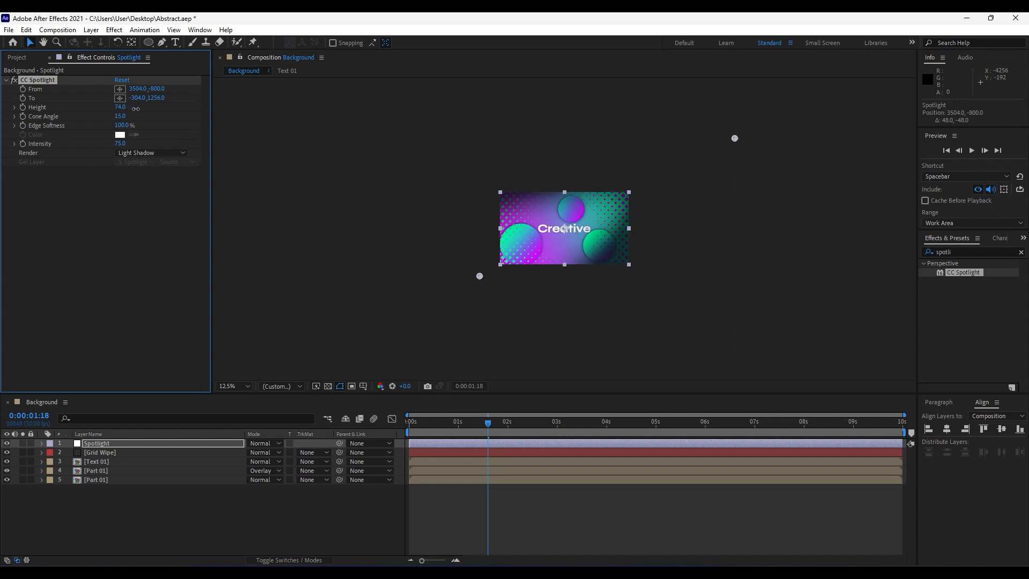
pyautogui.click(126, 275)
# - Set the CC Spotlight Intensity to 65 and preview the animation with the composition fitted to the viewer
pyautogui.moveTo(117, 143); pyautogui.dragTo(114, 142)
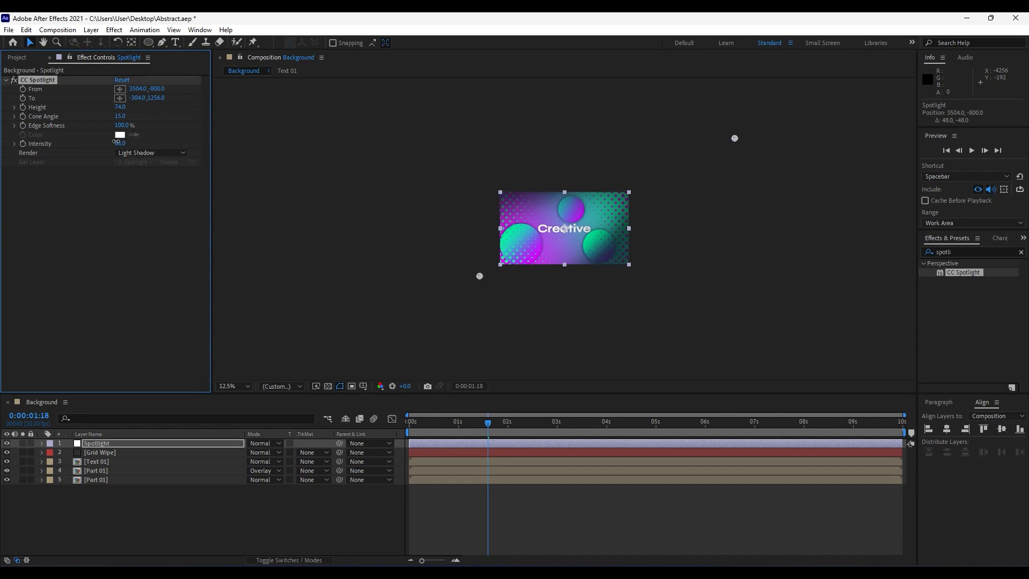
pyautogui.click(119, 143)
pyautogui.write('65')
pyautogui.press('Return')
pyautogui.click(233, 386)
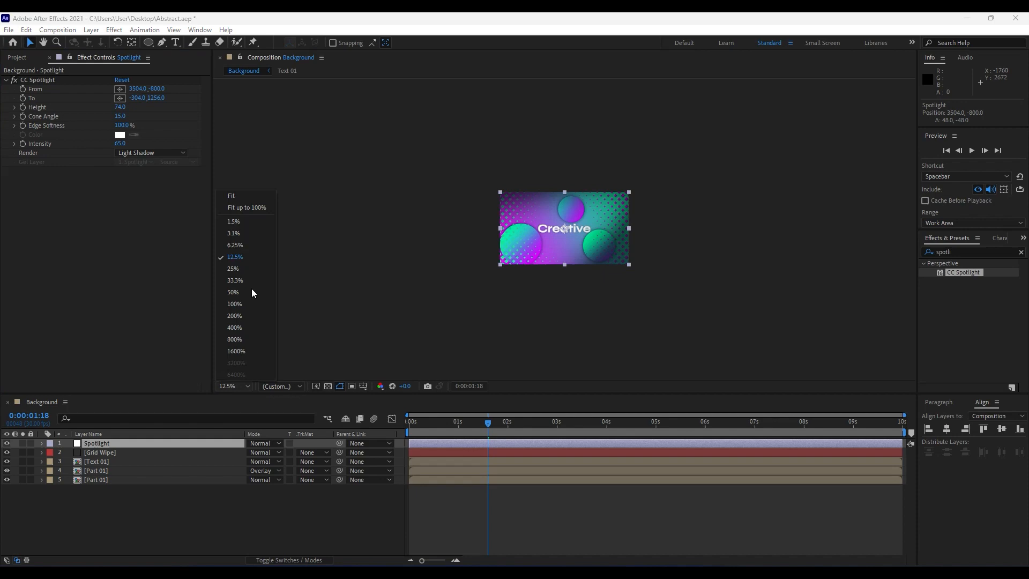
pyautogui.click(255, 210)
pyautogui.press('space')
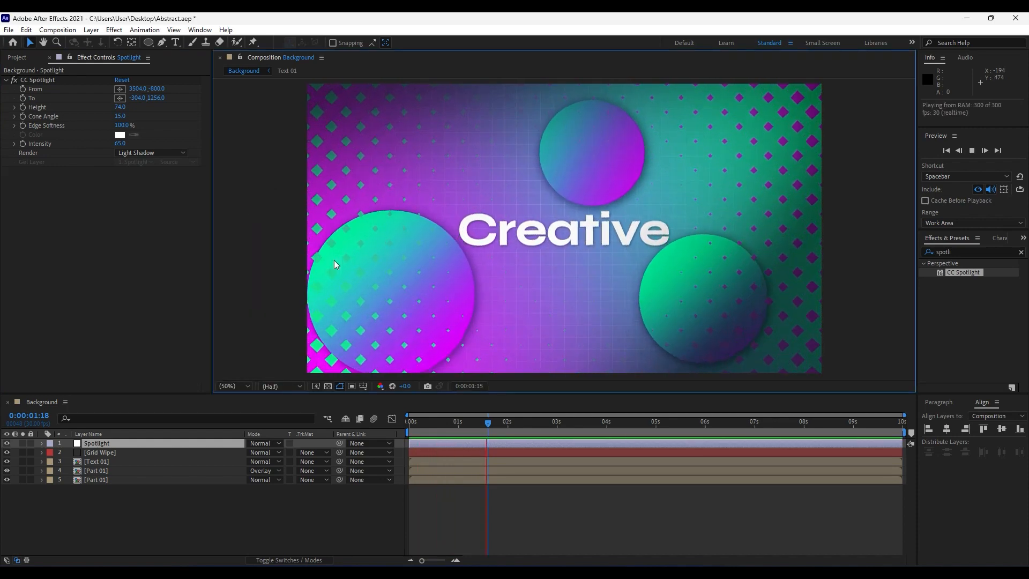
pyautogui.press('space')
pyautogui.press('space')
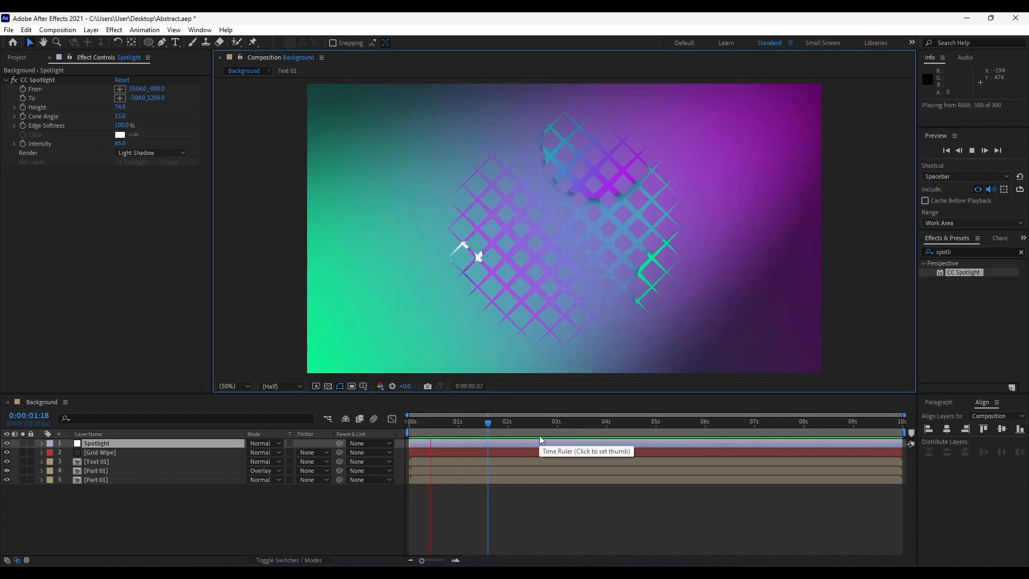
# - Go to 0:00:03:00 and create a comp-size dark gray solid named Star Burst
pyautogui.click(560, 418)
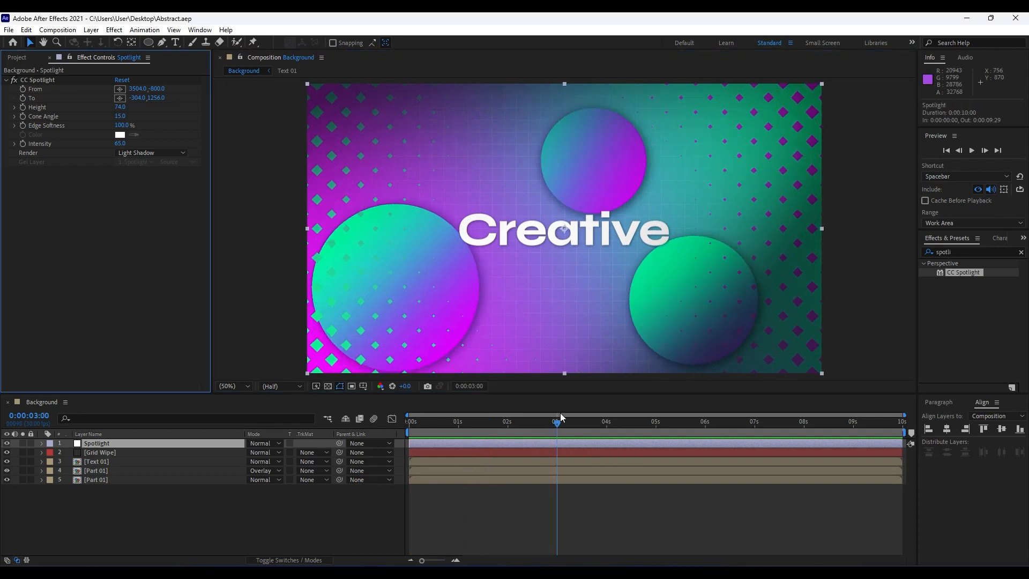
pyautogui.rightClick(173, 530)
pyautogui.moveTo(219, 401)
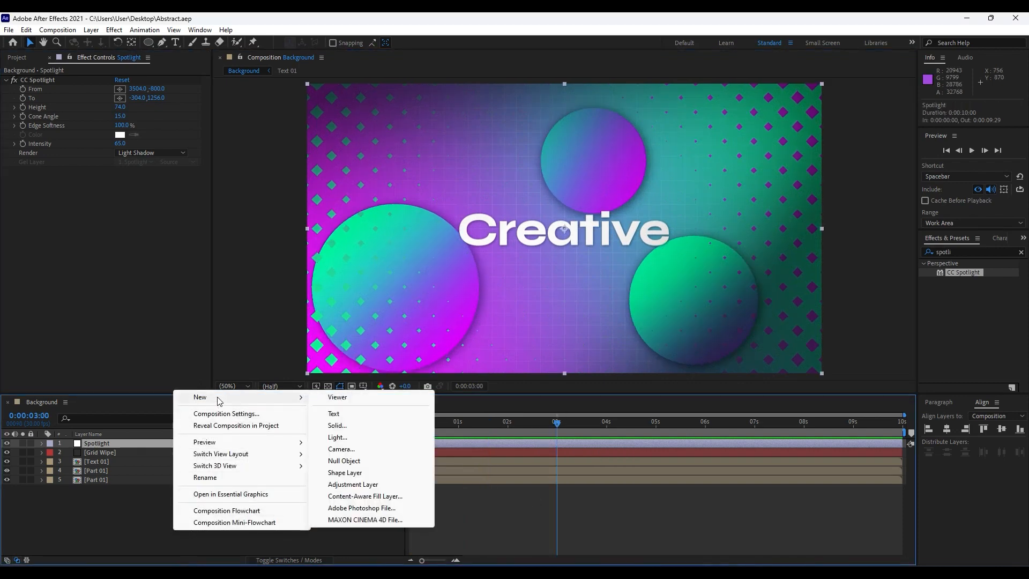
pyautogui.click(351, 424)
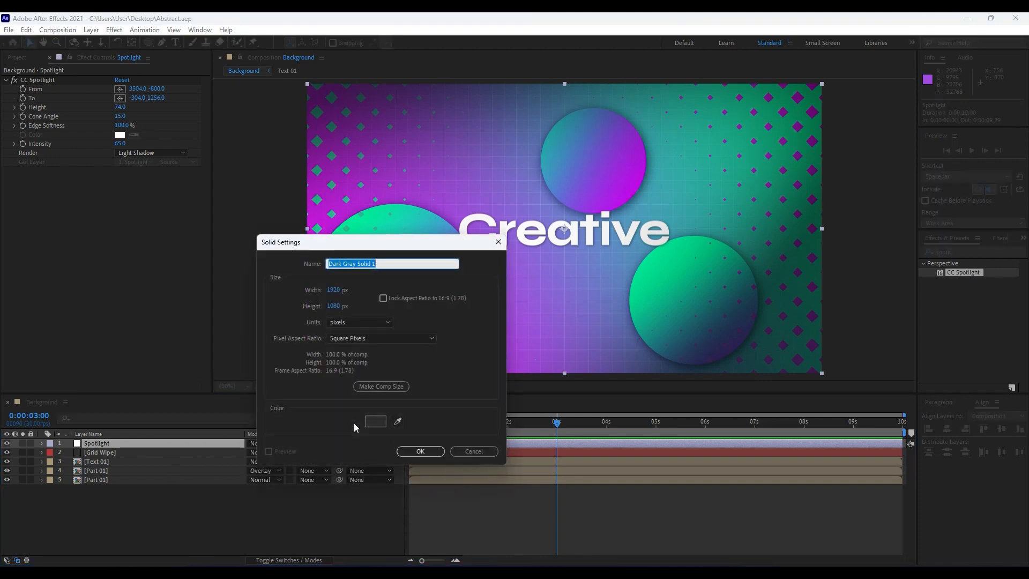
pyautogui.write('Star Burst')
pyautogui.press('Return')
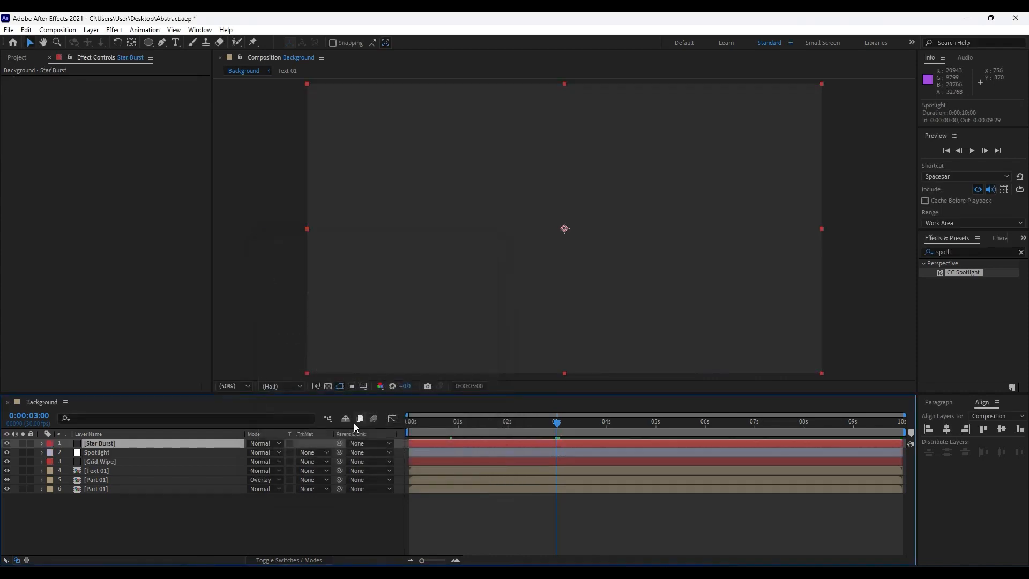
# - Find the CC Star Burst effect and apply it to the Star Burst layer
pyautogui.click(943, 252)
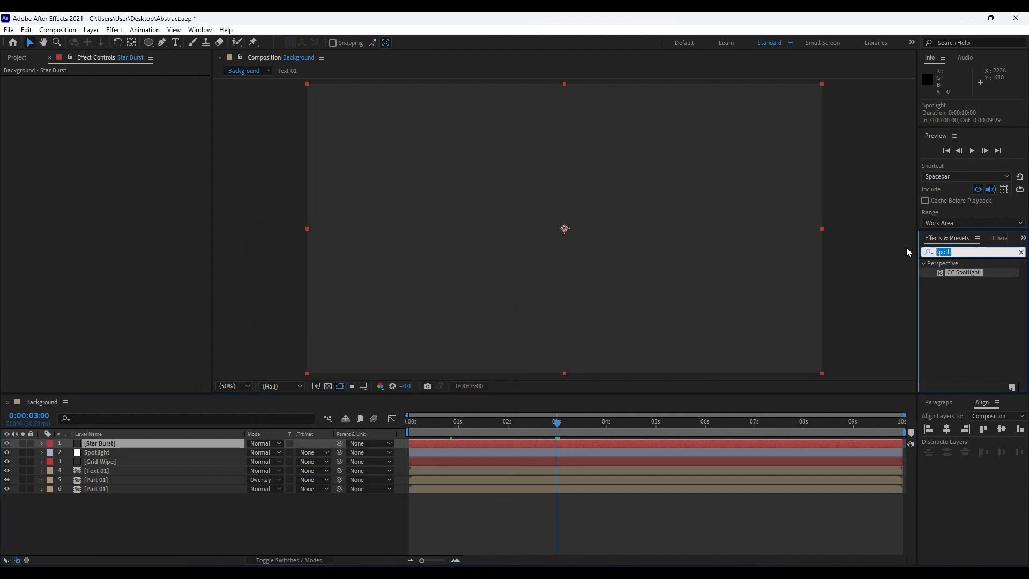
pyautogui.write('s')
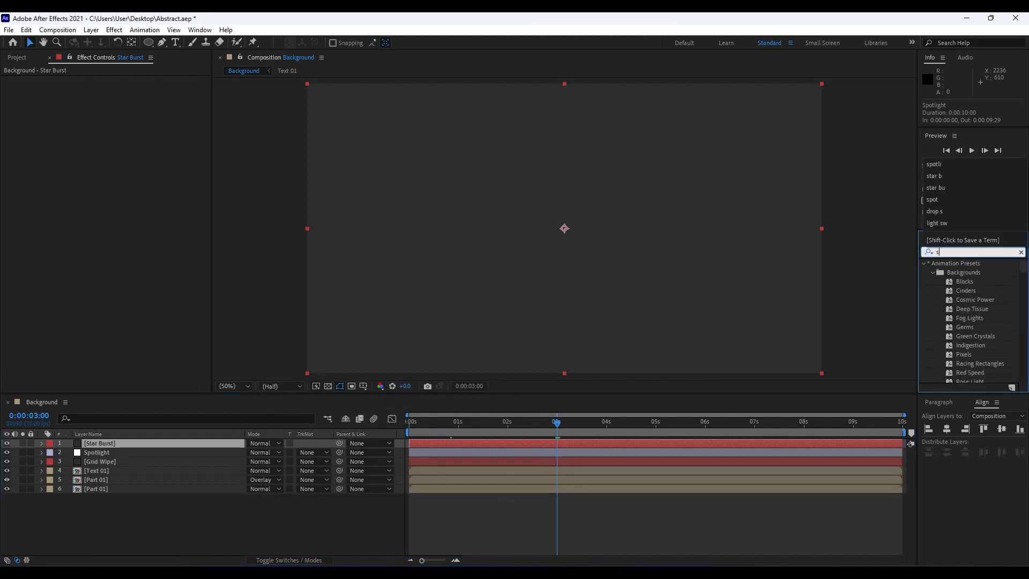
pyautogui.write('tae bur')
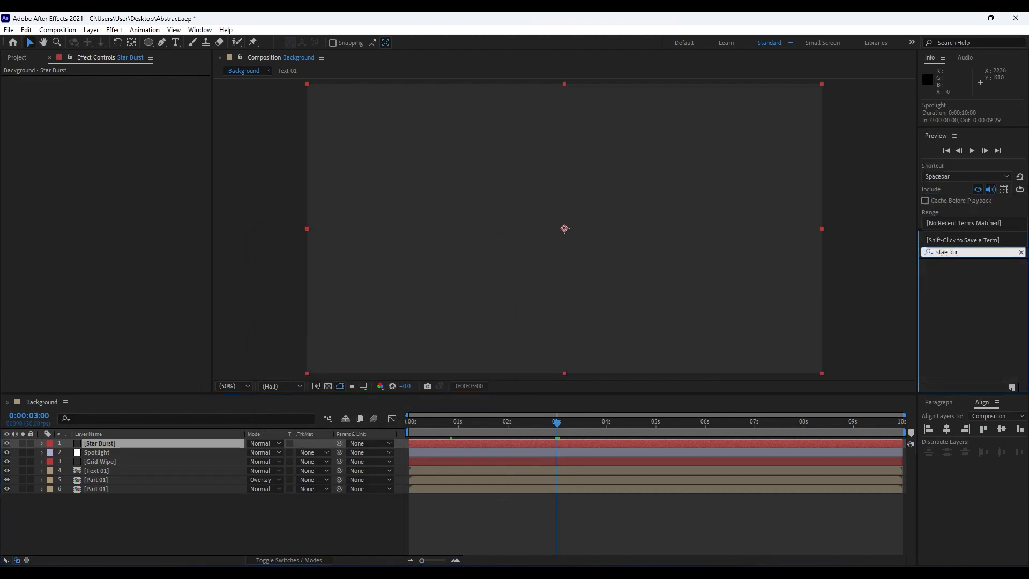
pyautogui.hotkey('ctrl', 'a')
pyautogui.write('star bur')
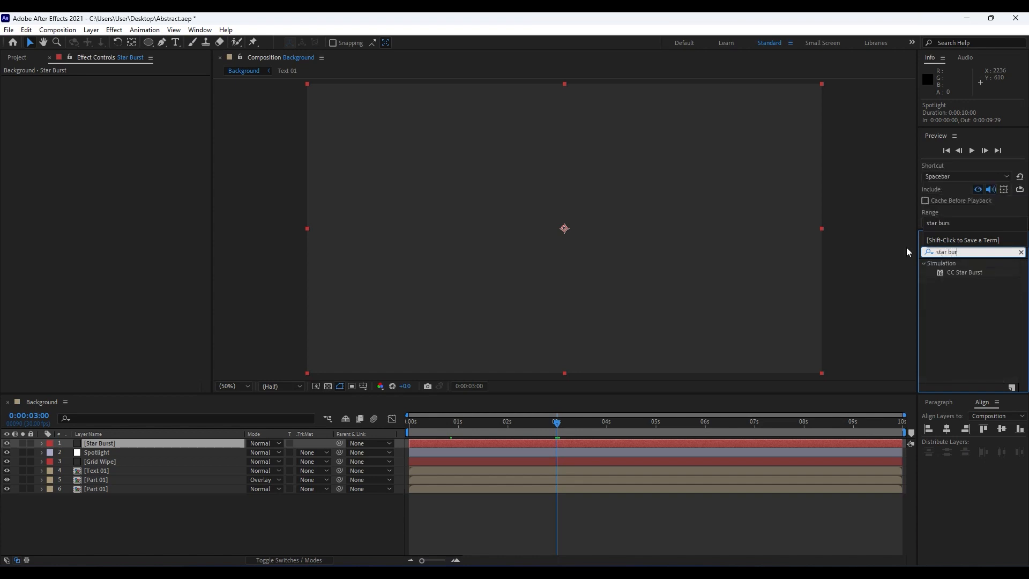
pyautogui.moveTo(975, 274); pyautogui.dragTo(130, 448)
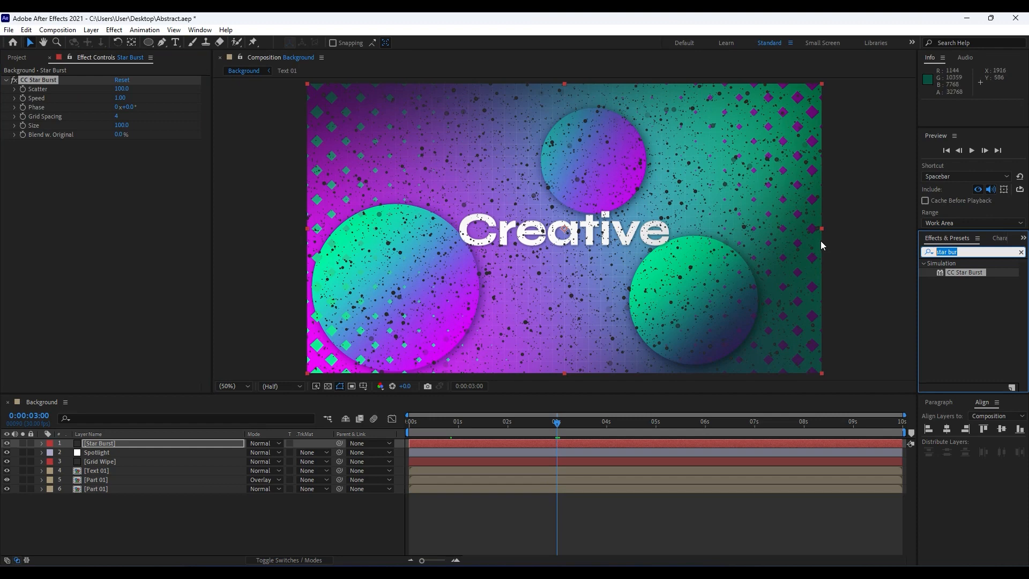
# - Add a Fill effect to the Star Burst layer, place it above CC Star Burst, and make its color white
pyautogui.write('fill')
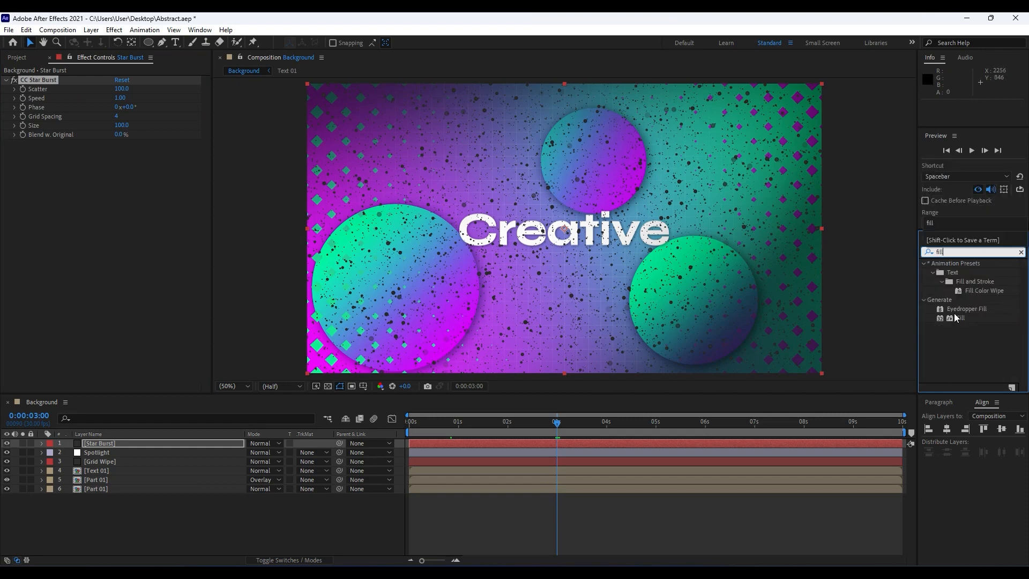
pyautogui.moveTo(959, 318); pyautogui.dragTo(167, 446)
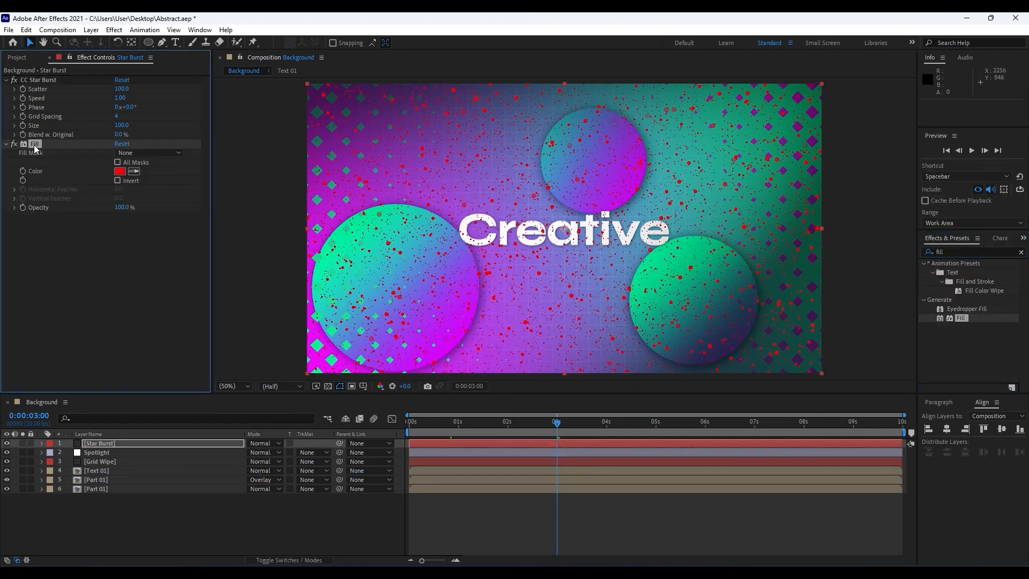
pyautogui.moveTo(33, 145); pyautogui.dragTo(50, 79)
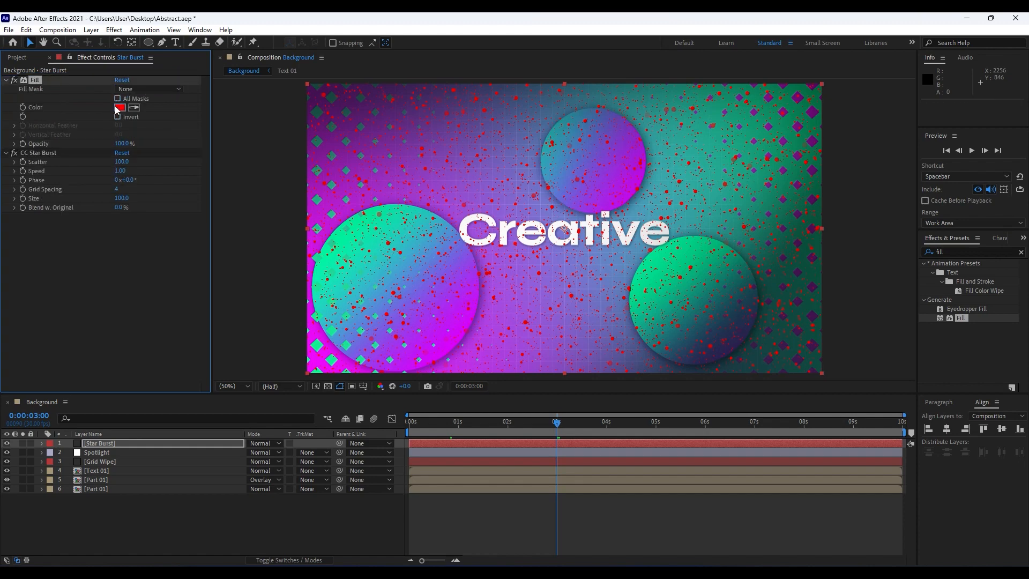
pyautogui.click(118, 108)
pyautogui.click(252, 371)
pyautogui.click(485, 372)
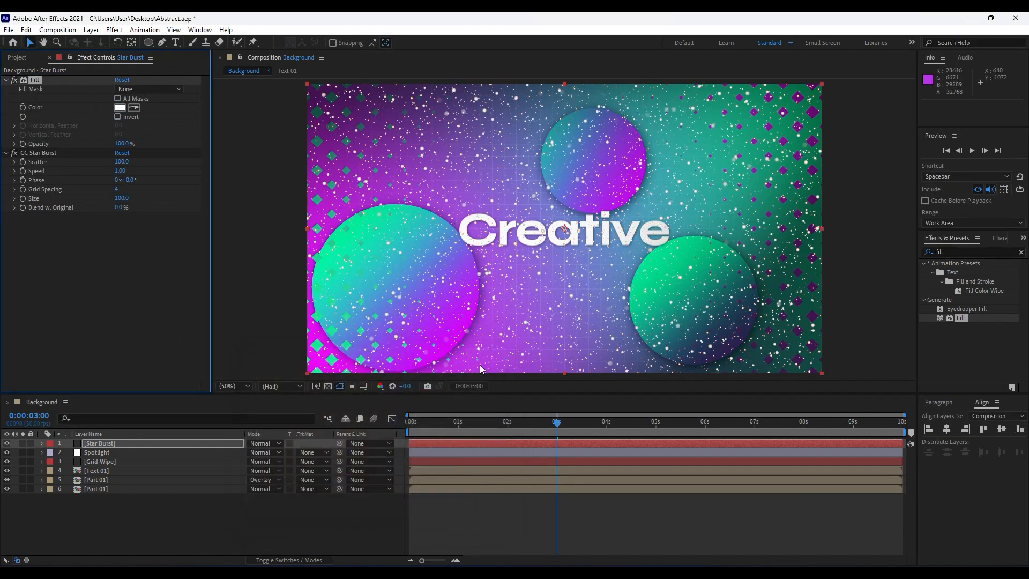
# - Set the CC Star Burst Scatter to 500 and Speed to 0.1, and preview the animation
pyautogui.click(122, 162)
pyautogui.write('400')
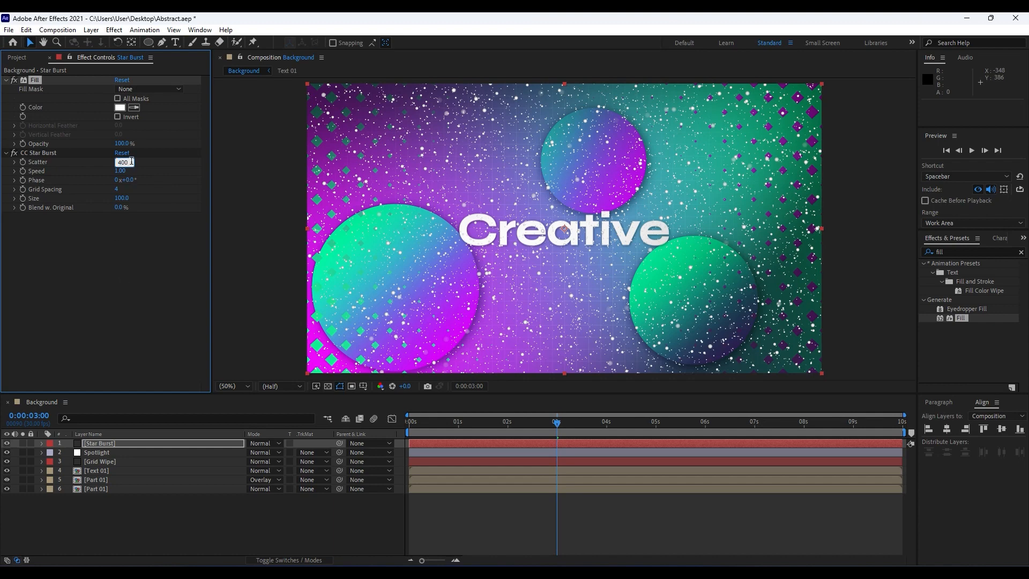
pyautogui.moveTo(131, 162); pyautogui.dragTo(27, 162)
pyautogui.write('500')
pyautogui.click(86, 221)
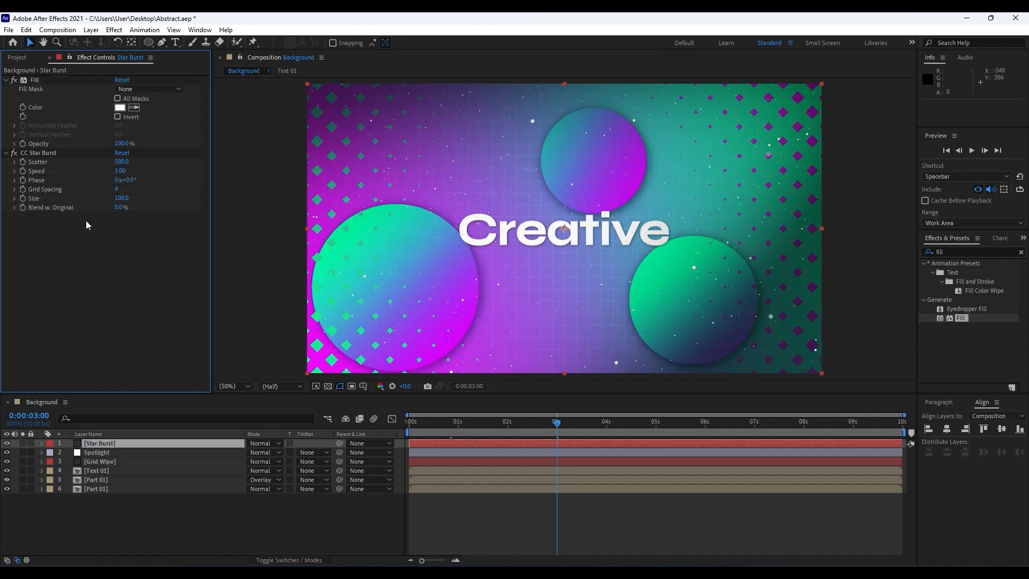
pyautogui.click(119, 171)
pyautogui.write('0.1')
pyautogui.click(130, 297)
pyautogui.press('space')
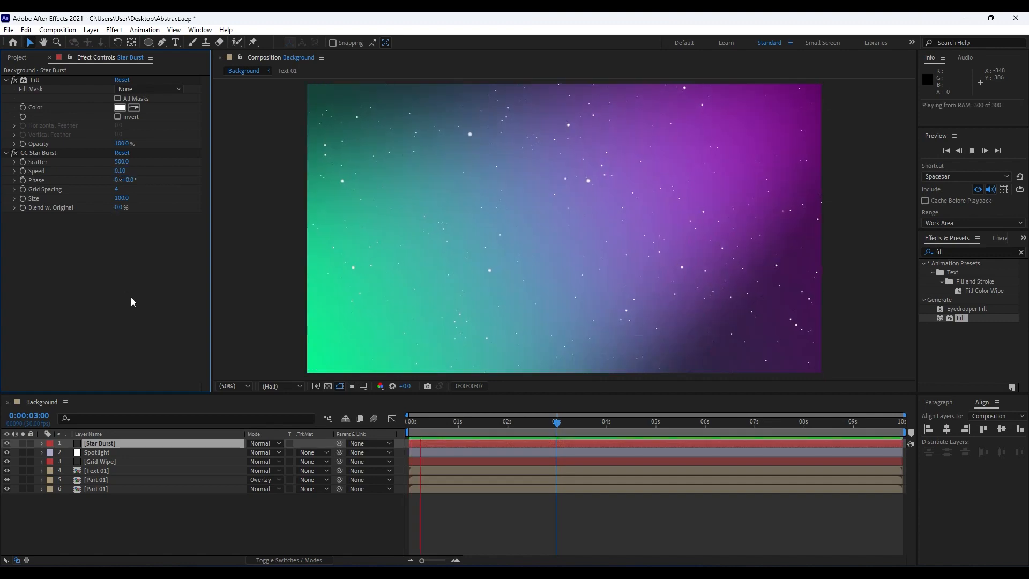
# - Go to the composition start, duplicate the Grid Wipe layer and place the copy directly above Star Burst
pyautogui.moveTo(436, 423); pyautogui.dragTo(406, 410)
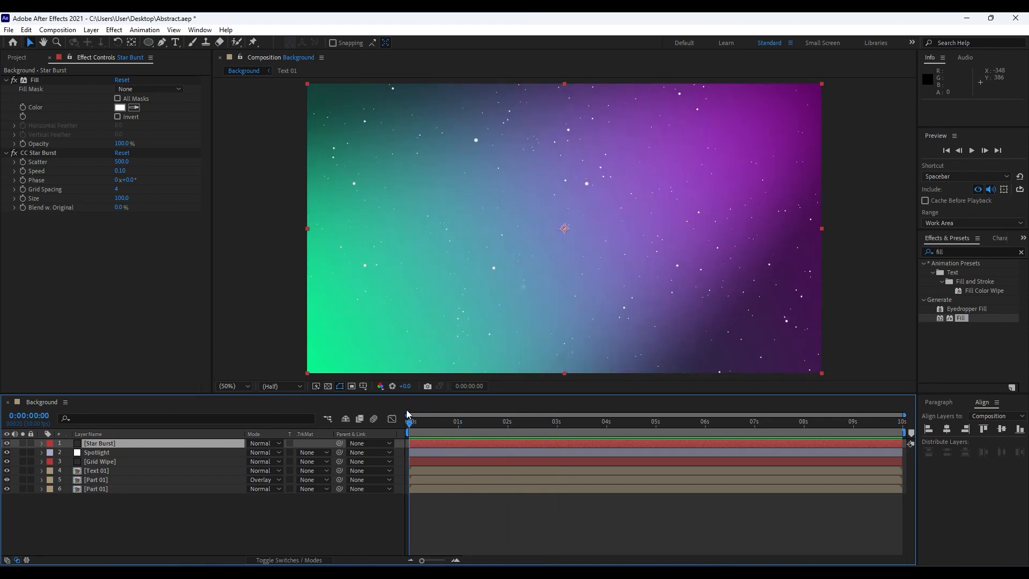
pyautogui.click(111, 465)
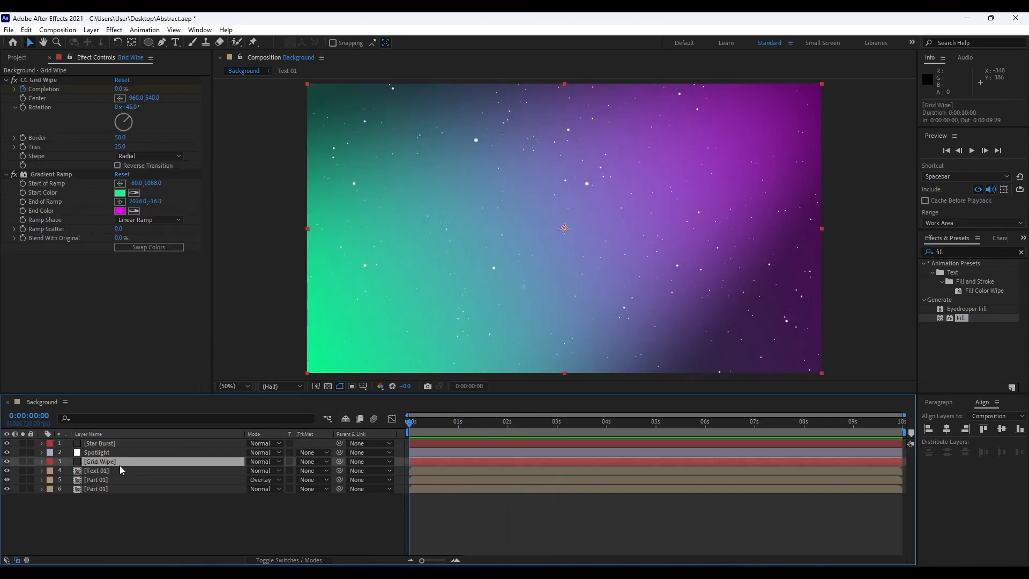
pyautogui.hotkey('ctrl', 'd')
pyautogui.moveTo(107, 462); pyautogui.dragTo(121, 439)
# - Set the Star Burst layer's track matte to Alpha Inverted Matte "[Grid Wipe]" and preview the animation
pyautogui.click(105, 454)
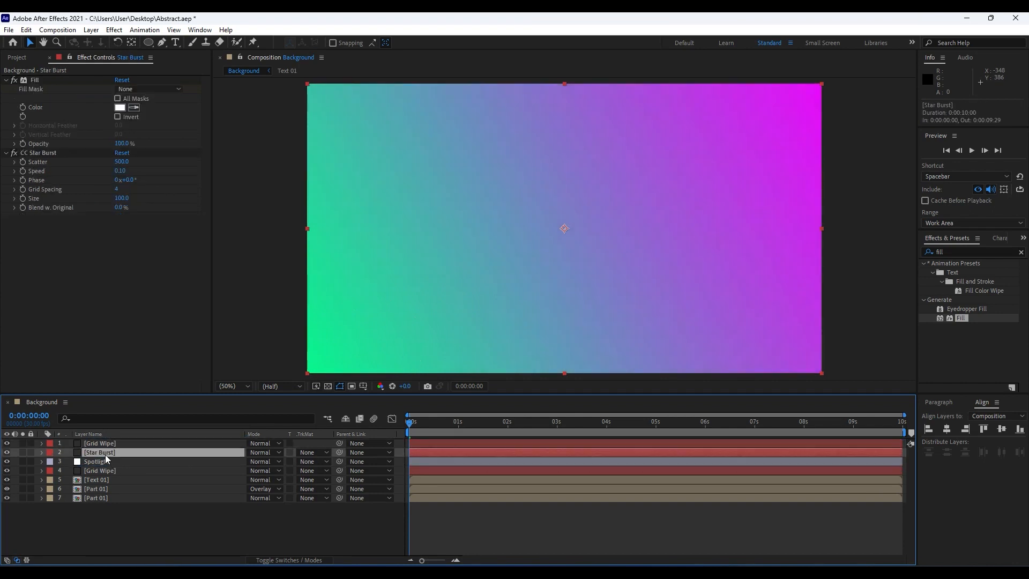
pyautogui.click(314, 453)
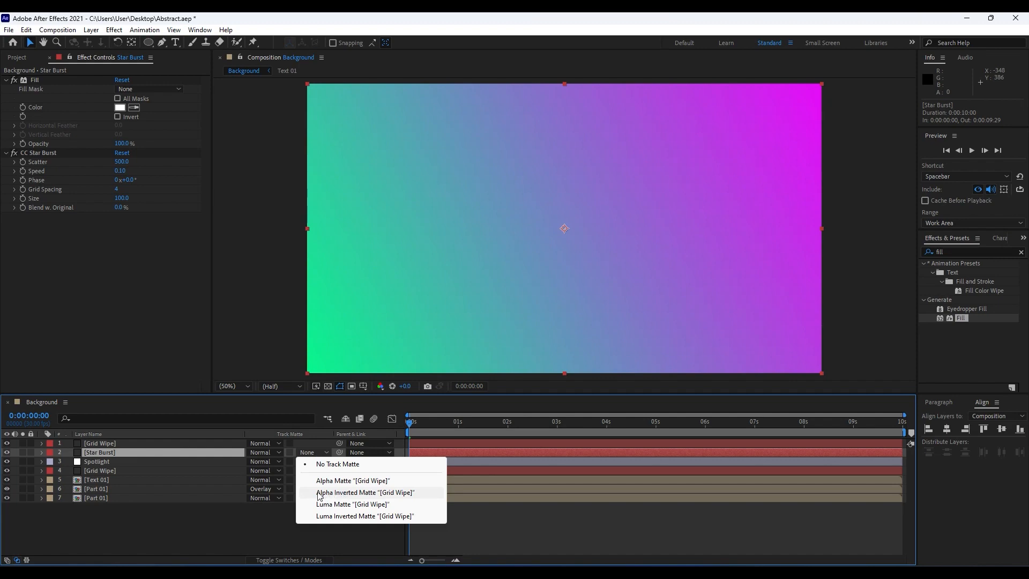
pyautogui.click(363, 493)
pyautogui.press('space')
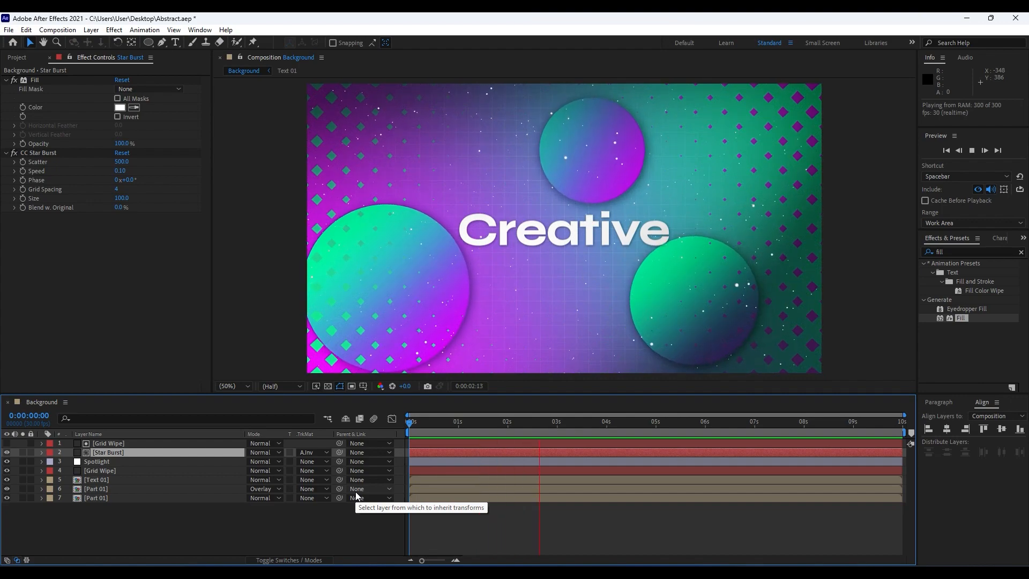
pyautogui.press('space')
pyautogui.press('space')
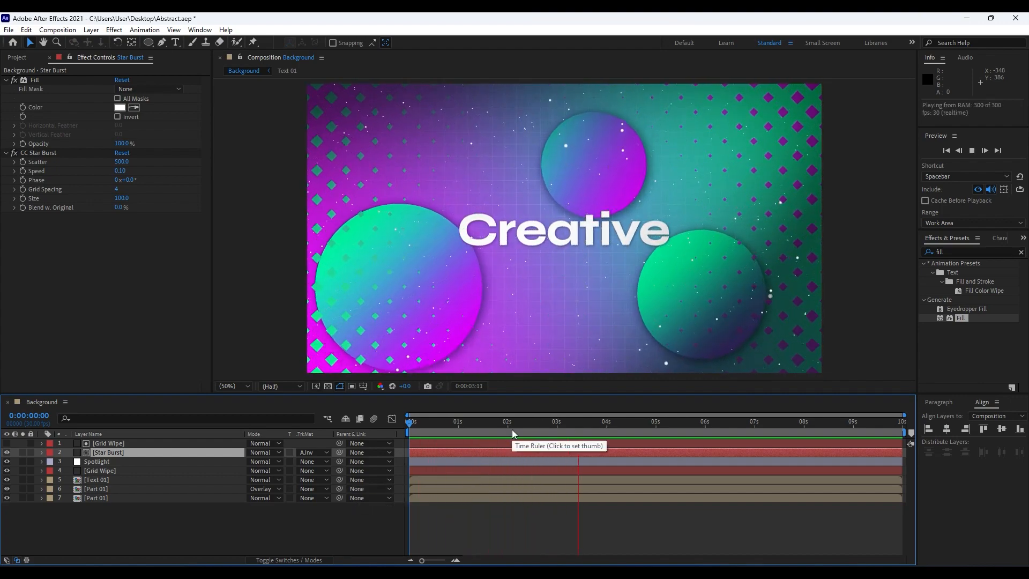
# - At 0:00:03:00, open the Part 01 precomp and move Circle 03 about 22 px left and 50 px up
pyautogui.click(558, 423)
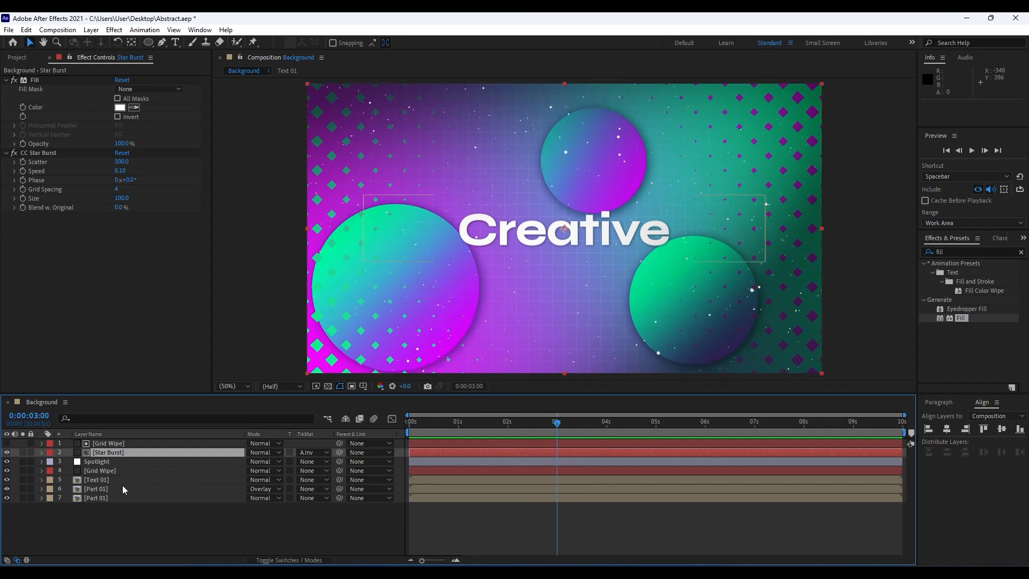
pyautogui.doubleClick(121, 485)
pyautogui.click(105, 444)
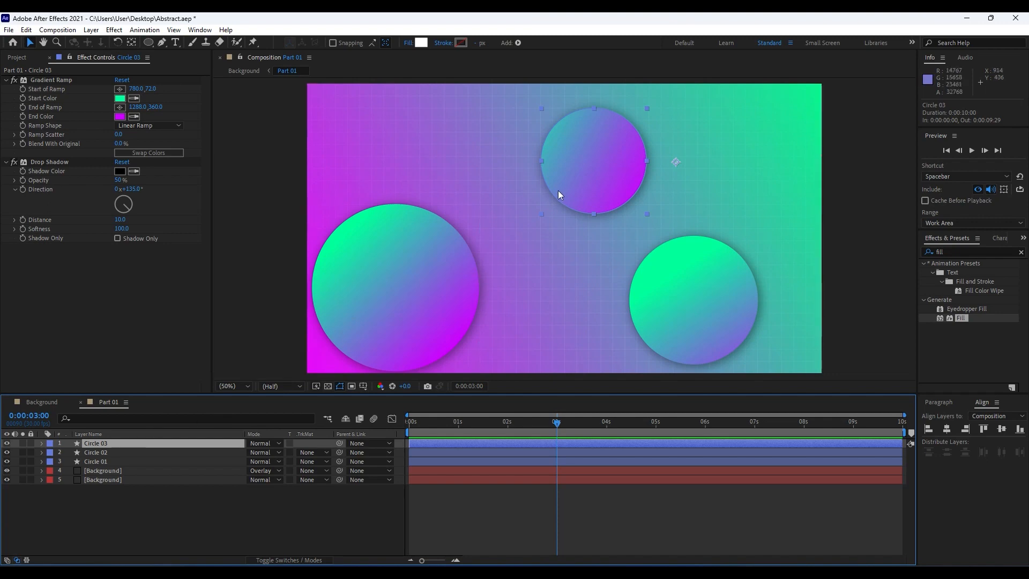
pyautogui.moveTo(593, 164); pyautogui.dragTo(587, 153)
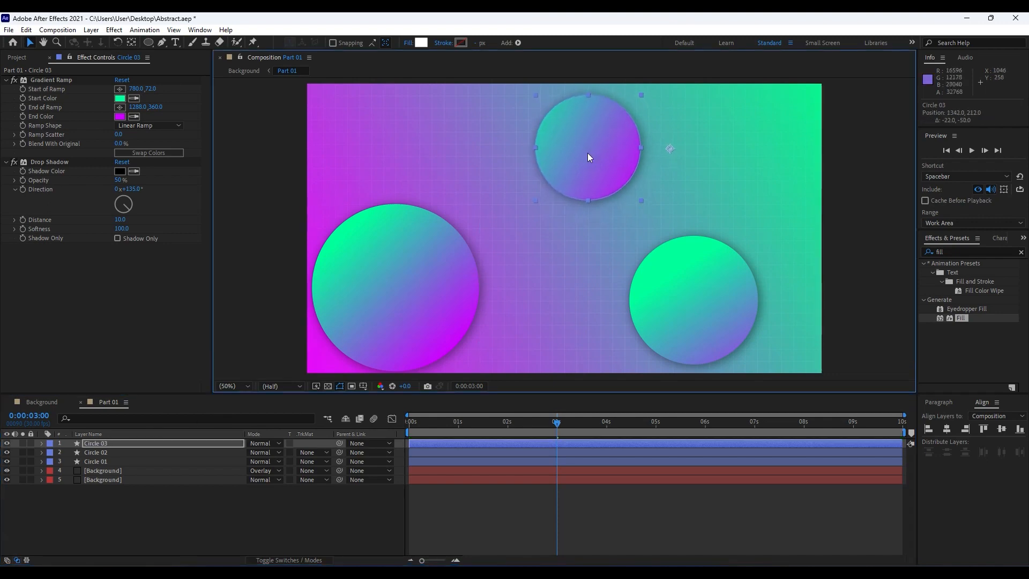
# - Move Circle 02 about 26 px right and 80 px up, and preview the Background composition
pyautogui.click(103, 455)
pyautogui.moveTo(709, 304); pyautogui.dragTo(717, 284)
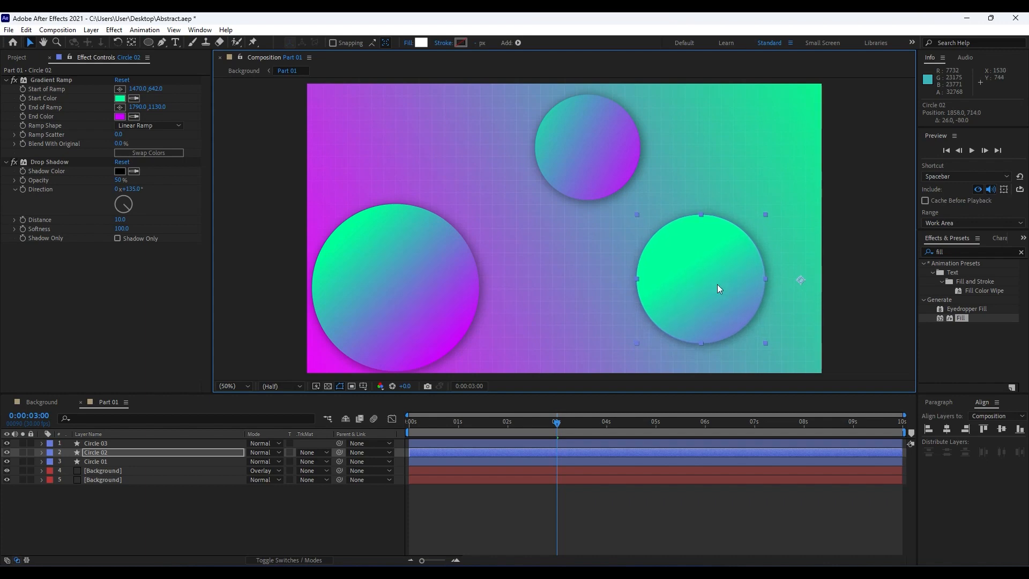
pyautogui.click(54, 403)
pyautogui.press('space')
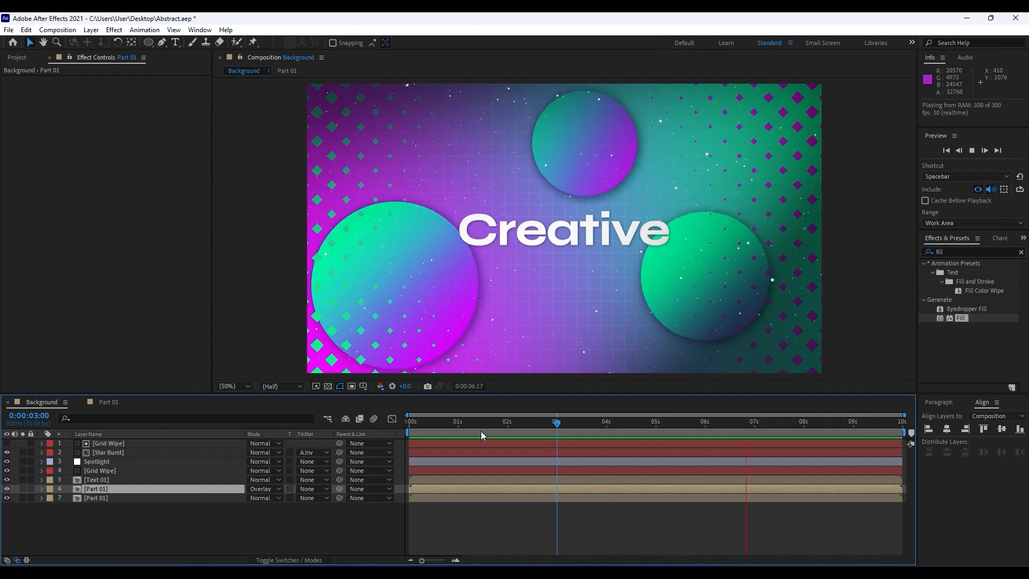
# - Shift the Text 01 layer to start at 0:00:00:05 and preview the title's timing
pyautogui.click(493, 421)
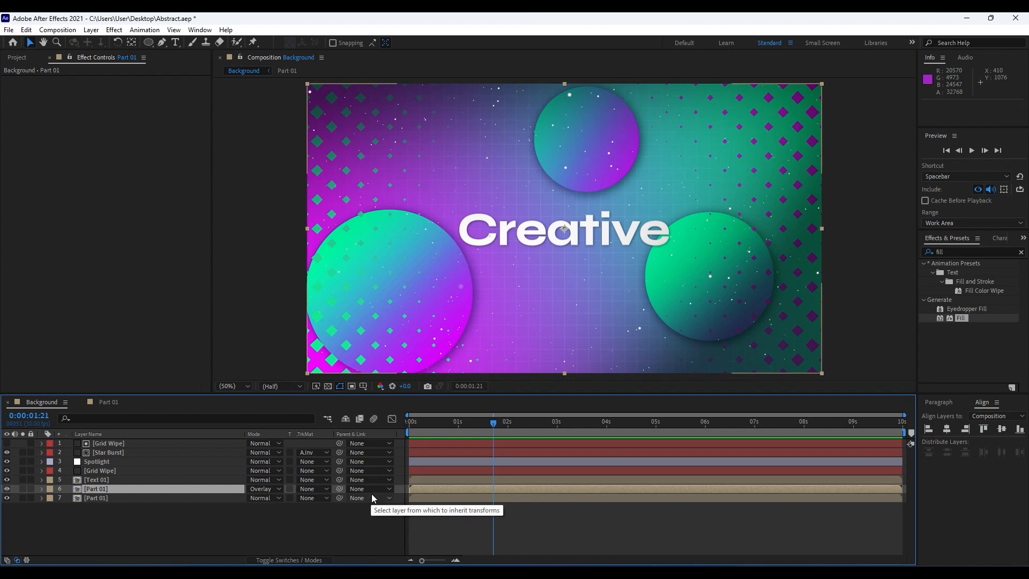
pyautogui.moveTo(411, 429); pyautogui.dragTo(439, 429)
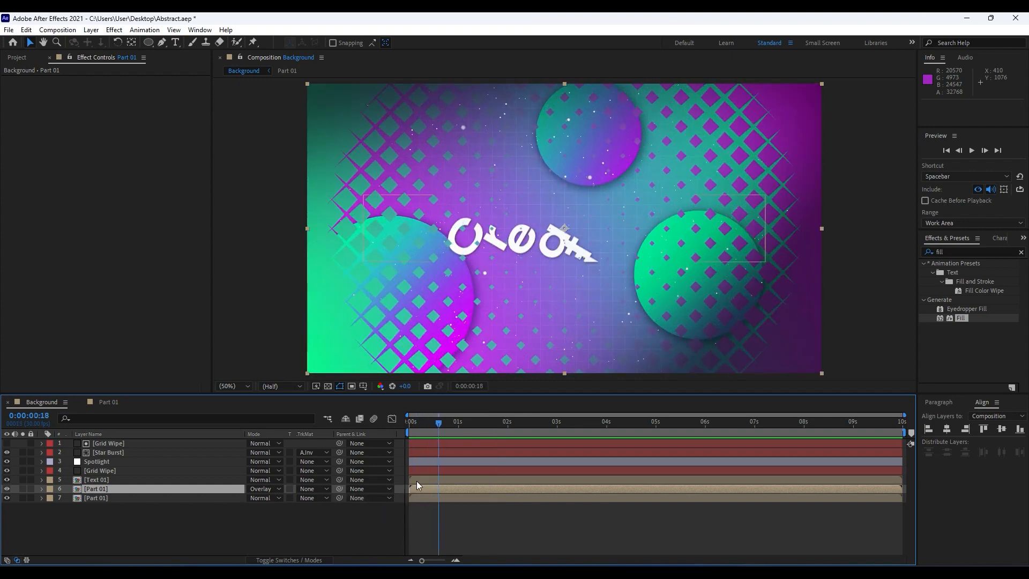
pyautogui.moveTo(416, 481); pyautogui.dragTo(424, 481)
pyautogui.press('space')
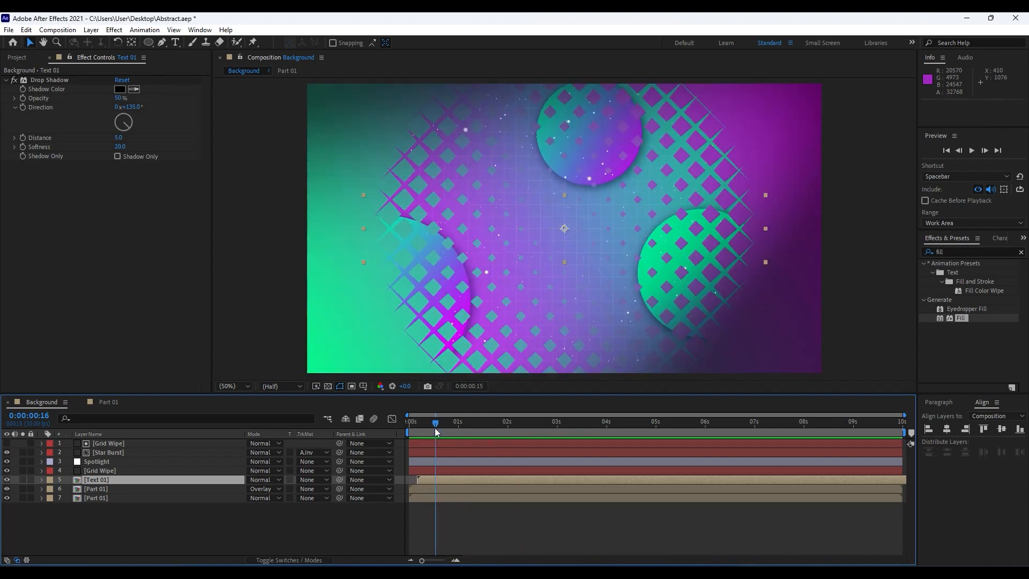
# - Open the Text 01 precomp, move the Creative layer's second Rotation keyframe to 0:00:01:03, and preview it
pyautogui.doubleClick(111, 481)
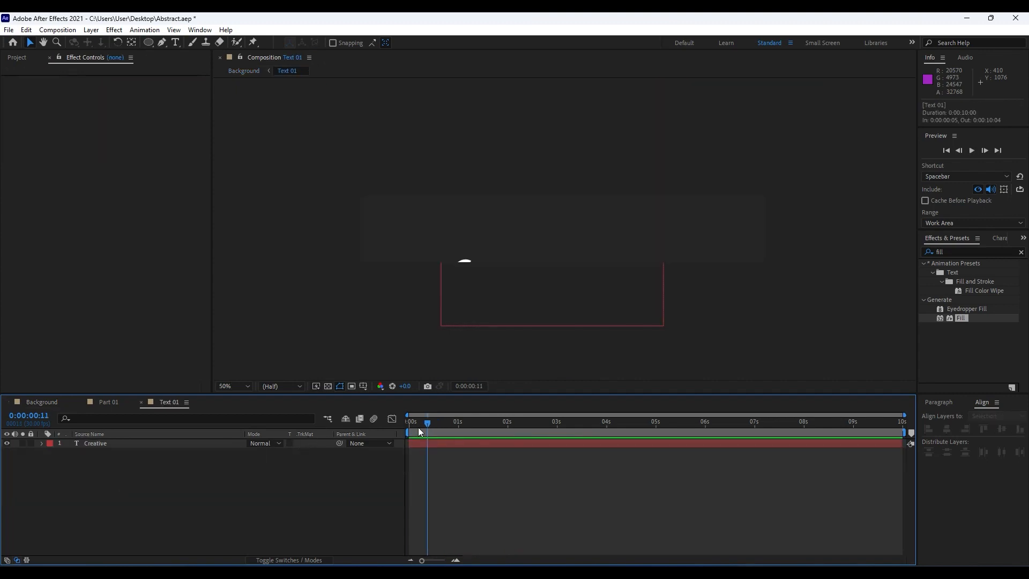
pyautogui.moveTo(418, 431); pyautogui.dragTo(490, 425)
pyautogui.click(89, 443)
pyautogui.press('u')
pyautogui.press('u')
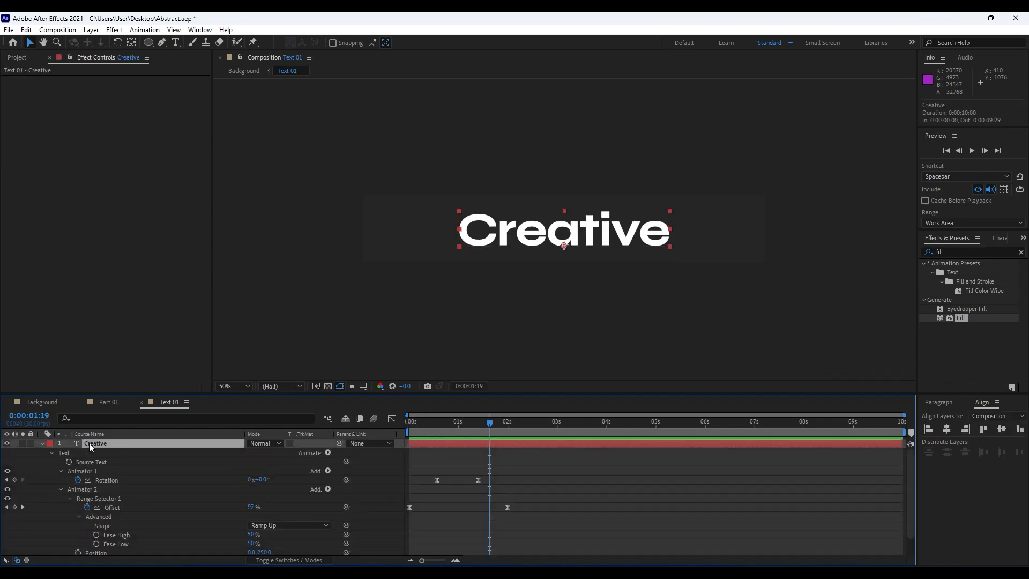
pyautogui.moveTo(477, 483); pyautogui.dragTo(462, 483)
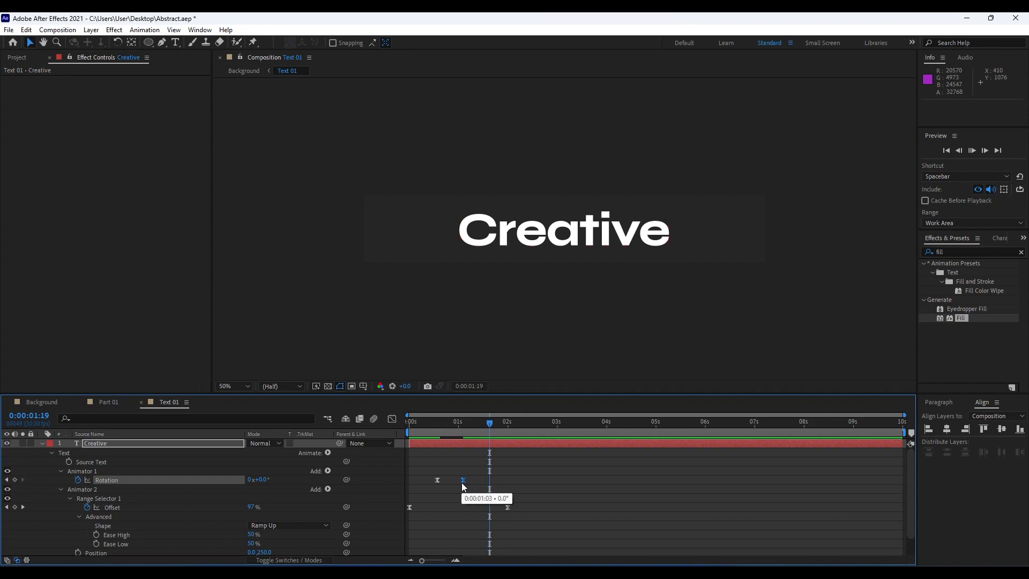
pyautogui.press('space')
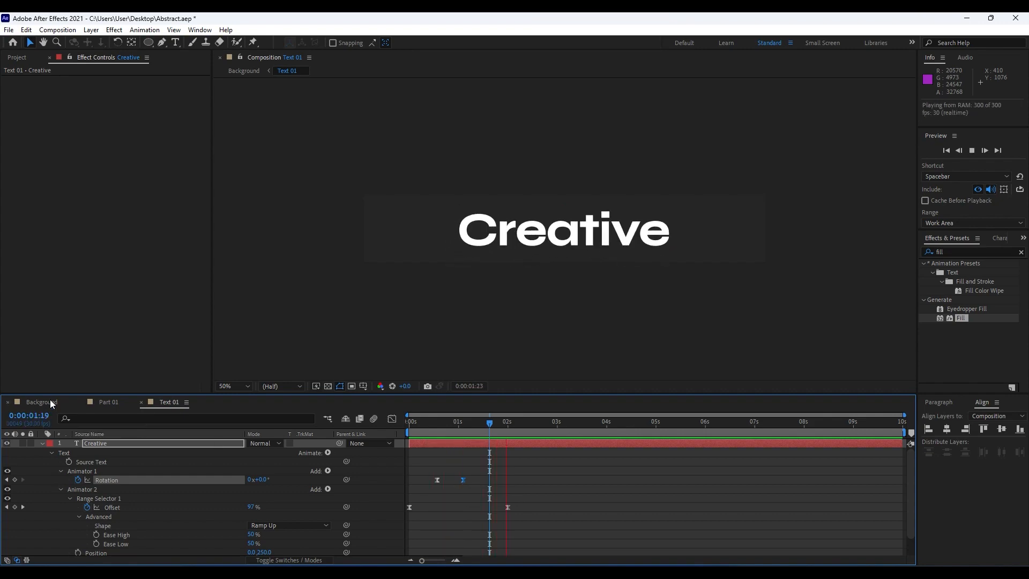
# - Return to the Background composition, preview the full animation and stop at 0:00:01:27
pyautogui.click(110, 403)
pyautogui.click(49, 403)
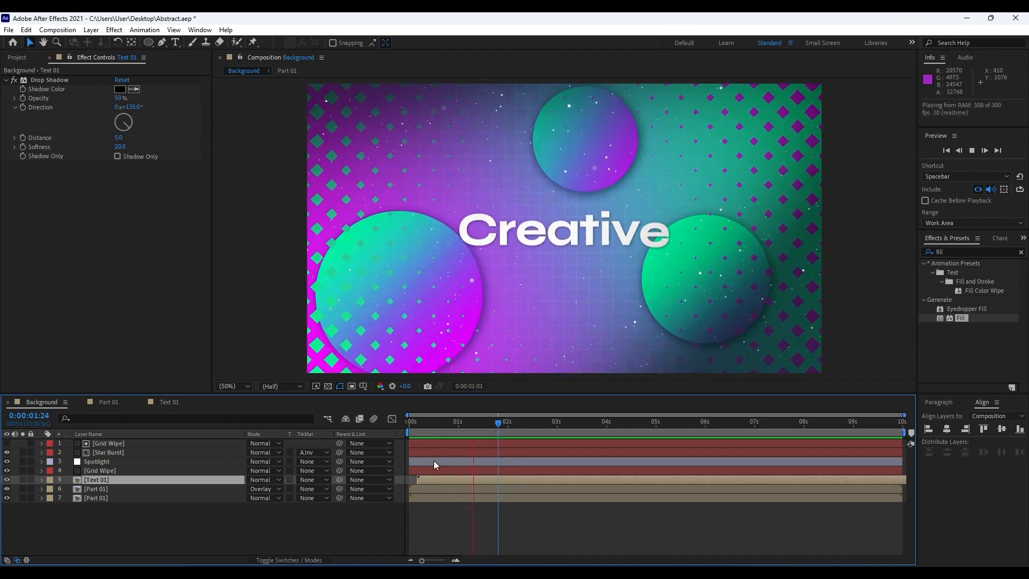
pyautogui.click(504, 422)
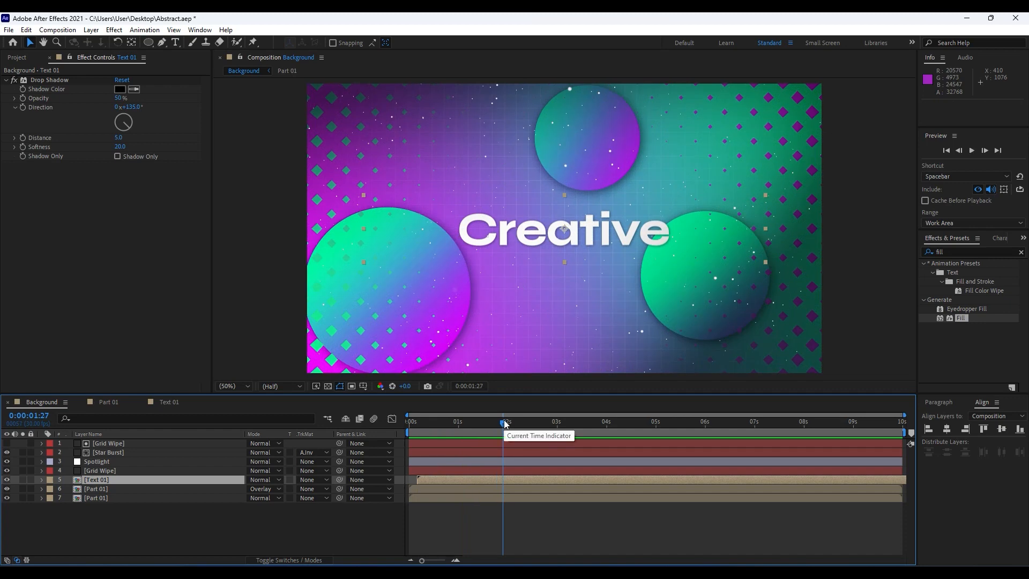